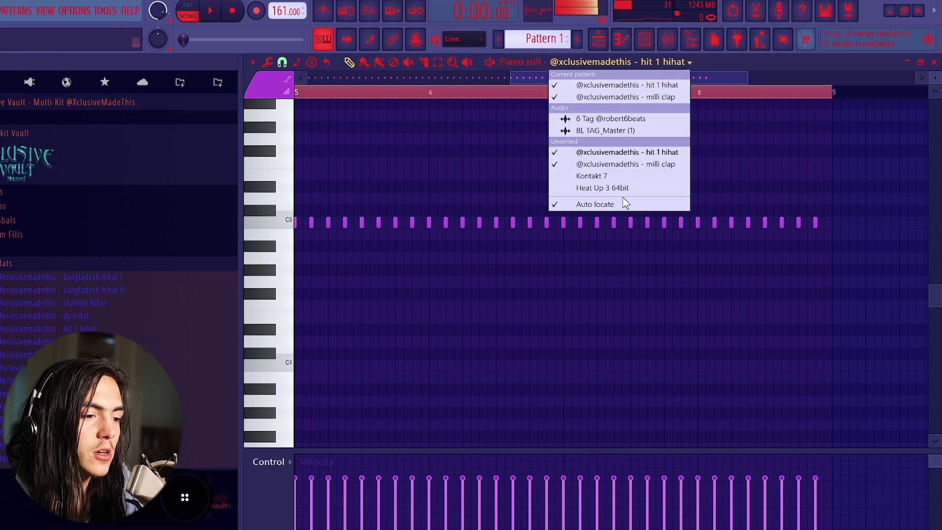
- Enter a four-bar D5 note for Heat Up 3 in the piano roll and duplicate it to fill eight bars
click(331, 41)
scroll(376, 160, down, 3)
drag(297, 198, 505, 198)
key(space)
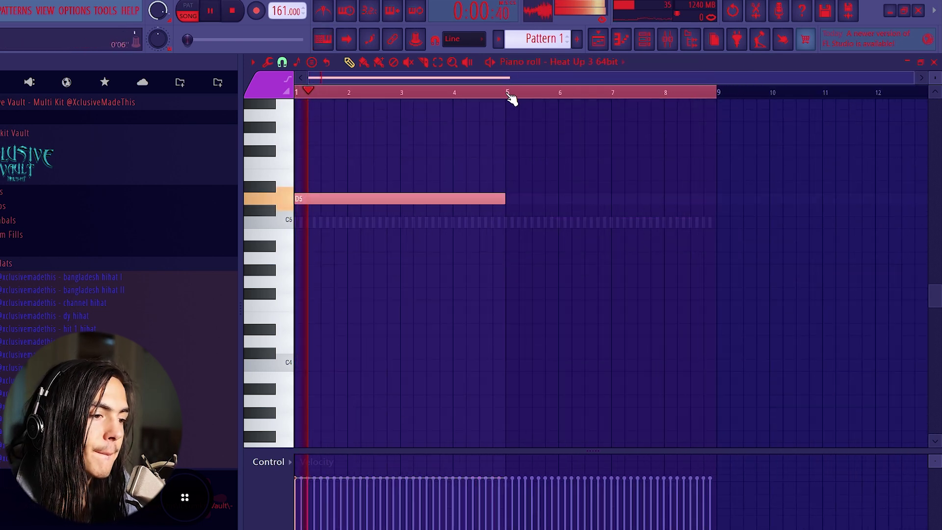
key(ctrl+b)
key(ctrl+d)
- Route the Heat Up 3 channel to mixer insert 1 and load HalfTime in its first effect slot
click(667, 39)
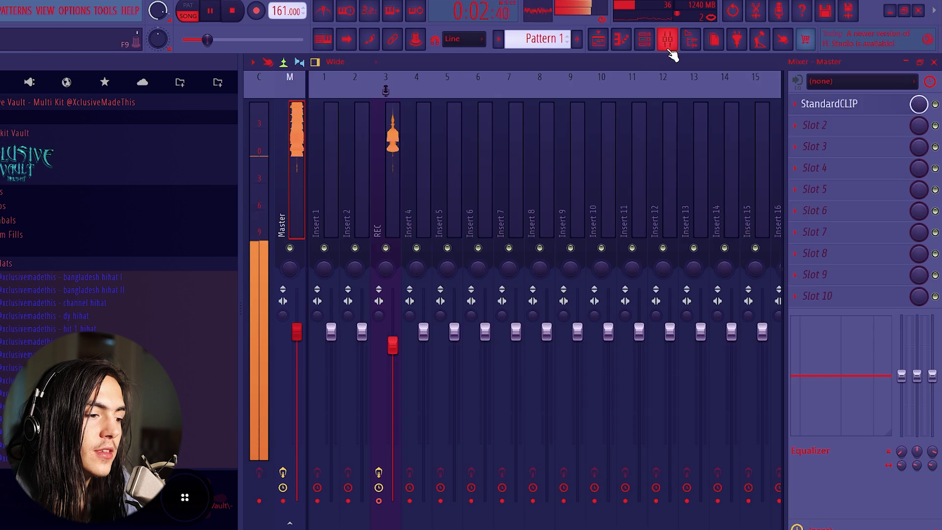
click(646, 41)
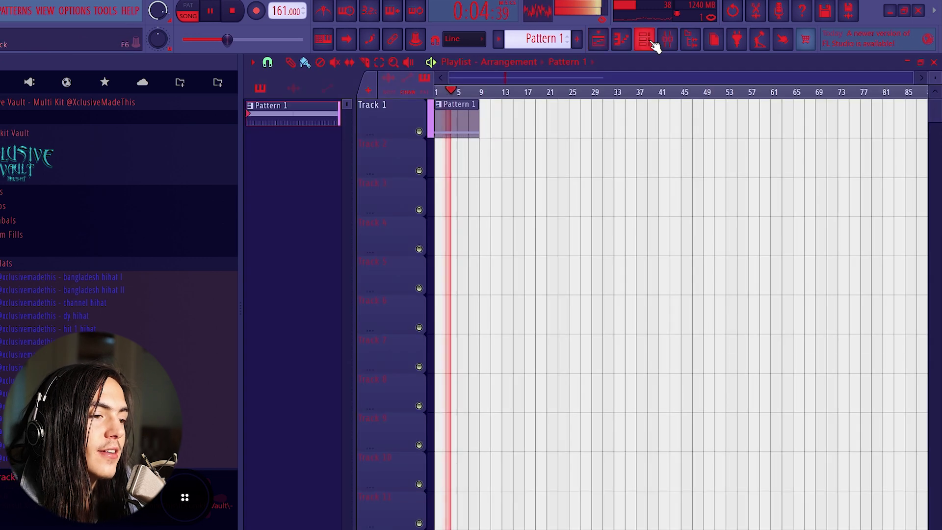
key(F6)
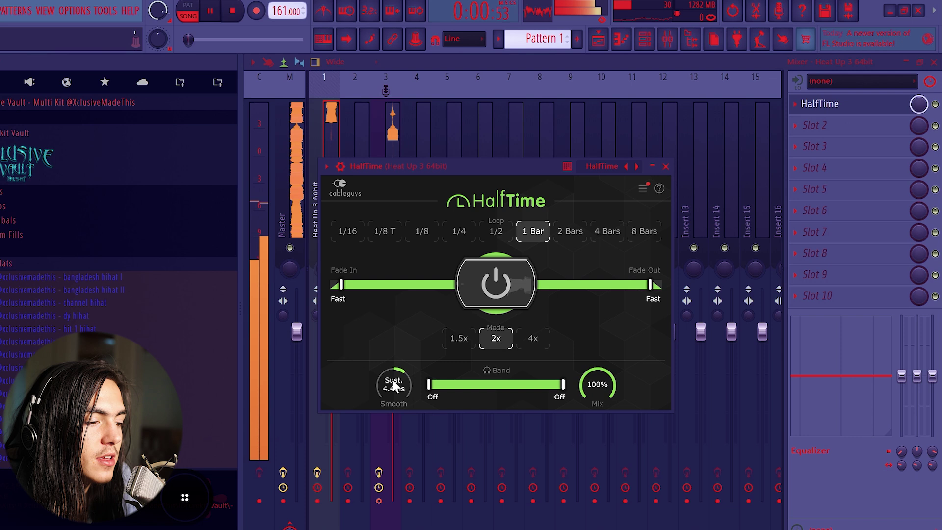
- Set HalfTime's smoothing to FX 500 ms and lower the mix level of its effect slot
key(space)
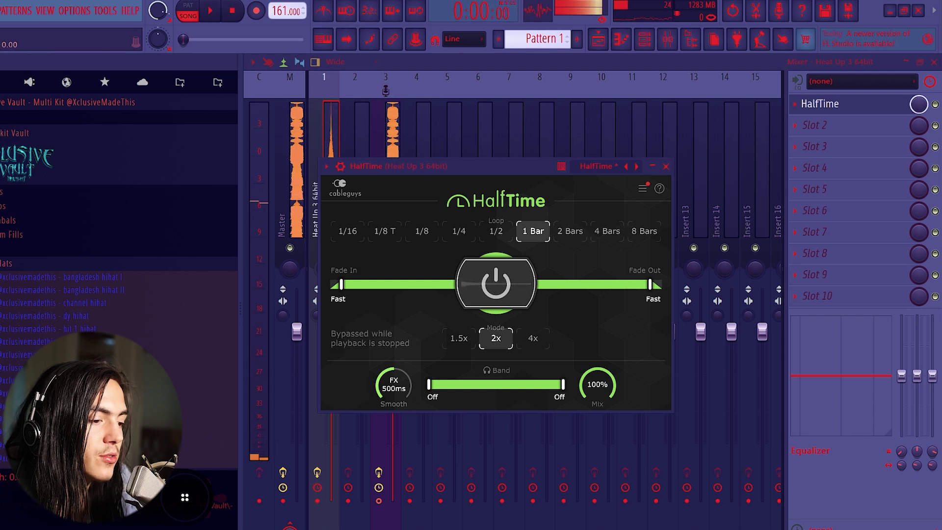
click(854, 106)
drag(917, 105, 918, 135)
- Load Portal into effect slot 2 of the Heat Up 3 mixer track and audition the sound
click(847, 126)
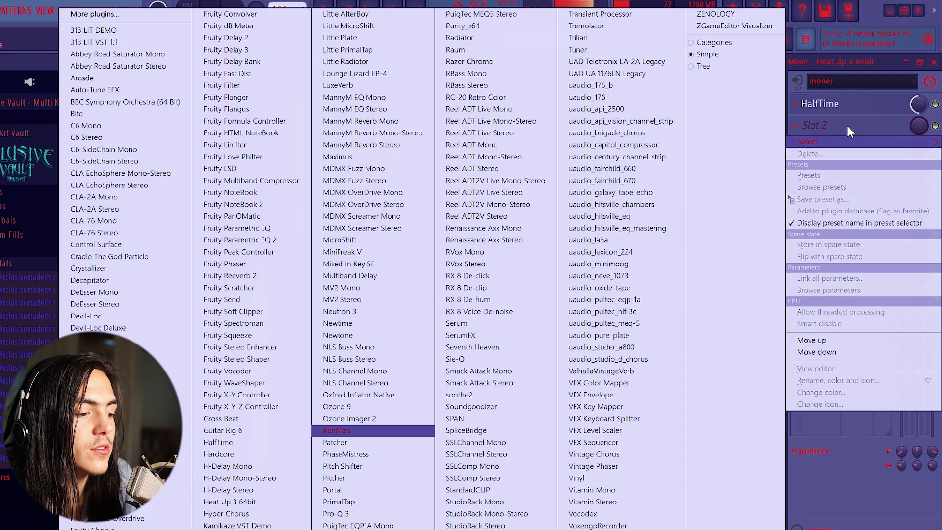
click(364, 490)
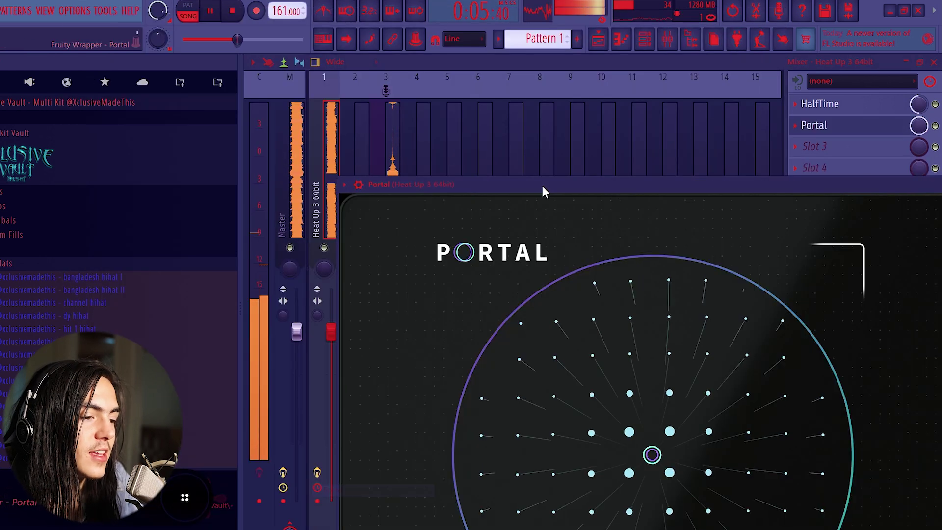
drag(542, 186, 414, 96)
key(space)
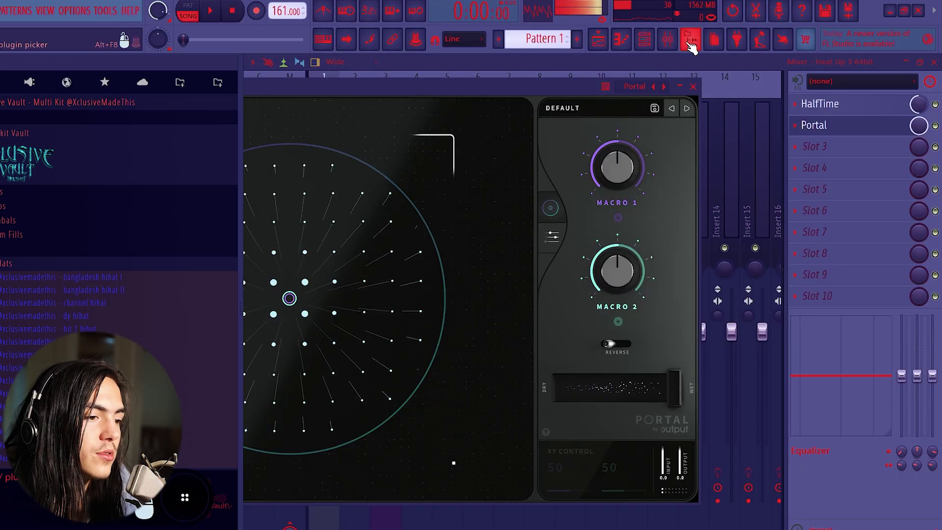
- Load the Freedom preset from Portal's User bank and set its dry/wet mix to 50
click(689, 43)
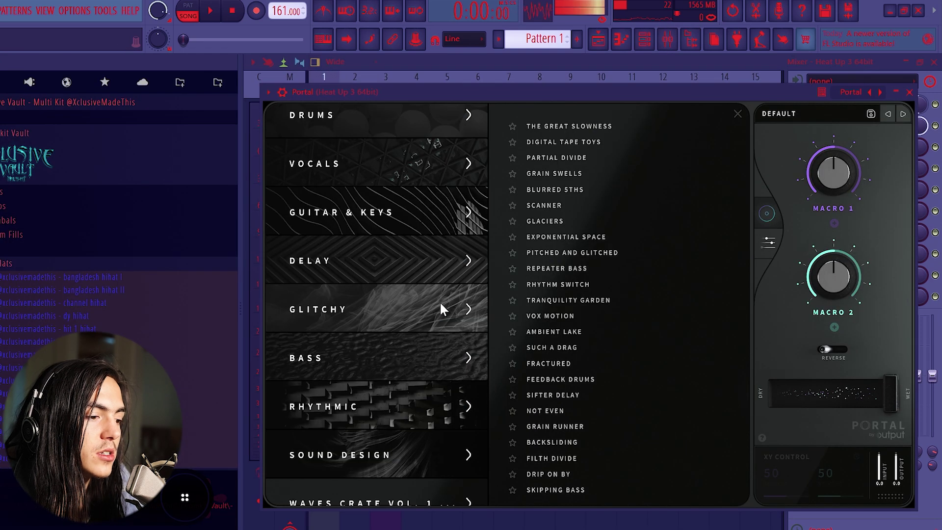
scroll(440, 304, down, 10)
click(445, 419)
click(573, 127)
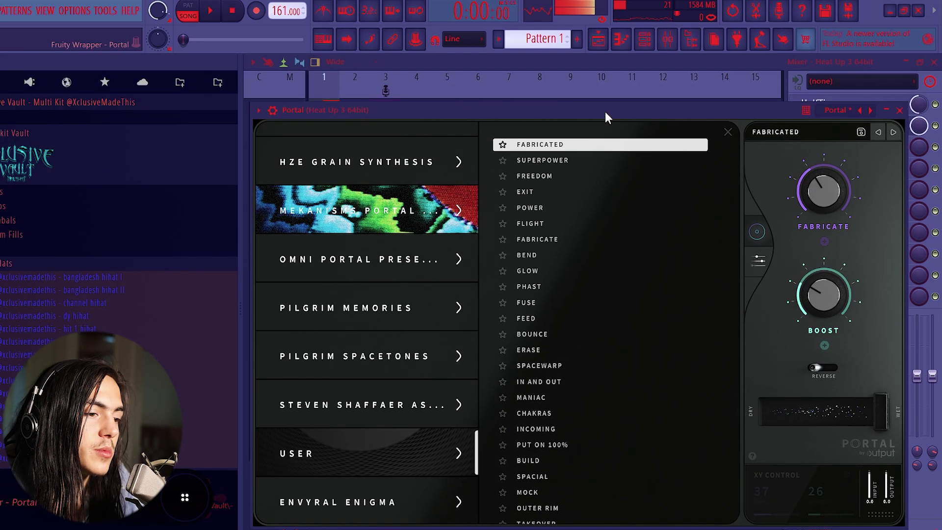
click(576, 157)
key(space)
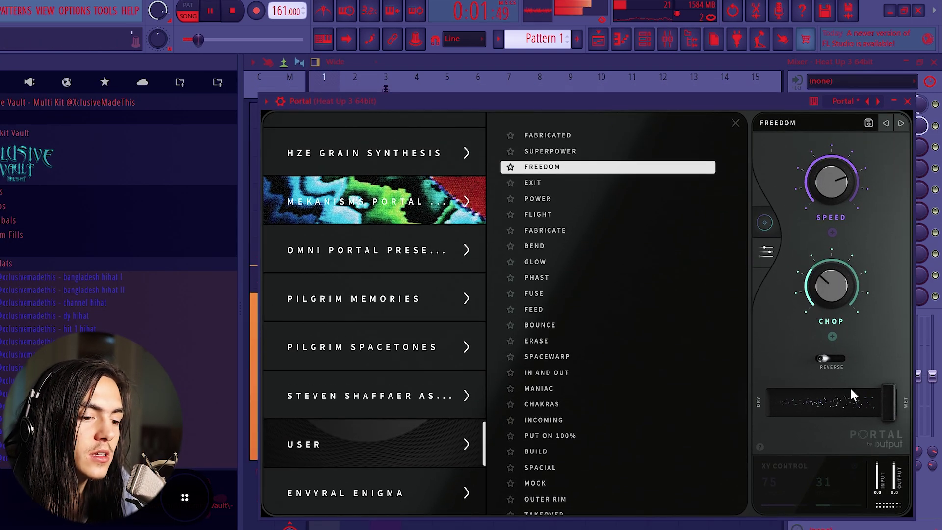
drag(877, 403, 825, 400)
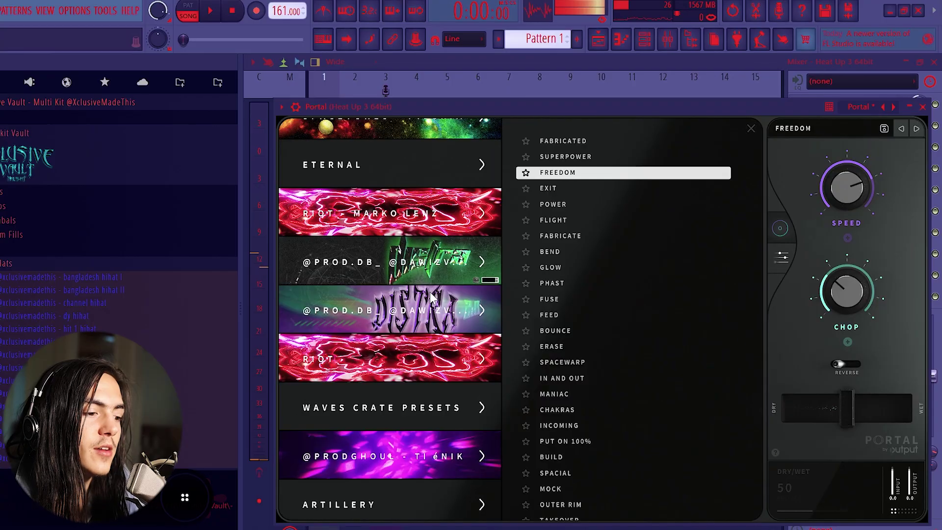
scroll(404, 316, down, 10)
scroll(408, 313, up, 4)
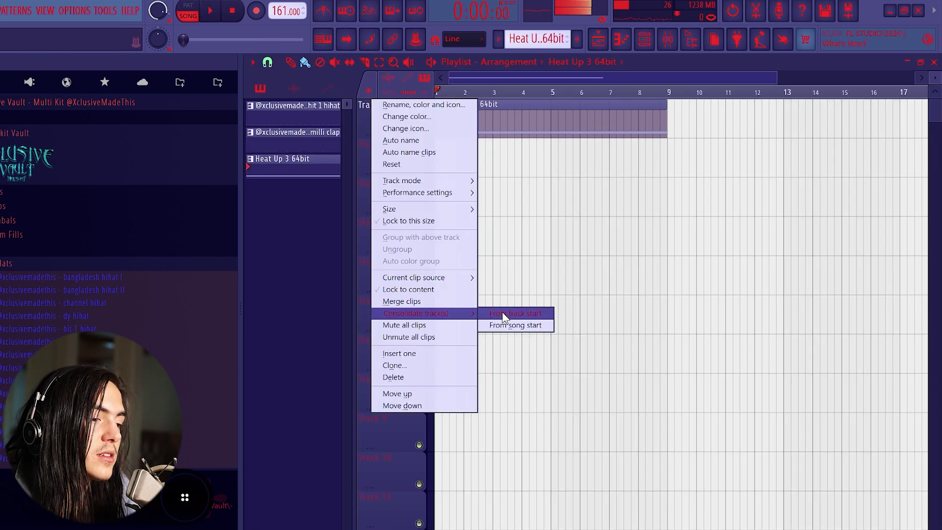
- Consolidate playlist track 1 into a WAV audio clip
click(515, 323)
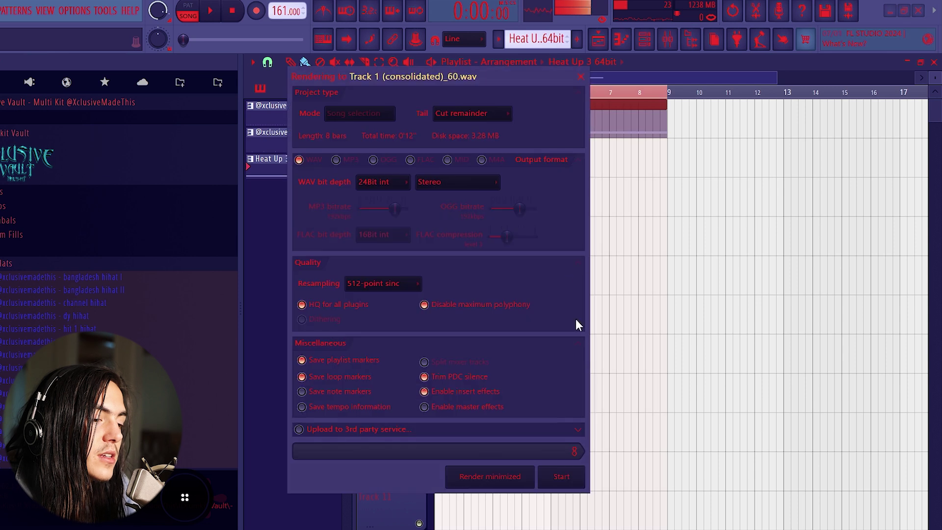
click(572, 487)
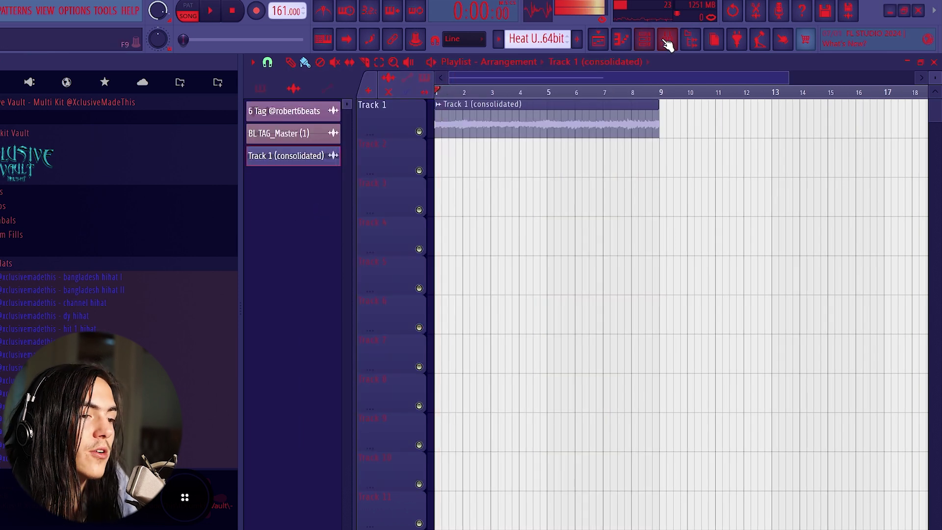
- Add a second Heat Up 3 64bit instrument to the channel rack
click(644, 40)
click(362, 311)
click(400, 470)
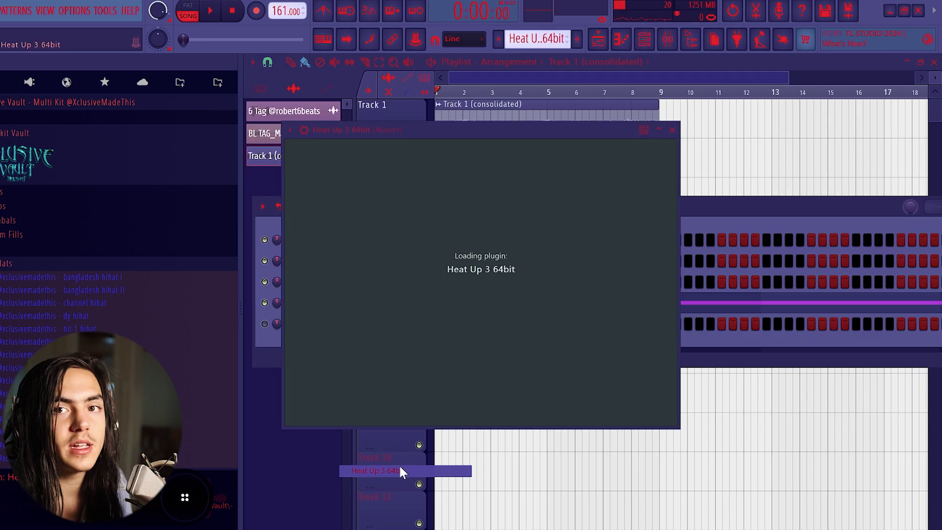
- Audition the Leads presets Ear Attack [KUSH], Duh Trap [BO] and Drop Skreamer [BO] in the new Heat Up 3
scroll(470, 221, down, 5)
click(469, 217)
click(569, 251)
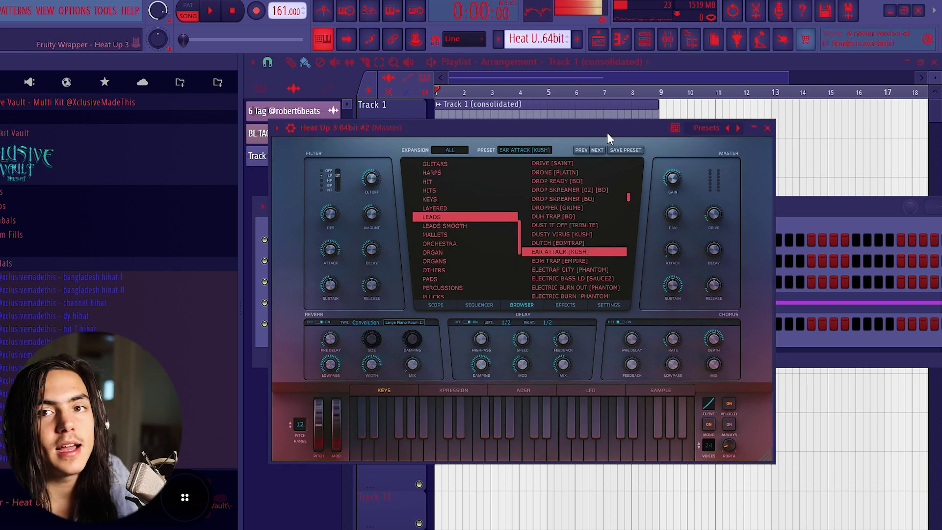
click(588, 217)
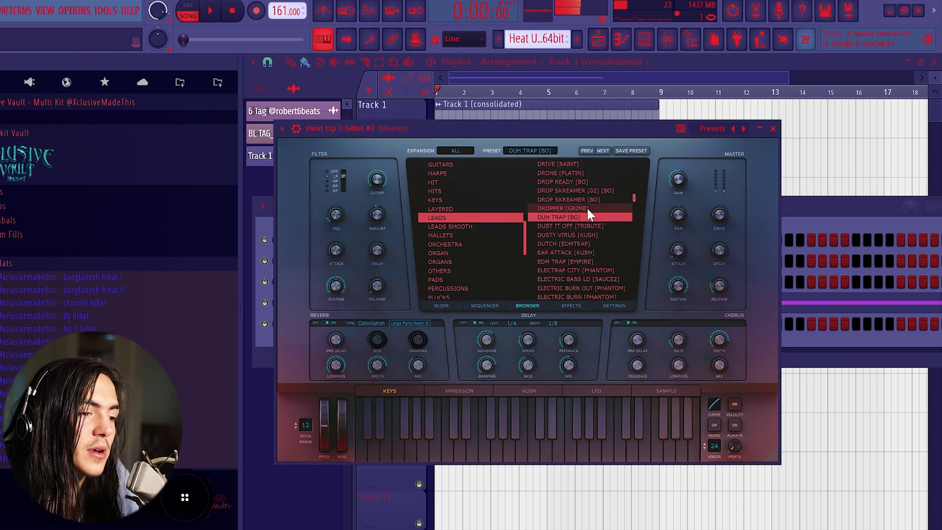
click(588, 199)
scroll(578, 233, down, 3)
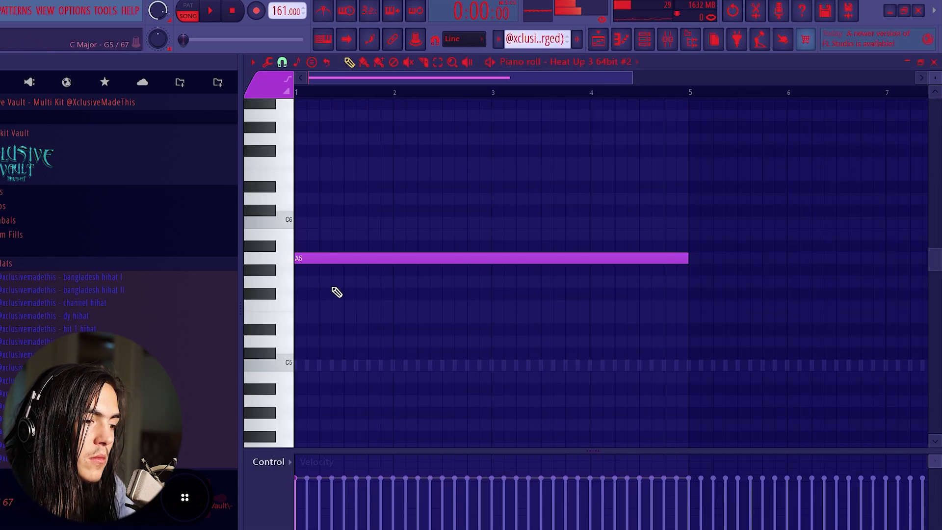
- Add F5 and D5 notes after the opening A5 and join the notes end to end
drag(337, 280, 347, 341)
key(space)
key(space)
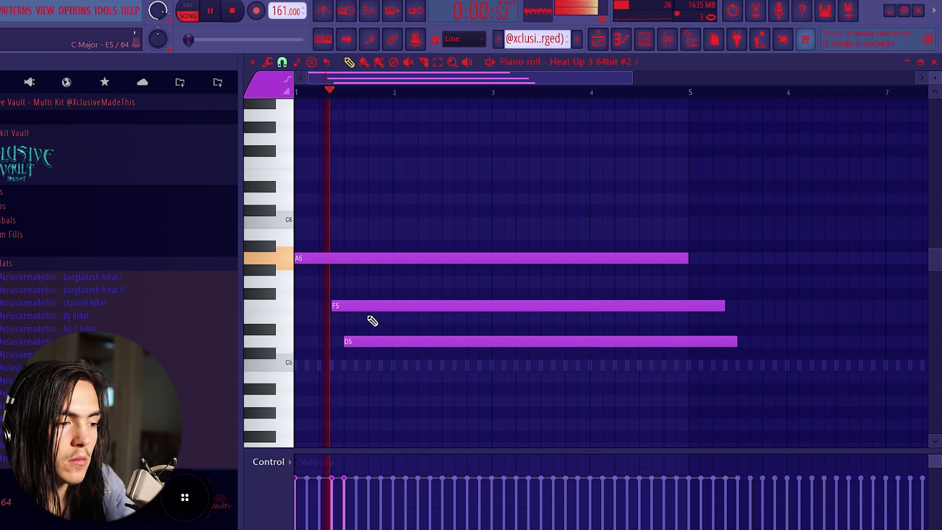
key(ctrl+l)
key(space)
click(418, 272)
key(space)
right_click(420, 273)
key(space)
key(space)
- Cut the D5 note at bar 2, remove the excess, and fill bar 2 with half-bar E5 and F5 notes
key(c)
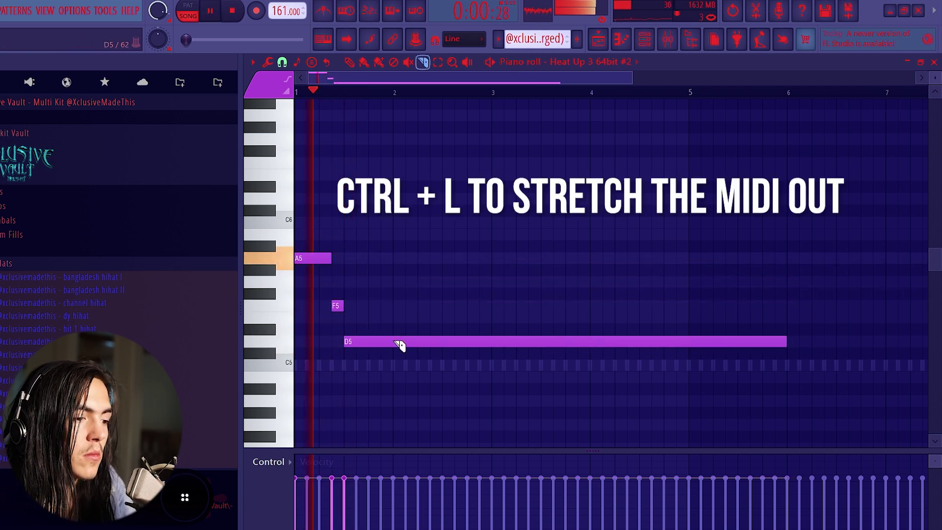
click(395, 341)
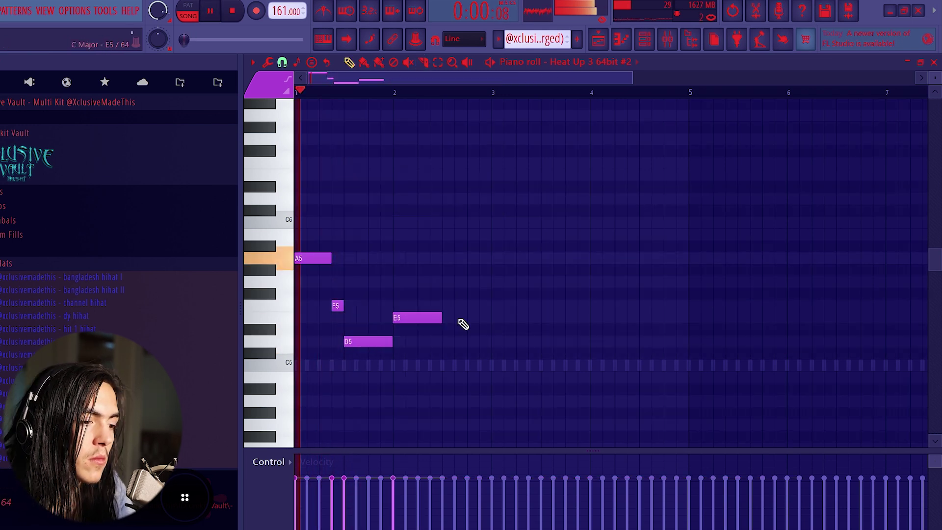
key(space)
click(442, 305)
click(513, 306)
key(space)
right_click(531, 307)
- Duplicate the two-bar melody phrase into bars 3 and 4
key(ctrl+a)
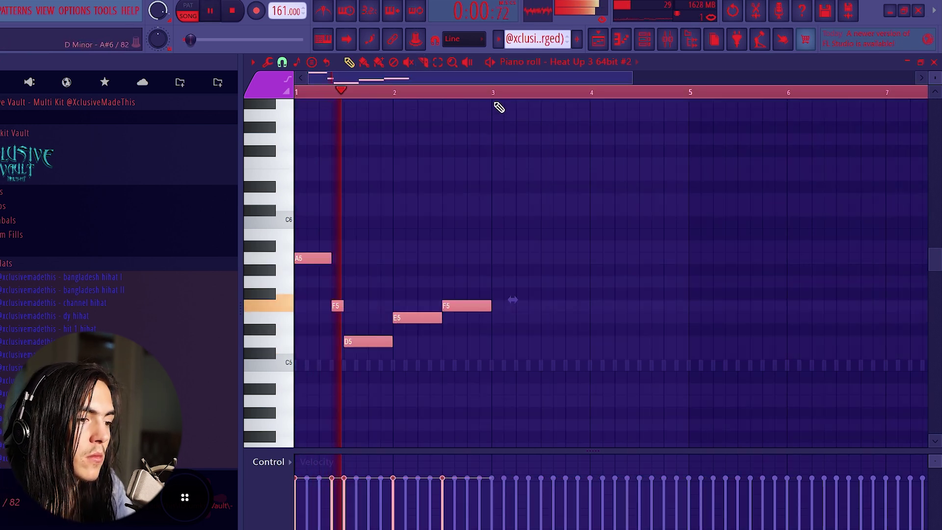
key(ctrl+b)
click(558, 212)
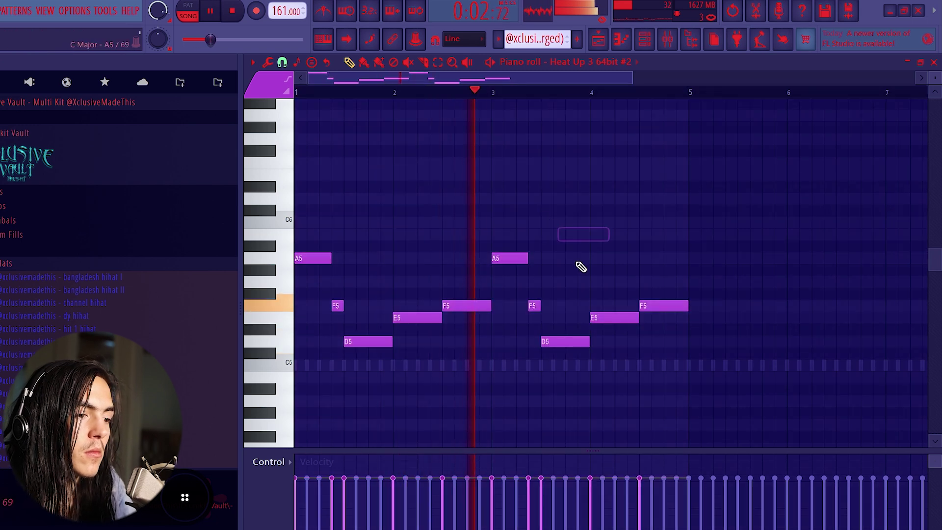
double_click(698, 95)
key(space)
click(679, 222)
right_click(679, 222)
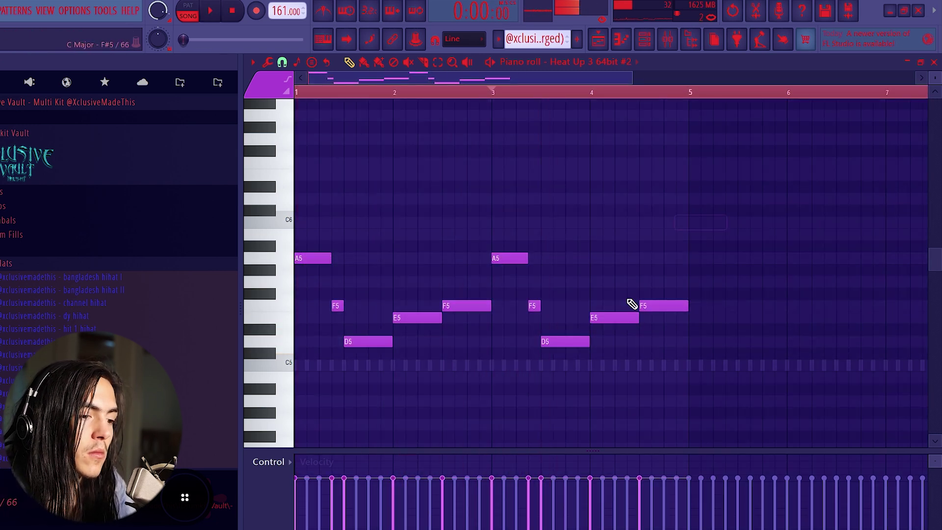
- Raise the two bar 4 notes, moving E5 to C6 and F5 to D6
drag(615, 314, 614, 221)
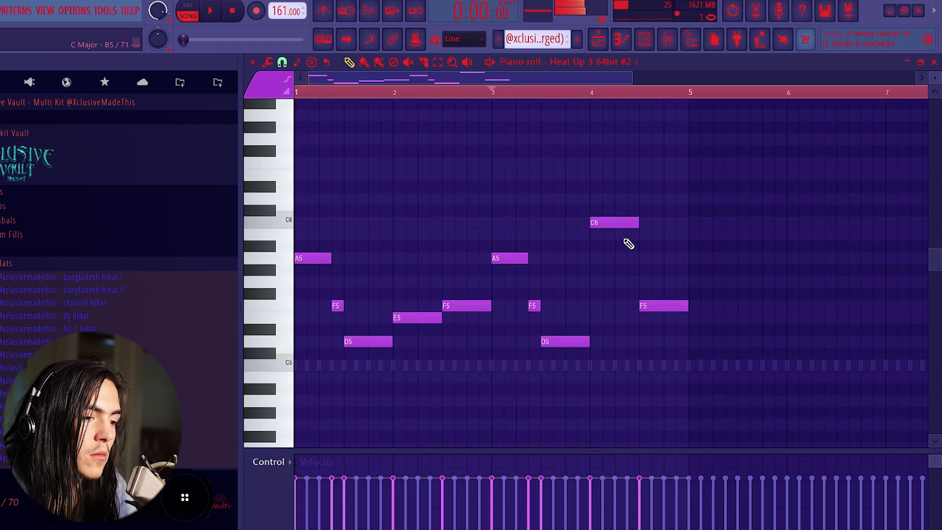
drag(660, 297, 663, 200)
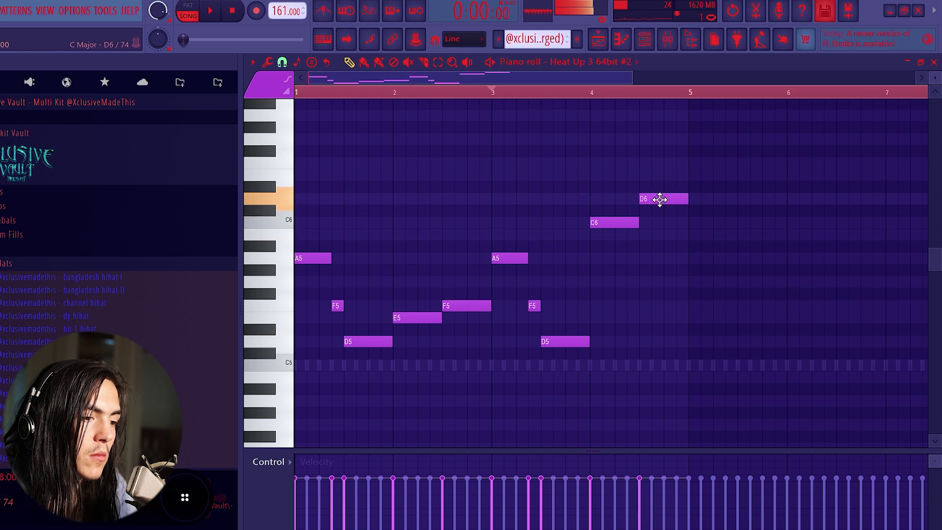
key(space)
- Duplicate the four-bar melody into bars 5 to 8 and play it back
key(ctrl+a)
key(ctrl+b)
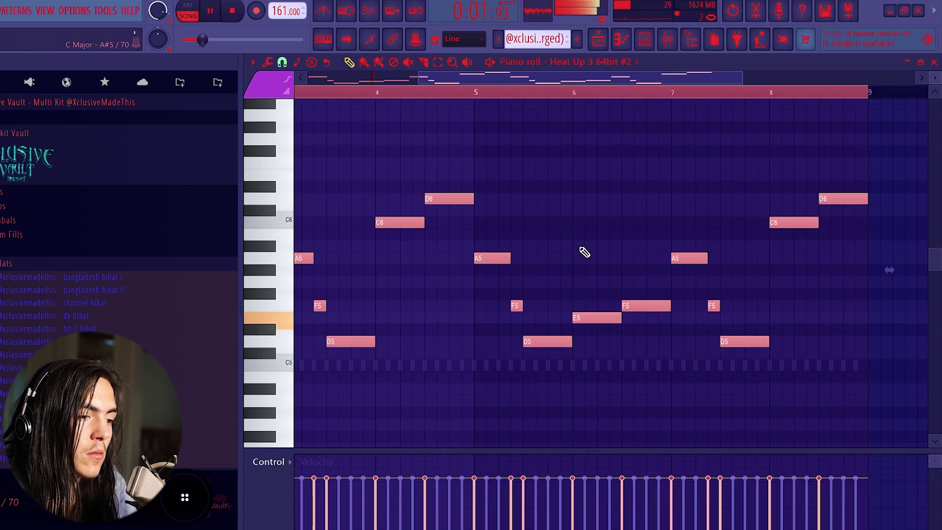
right_click(608, 213)
scroll(577, 227, down, 3)
key(ctrl+a)
right_click(554, 196)
right_click(556, 199)
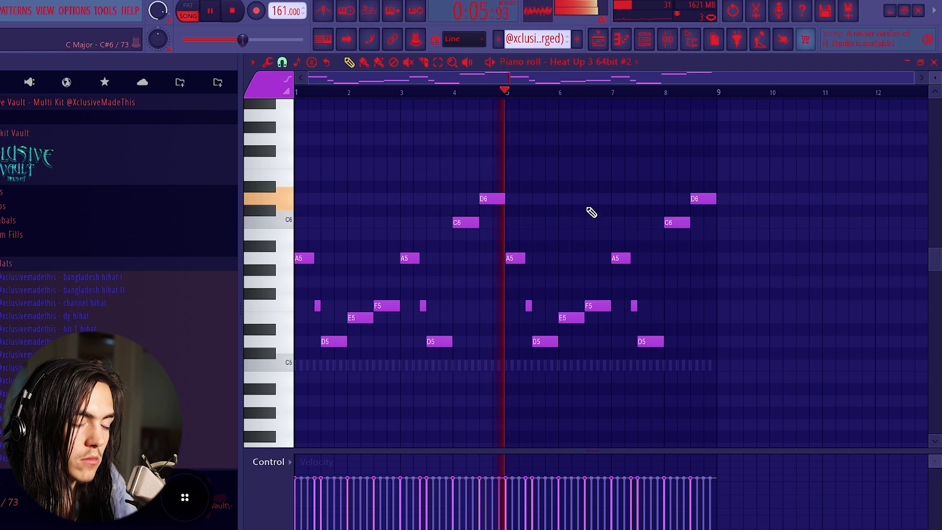
key(space)
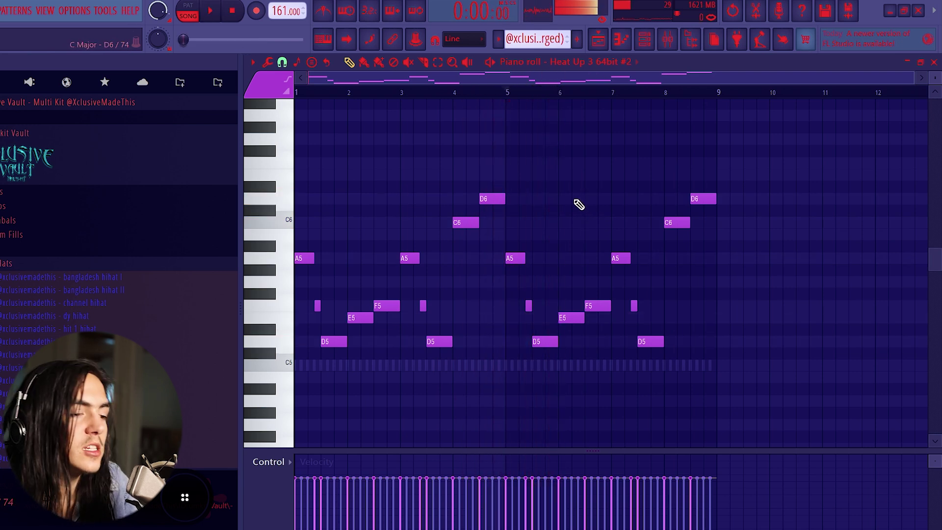
- Route Heat Up 3 64bit #2 to mixer insert 2 and load Portal in its first effect slot
click(651, 40)
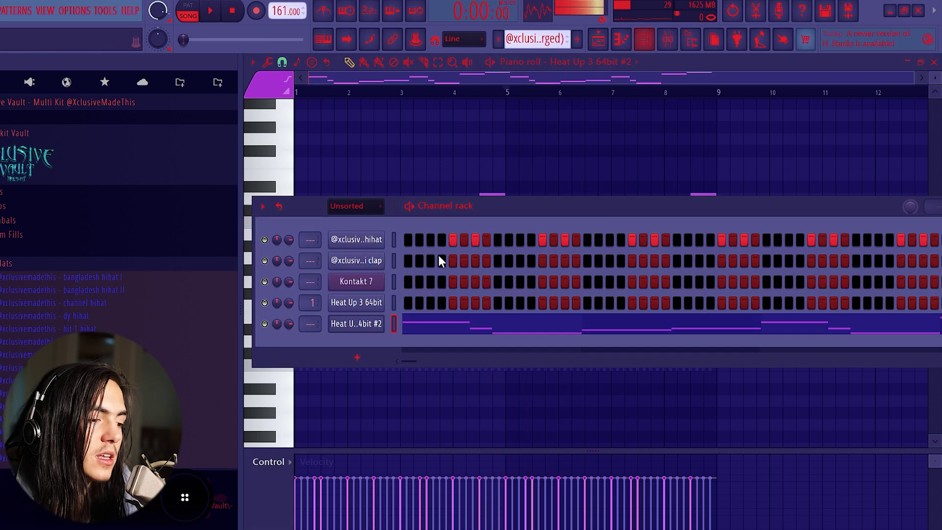
key(F9)
click(836, 101)
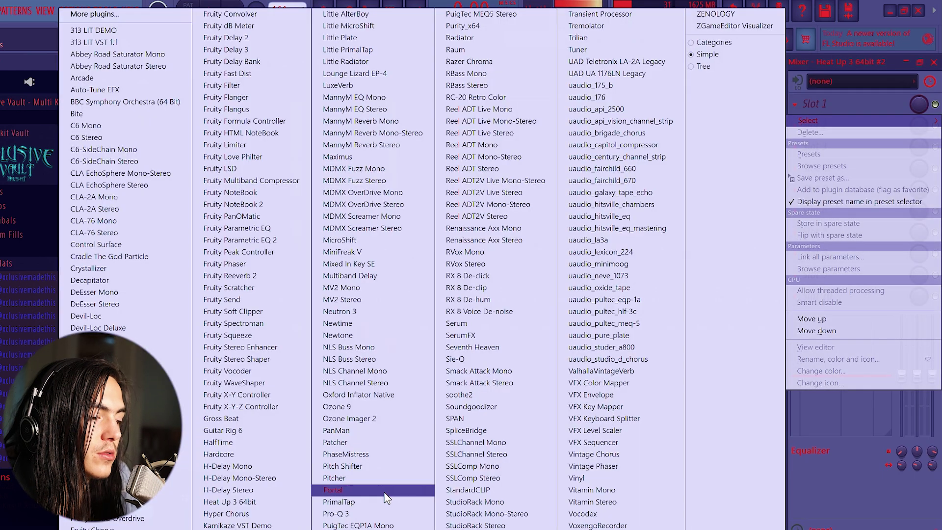
click(338, 489)
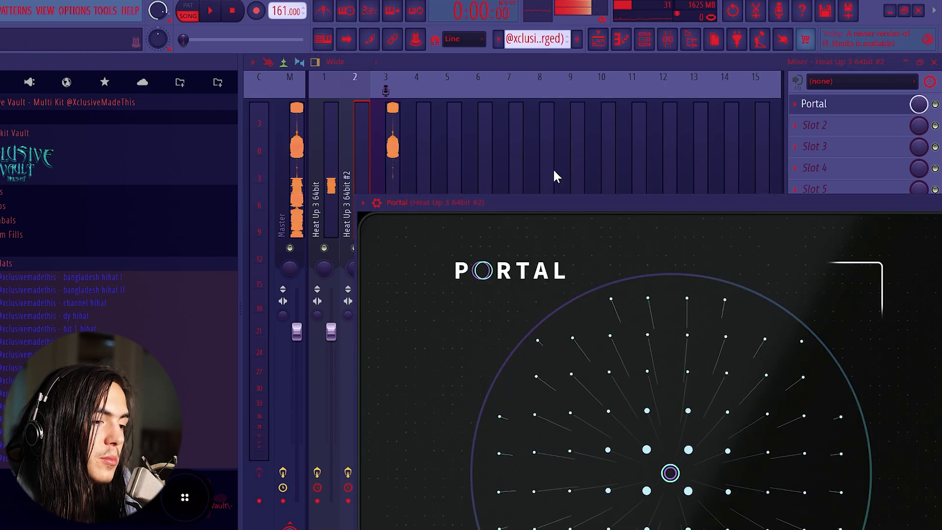
- Browse Portal's presets, load Fabricated, and close the plugin window
drag(712, 207, 604, 101)
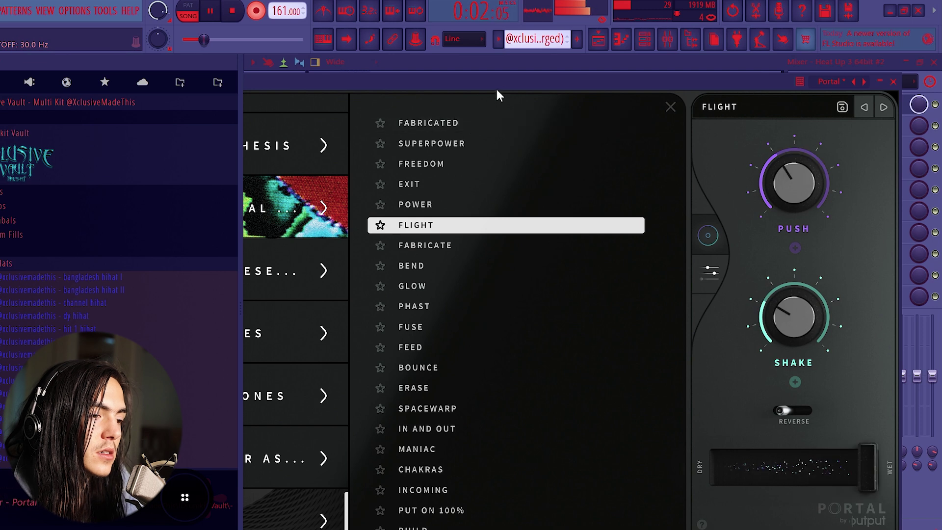
drag(498, 94, 470, 97)
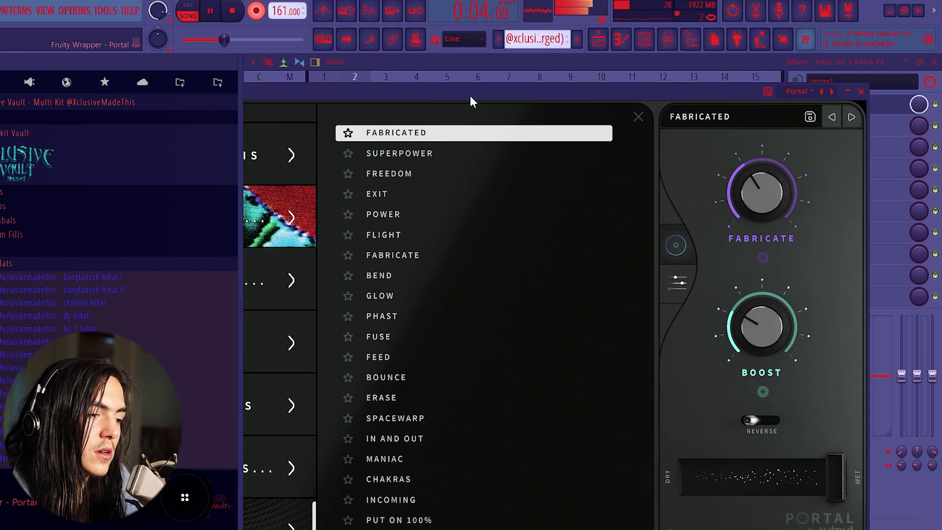
click(861, 92)
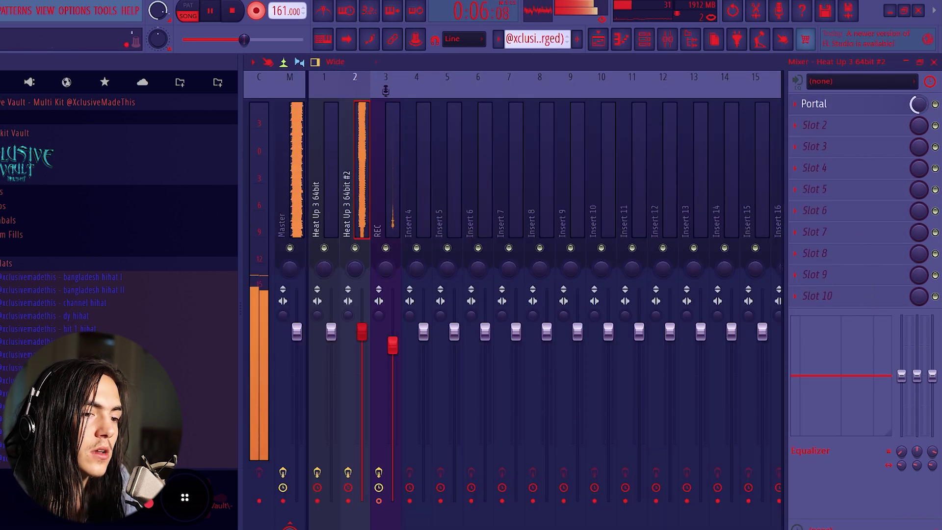
- Load HalfTime into effect slot 3 of the Heat Up 3 64bit #2 insert with a 1/2 loop
click(845, 151)
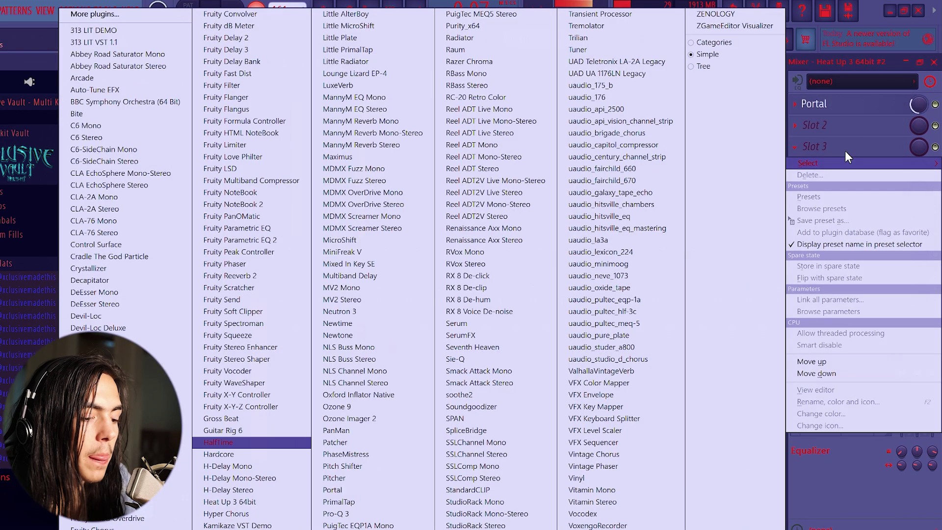
click(803, 140)
click(428, 124)
click(454, 254)
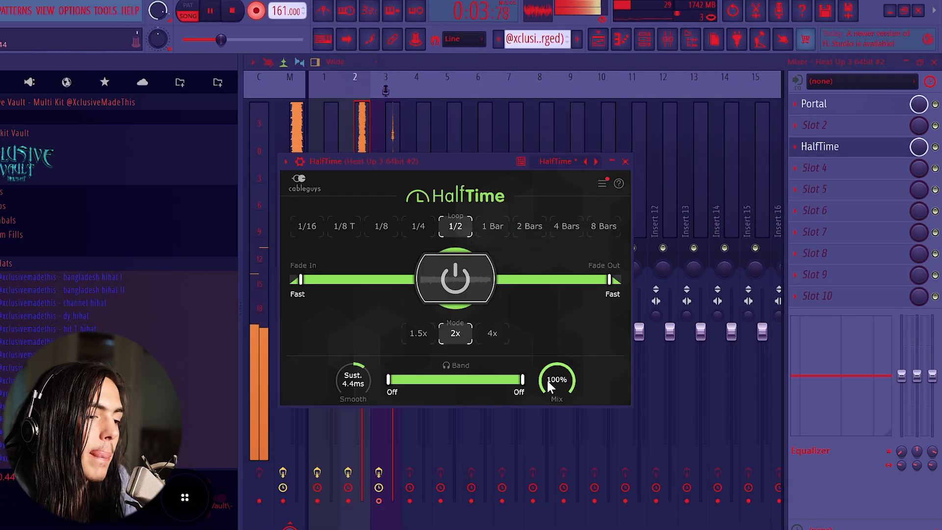
- Load Crystallizer into effect slot 5 of the same insert and choose the Long Oct Crystals preset
click(873, 153)
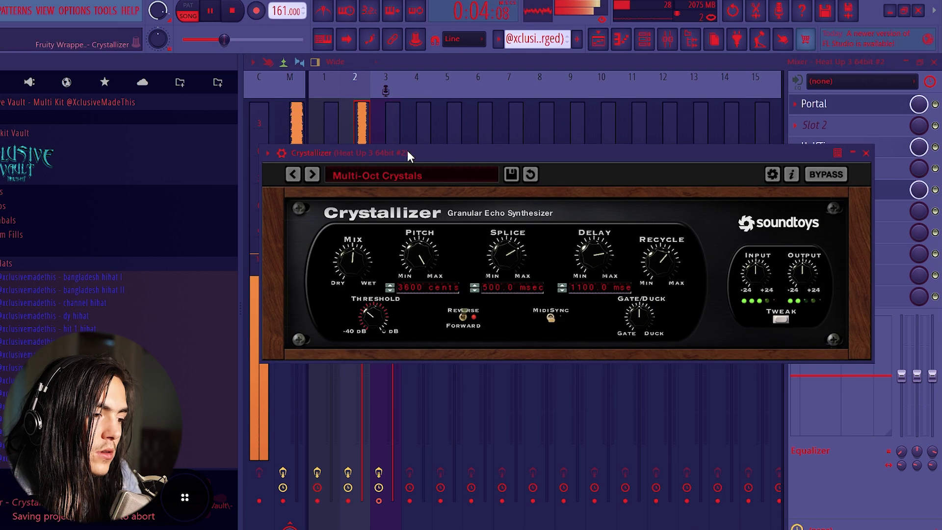
mouse_move(407, 153)
mouse_down()
mouse_move(380, 154)
mouse_move(401, 152)
mouse_move(390, 152)
mouse_up()
click(277, 175)
click(277, 176)
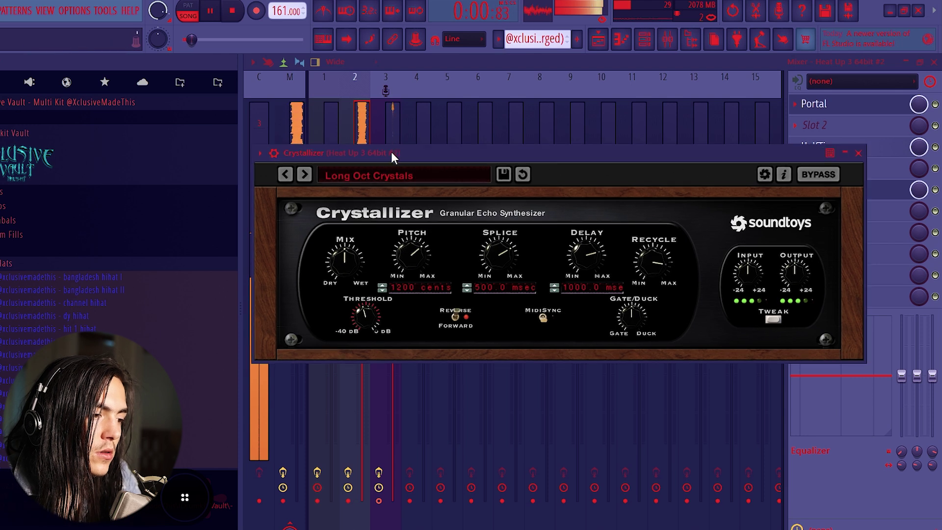
click(873, 195)
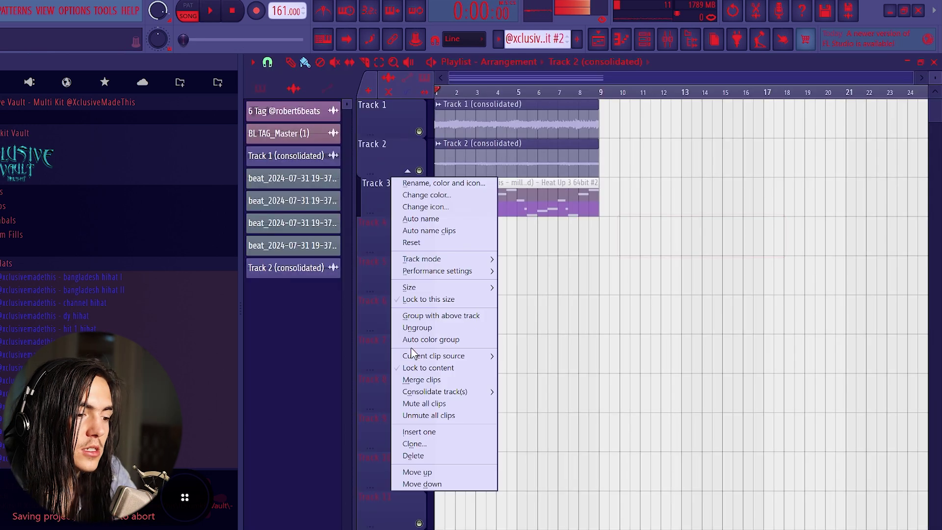
- Delete Track 3 with the original melody pattern and view the consolidated Track 2 clip's settings
click(432, 455)
double_click(537, 174)
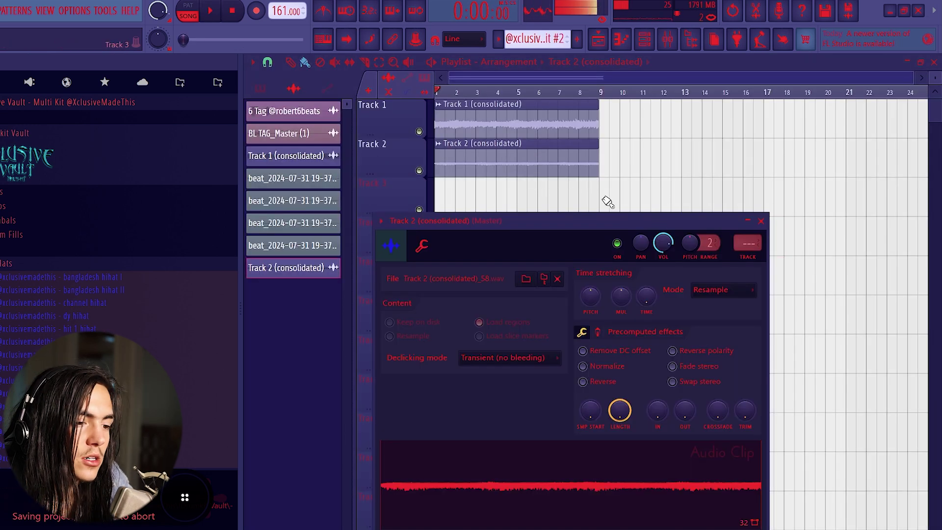
key(Escape)
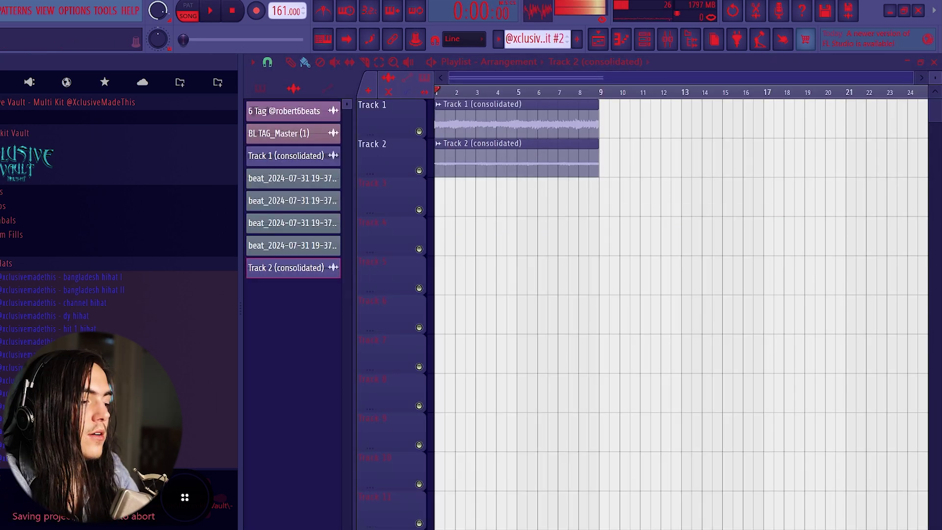
- Audition samples in the KIT WITH CLAYY Accents folder and place Accent 14 on Track 3 at bar 1
click(10, 104)
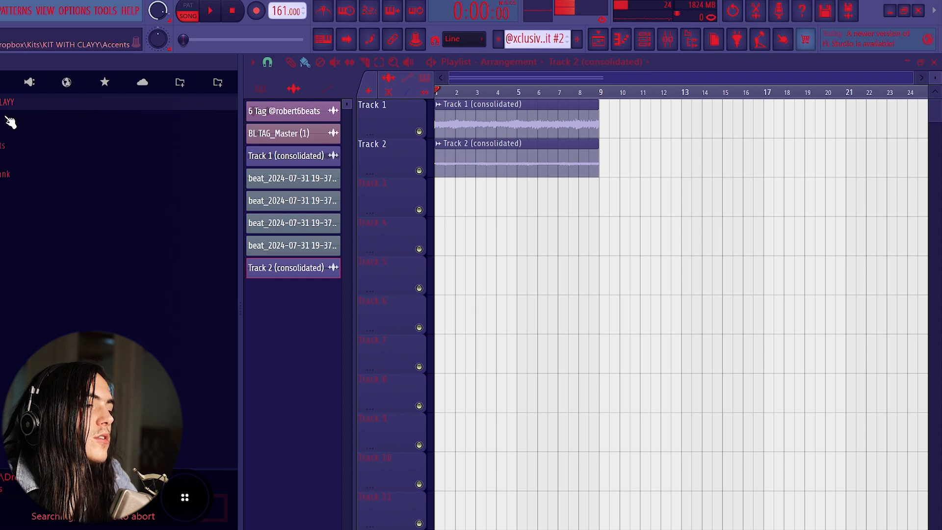
click(10, 117)
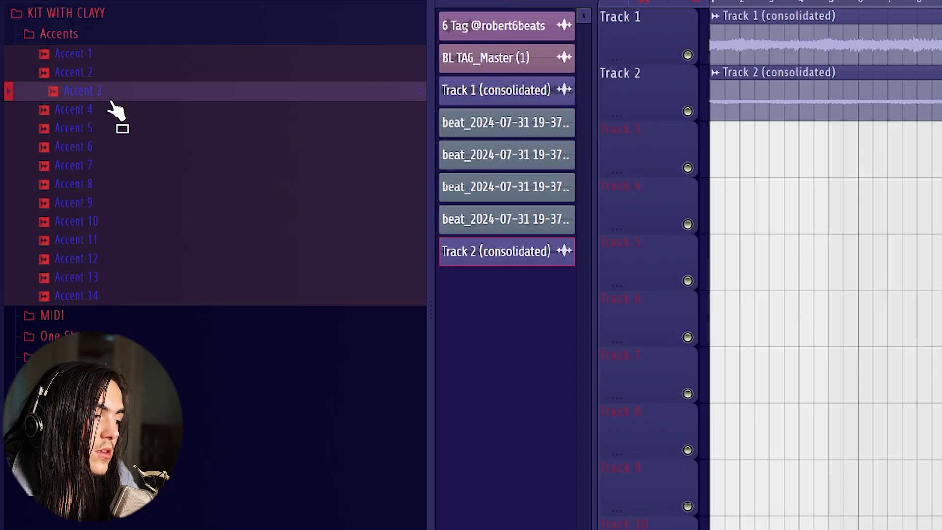
click(112, 110)
click(125, 294)
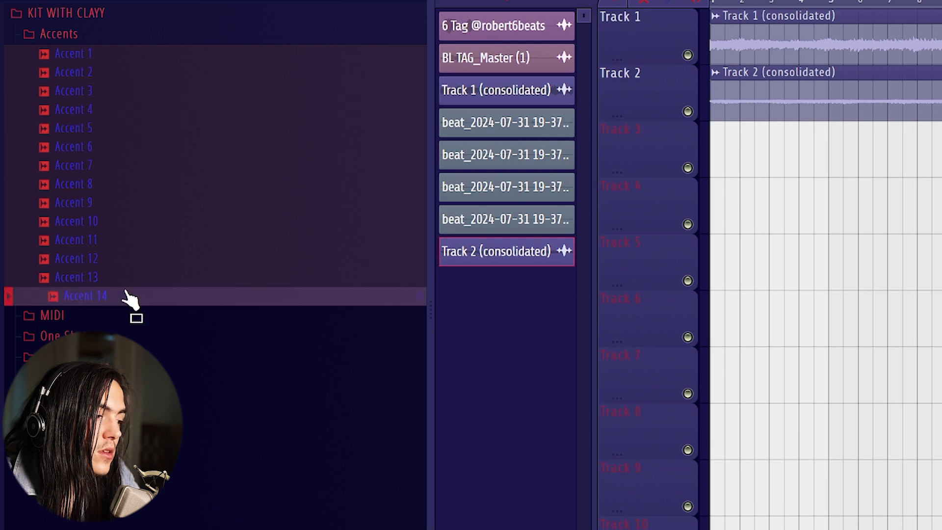
drag(134, 299, 746, 142)
- Raise the time-stretching pitch of the Accent 14 clip slightly
double_click(809, 156)
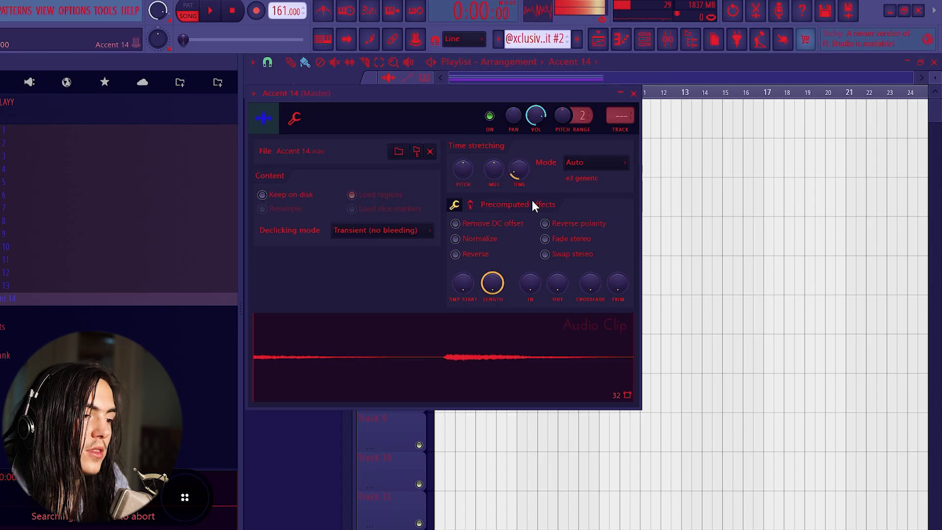
drag(464, 167, 464, 163)
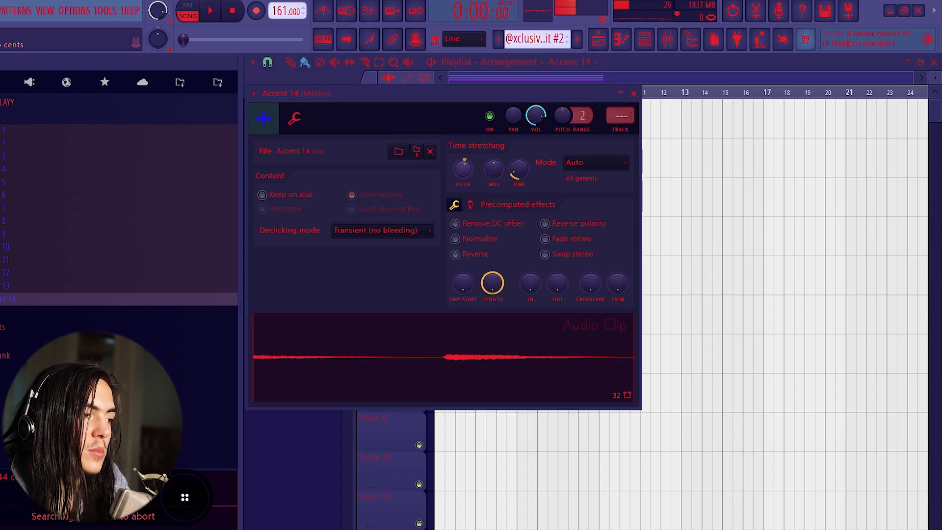
key(Escape)
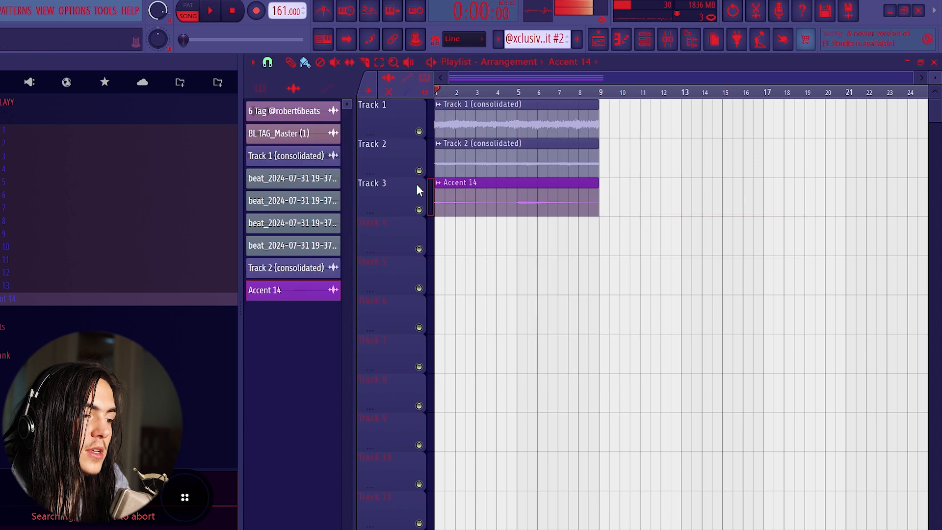
- Normalize the Accent 14 clip, lower its volume slightly and pan it left, checking it in playback
double_click(484, 201)
key(space)
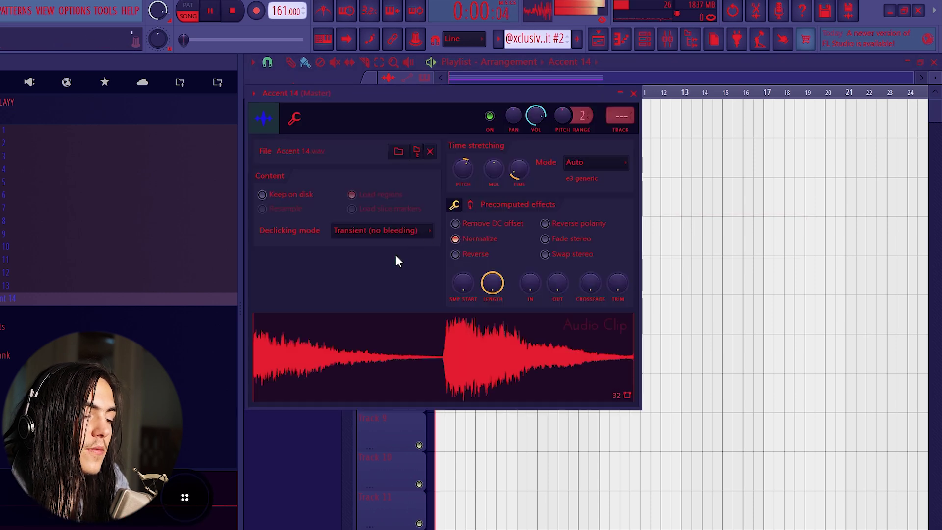
key(space)
drag(548, 122, 513, 123)
key(space)
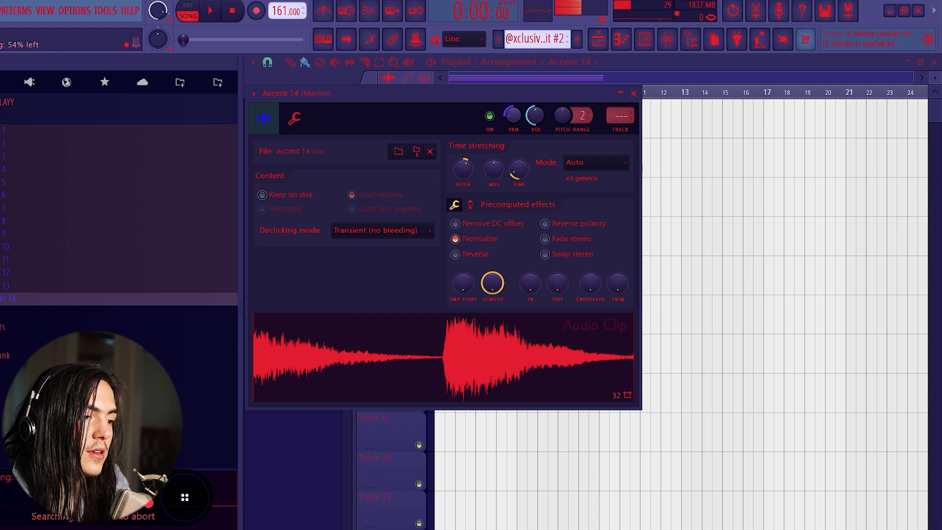
- Route Accent 14 to mixer insert 4 and load EchoBoy in its first effect slot
click(619, 130)
click(824, 104)
key(e)
key(Return)
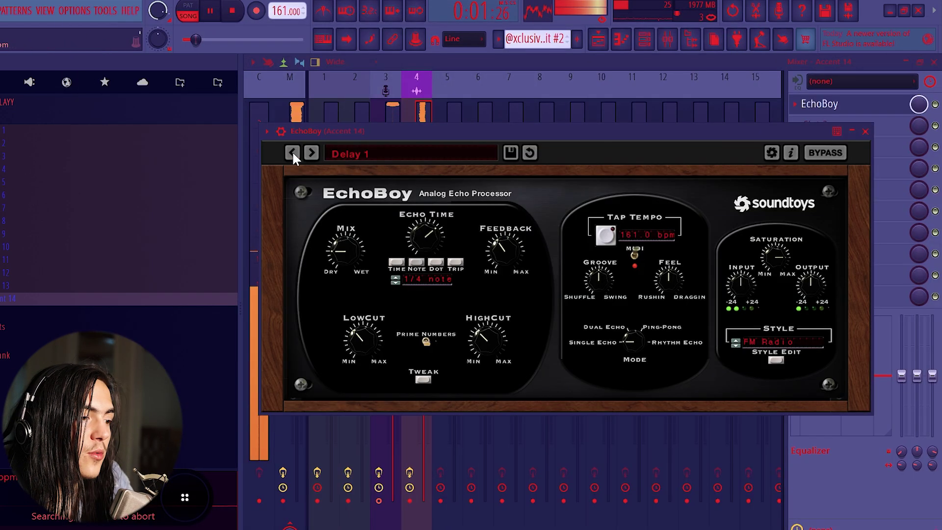
- Switch EchoBoy to the Vocal Echo preset and play the arrangement
click(299, 153)
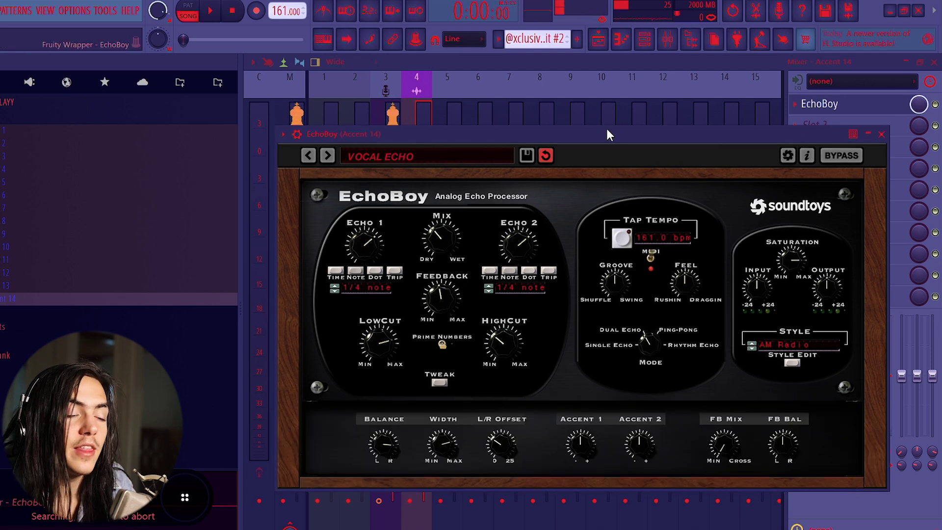
drag(586, 135, 583, 148)
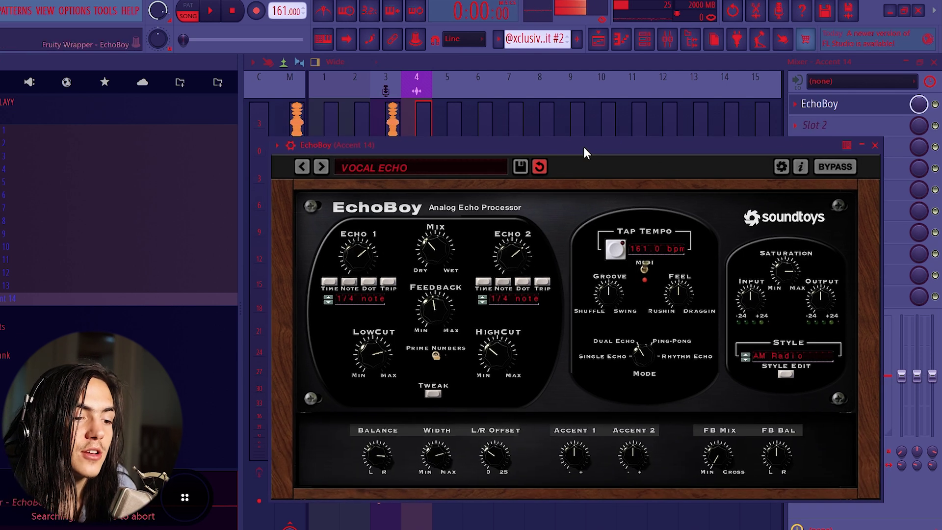
key(space)
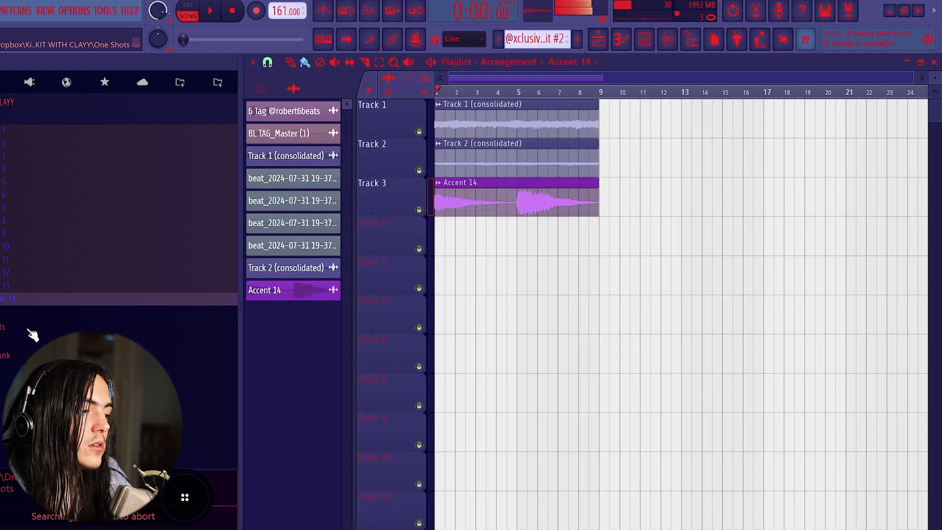
- Browse the kit's phrases and place Phrase 11 (Synth, Brass) on Track 5 at bar 1
click(43, 336)
scroll(91, 309, down, 6)
click(73, 265)
drag(98, 245, 458, 275)
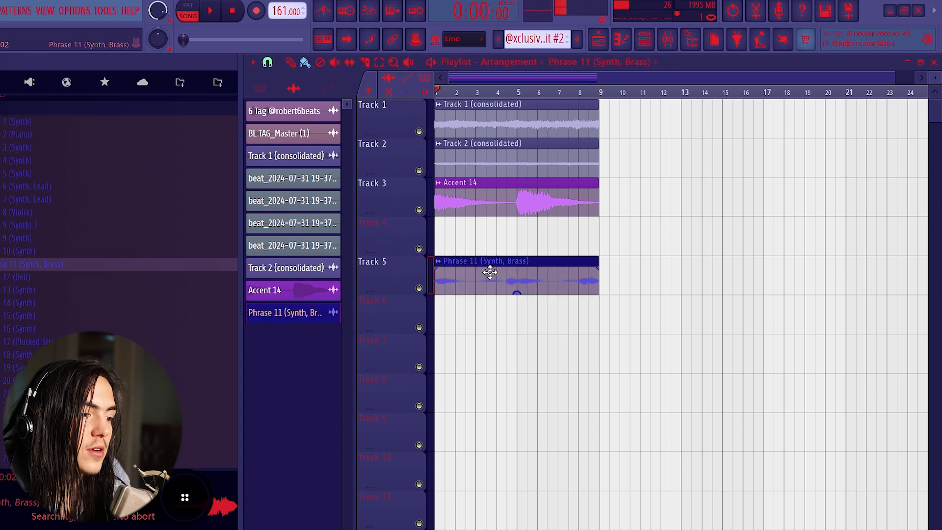
- Route Phrase 11 to mixer insert 5 and load ValhallaVintageVerb in its first effect slot
double_click(454, 270)
click(713, 225)
right_click(711, 245)
click(817, 102)
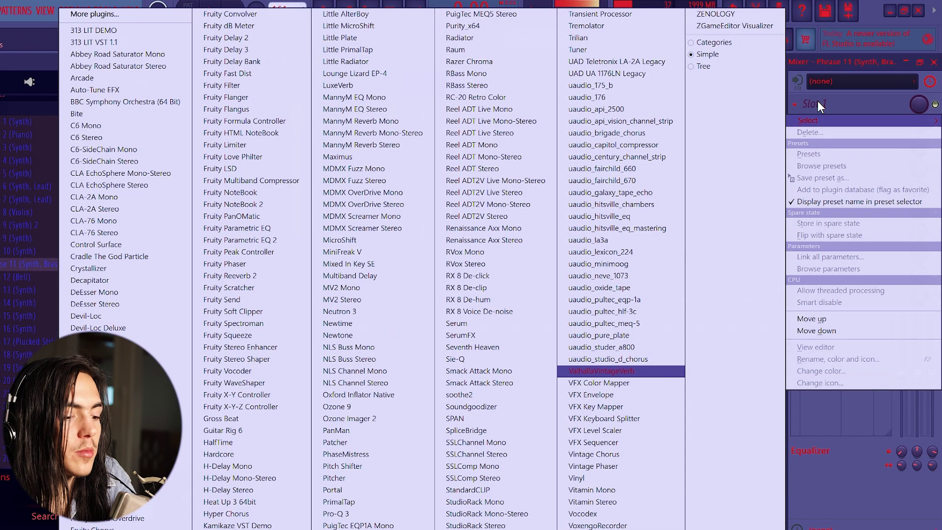
click(601, 370)
- Add Renaissance Axx Stereo in slot 3 of the Phrase 11 insert with a threshold of -7.1
click(837, 149)
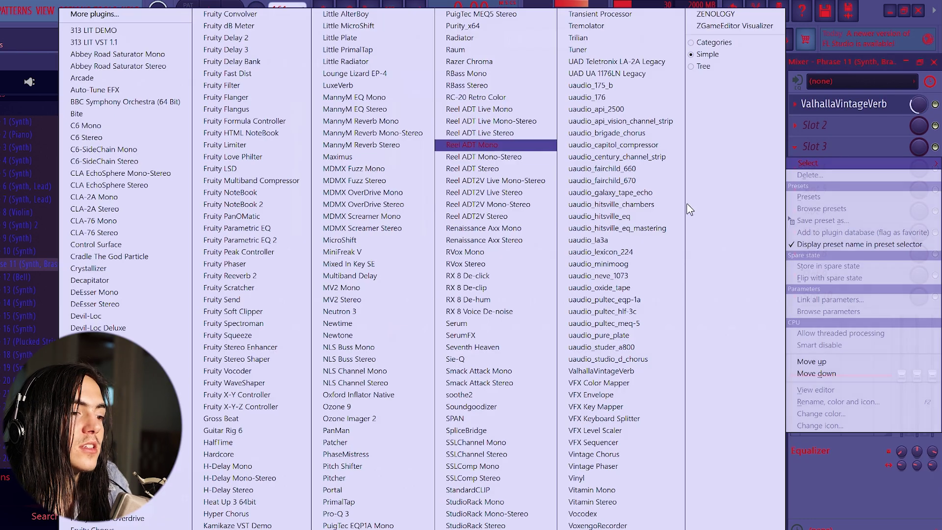
click(520, 240)
drag(377, 257, 378, 260)
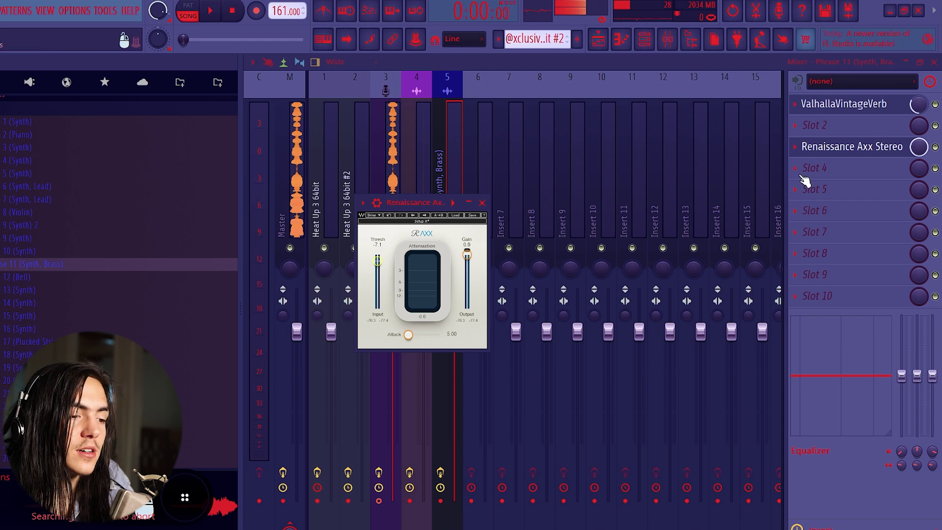
key(space)
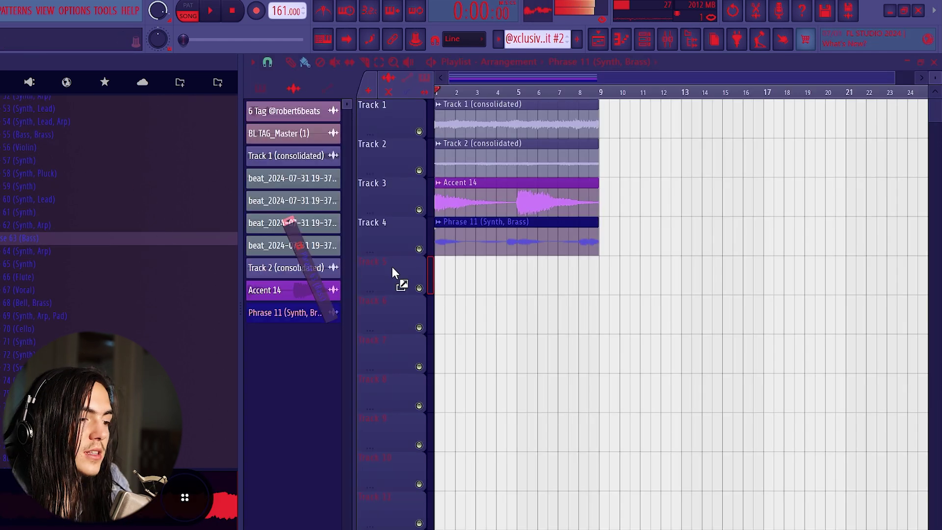
- Place Phrase 63 (Bass) on Track 5 at bar 1 and play the arrangement
drag(392, 268, 522, 273)
key(space)
click(714, 290)
right_click(712, 292)
click(689, 300)
right_click(706, 294)
double_click(551, 266)
right_click(696, 267)
drag(711, 211, 703, 315)
click(672, 275)
right_click(673, 283)
click(641, 273)
- Duplicate all playlist clips on Tracks 1 to 5 into bars 9 to 16
key(space)
key(ctrl+a)
key(ctrl+b)
click(670, 336)
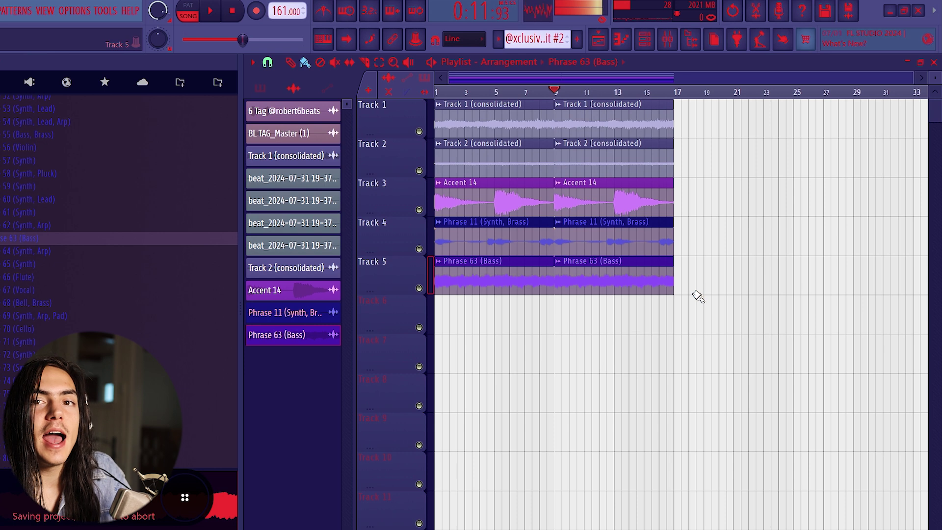
- Delete the duplicated Phrase 11 and Phrase 63 clips from bars 9 to 16
click(714, 347)
right_click(728, 348)
right_click(609, 281)
right_click(619, 242)
click(722, 313)
click(684, 316)
right_click(685, 319)
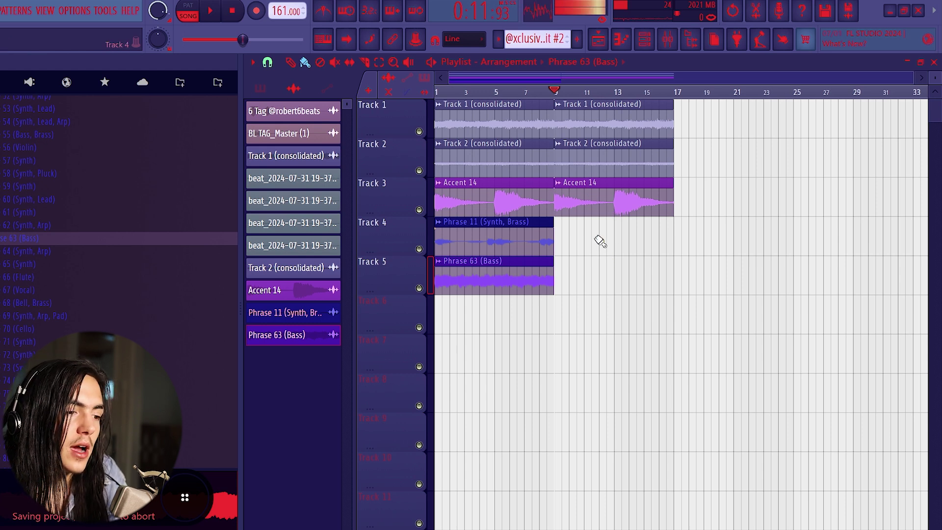
drag(628, 294, 749, 335)
- Place the hit 1 hihat pattern on Track 6 at bar 9 and open it in the piano roll
click(260, 88)
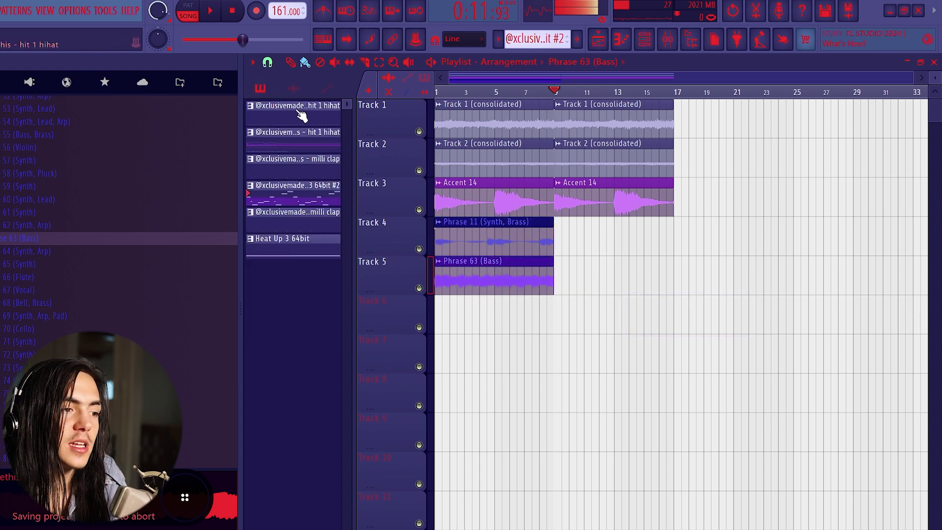
drag(316, 124, 589, 308)
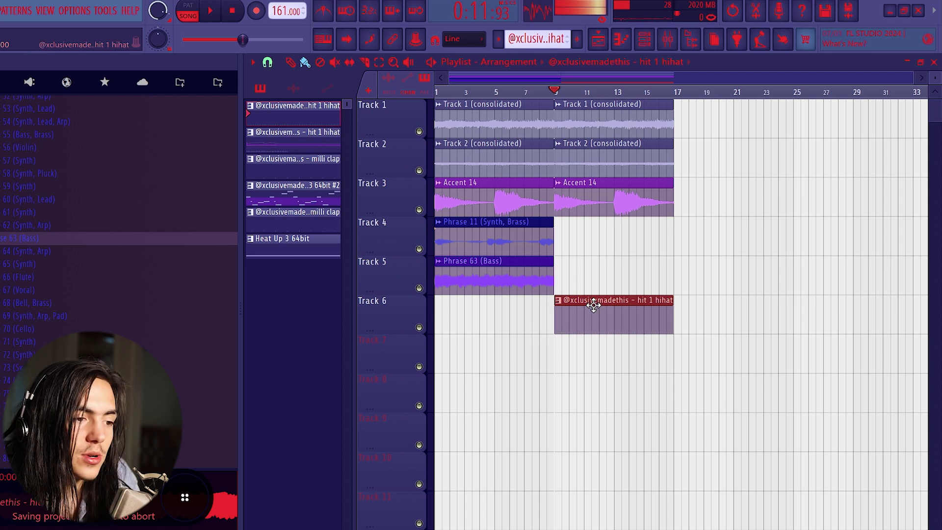
double_click(593, 305)
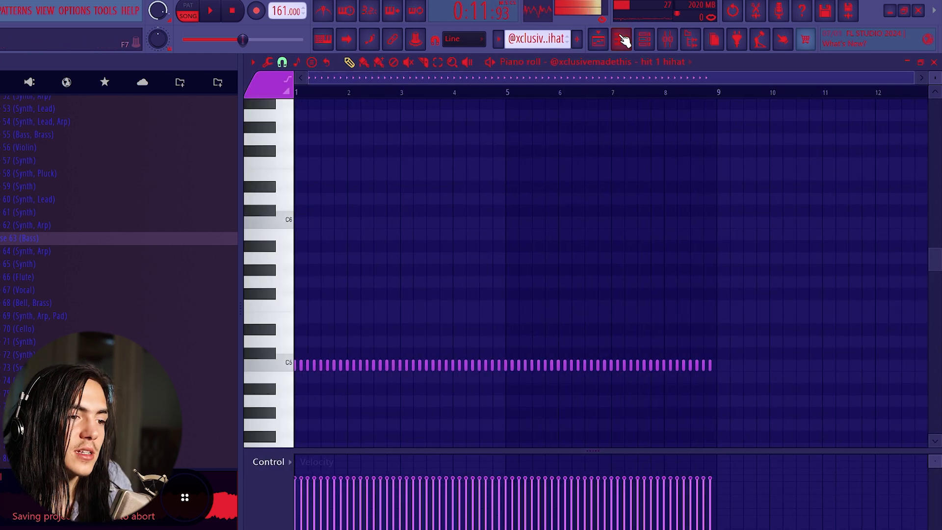
- Show the Channel rack and browse the DrumKits folder to the 808s in the Distra 2.0 Multi-Kit
click(598, 39)
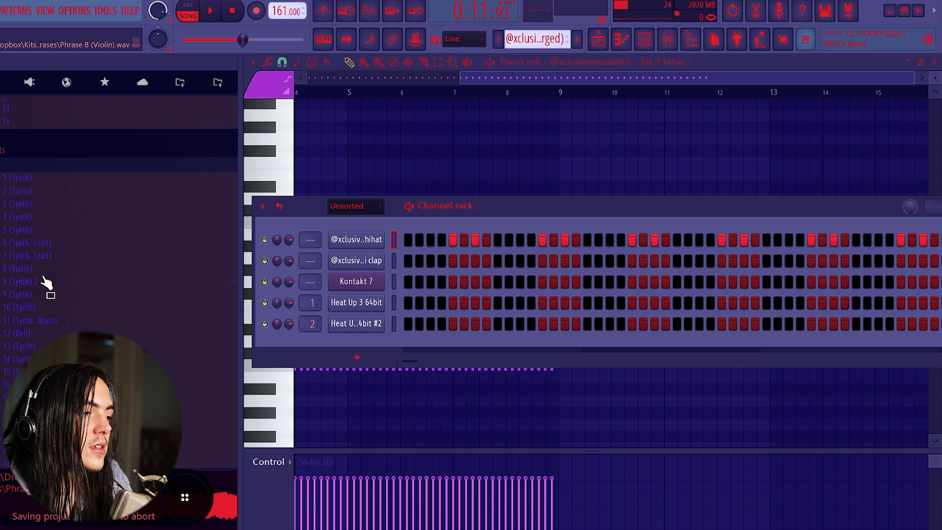
scroll(43, 277, up, 4)
scroll(31, 283, up, 7)
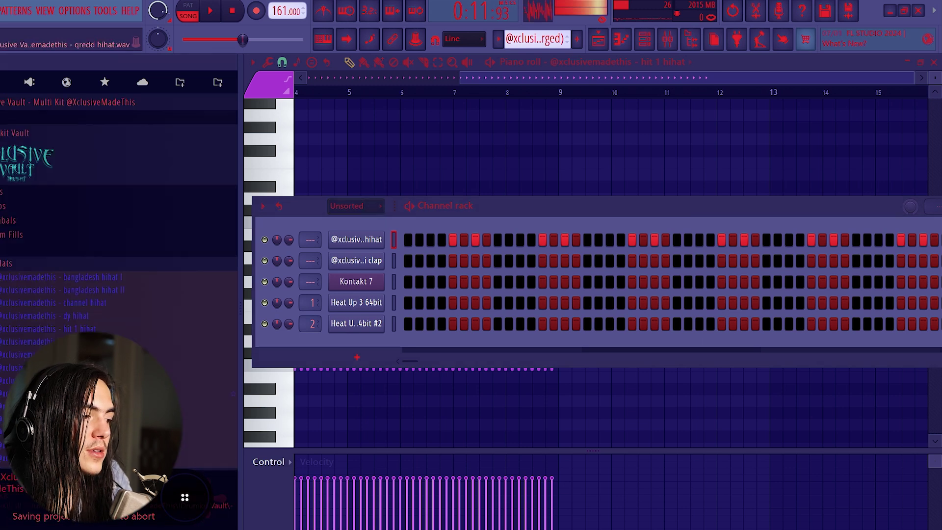
click(7, 256)
click(104, 271)
scroll(109, 269, down, 2)
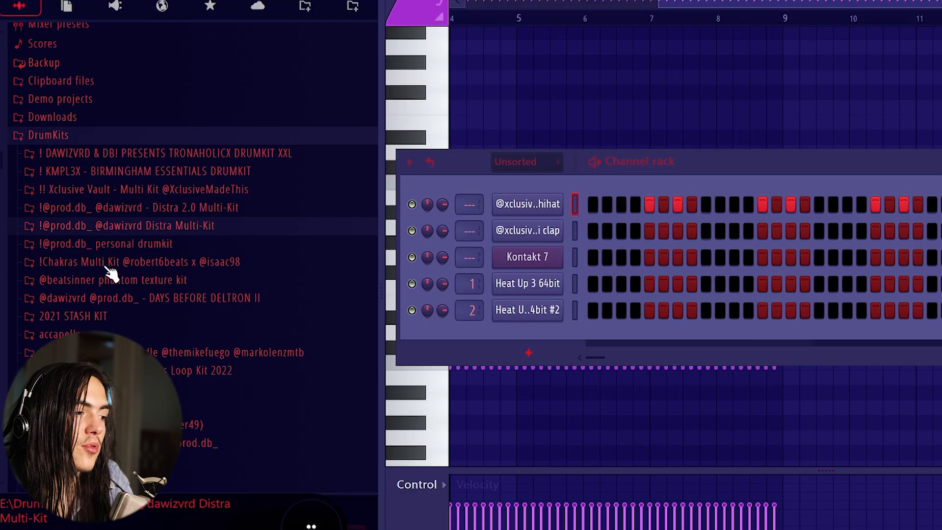
scroll(133, 238, up, 2)
click(158, 251)
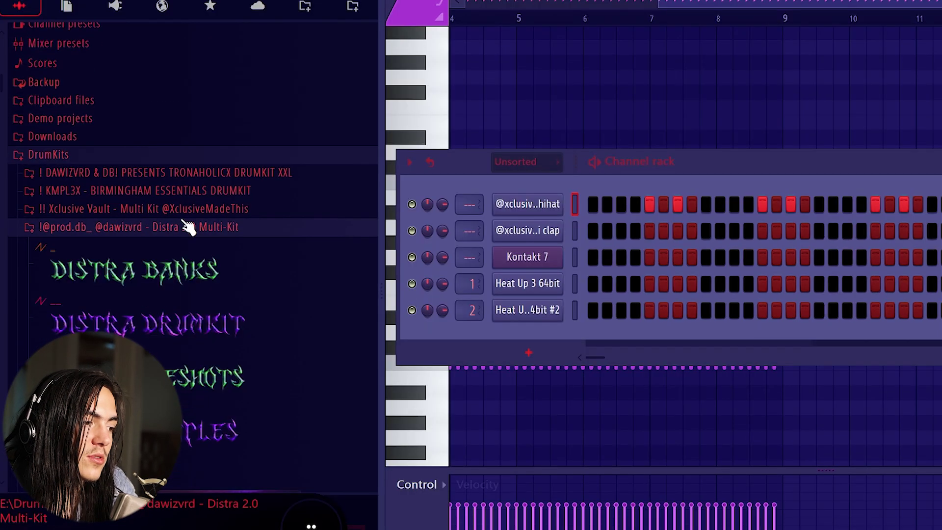
scroll(162, 230, down, 4)
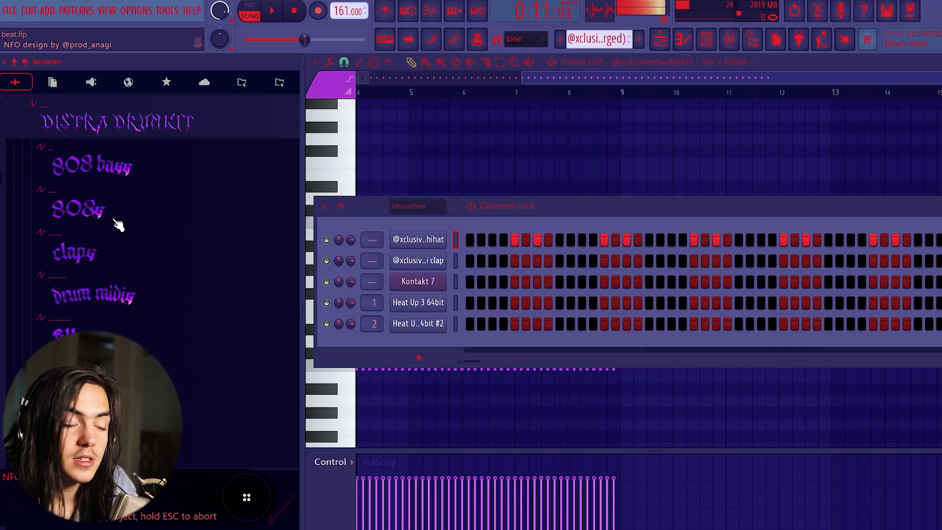
click(118, 225)
- Preview samples in the 808s folder and load BoUnCe!! 2.0 808 as a new Channel rack channel
drag(139, 236, 139, 251)
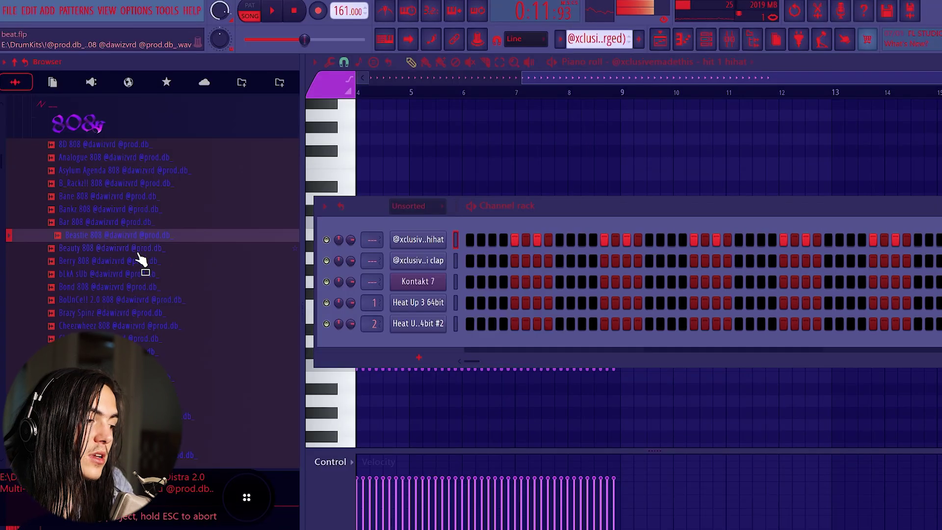
click(139, 300)
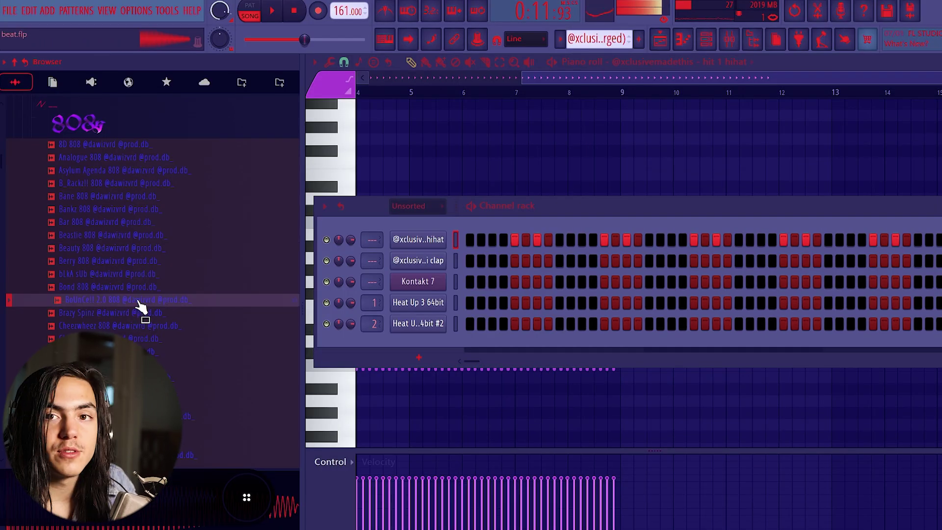
drag(127, 308, 426, 351)
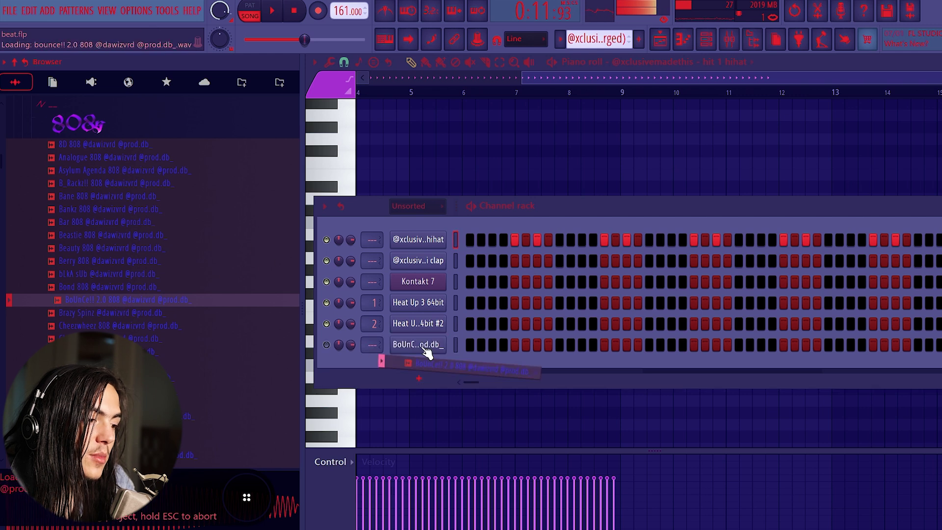
- Make the BoUnCe!! 2.0 808 cut itself when retriggered and try the EQ in its precomputed sampler effects
click(422, 345)
click(377, 173)
click(443, 174)
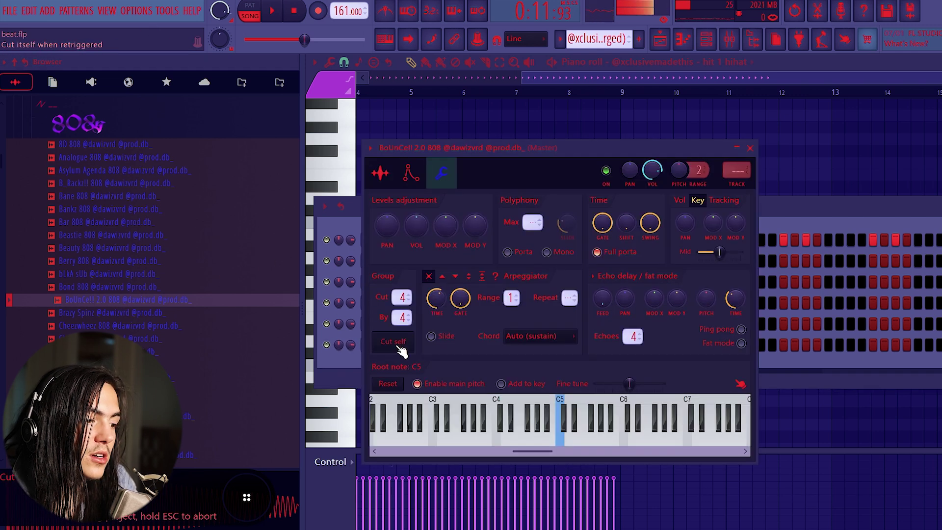
click(379, 172)
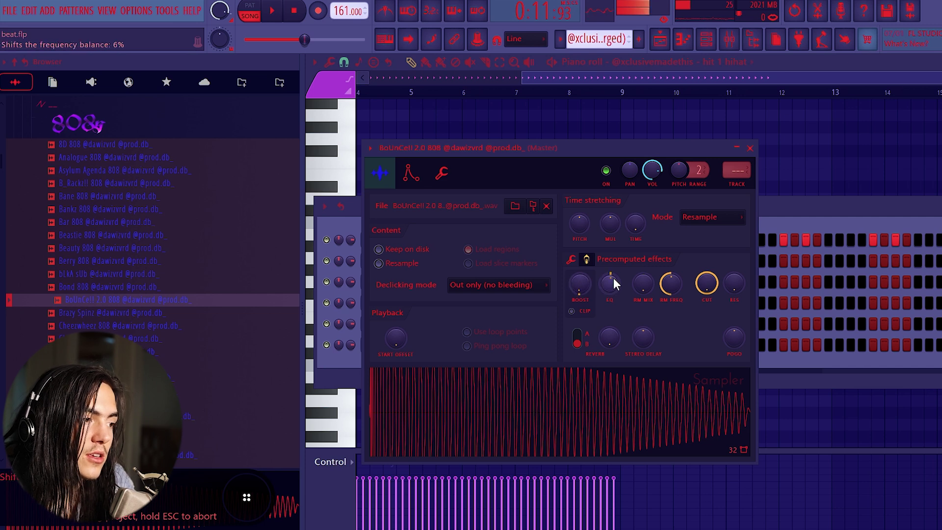
click(783, 224)
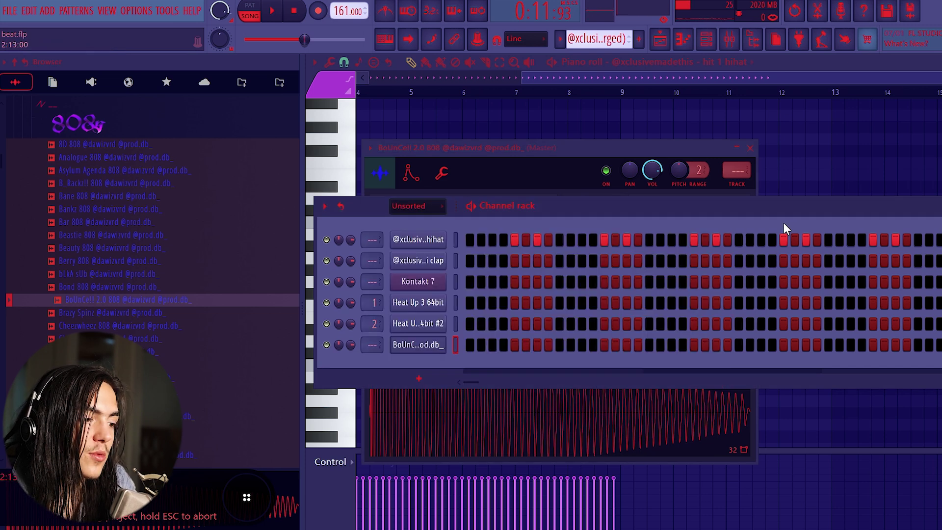
click(600, 265)
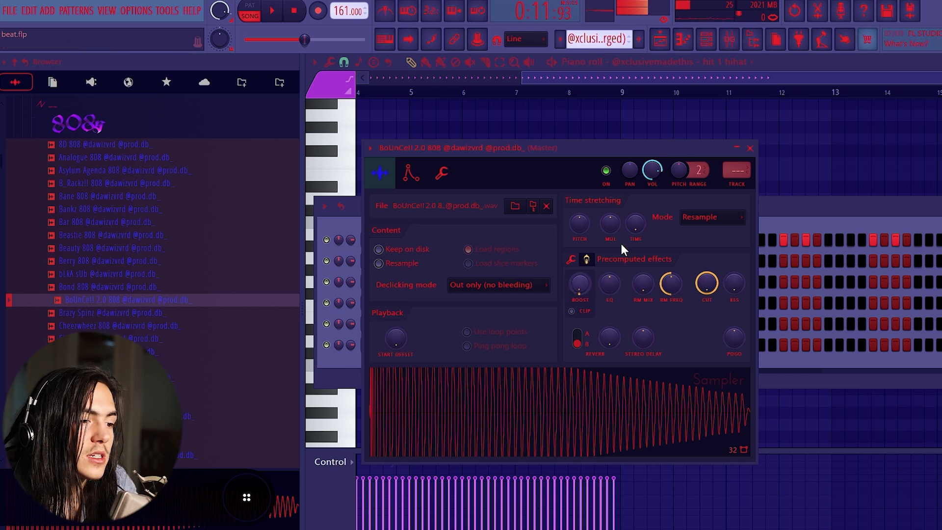
click(784, 221)
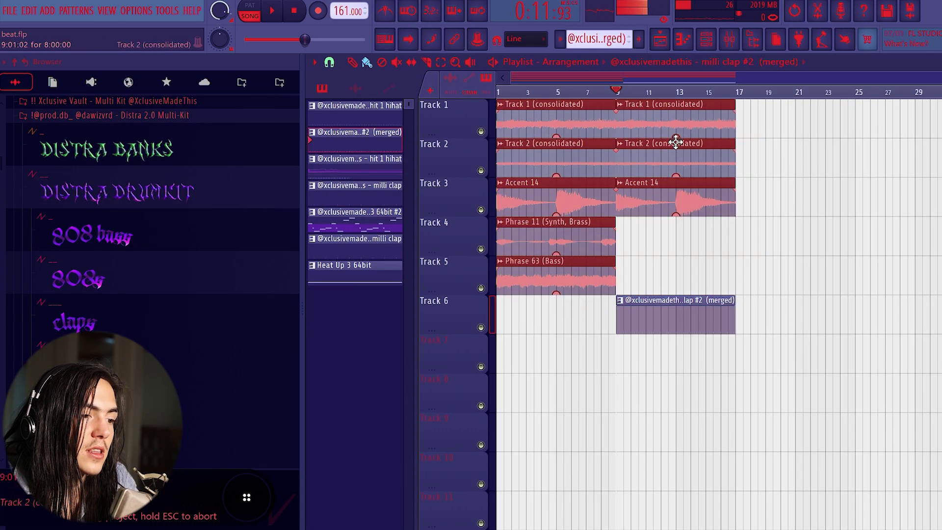
- Replace the hit 1 hihat channel's sample with Delay HH from the kit's hi hats and play the arrangement
drag(101, 248, 425, 244)
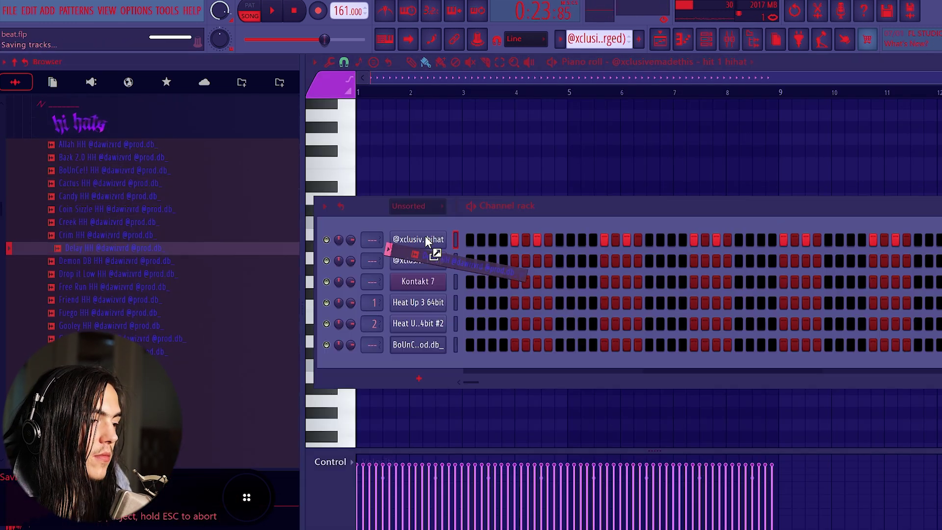
key(space)
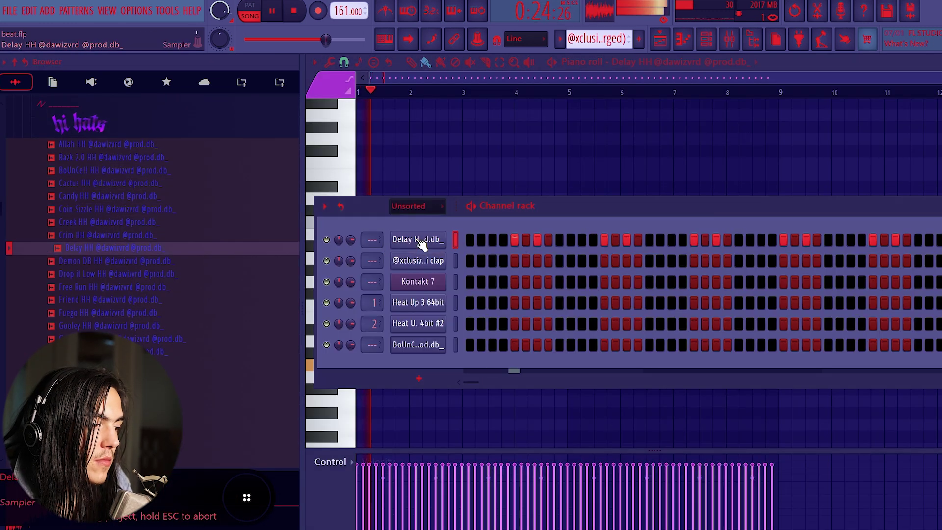
click(425, 247)
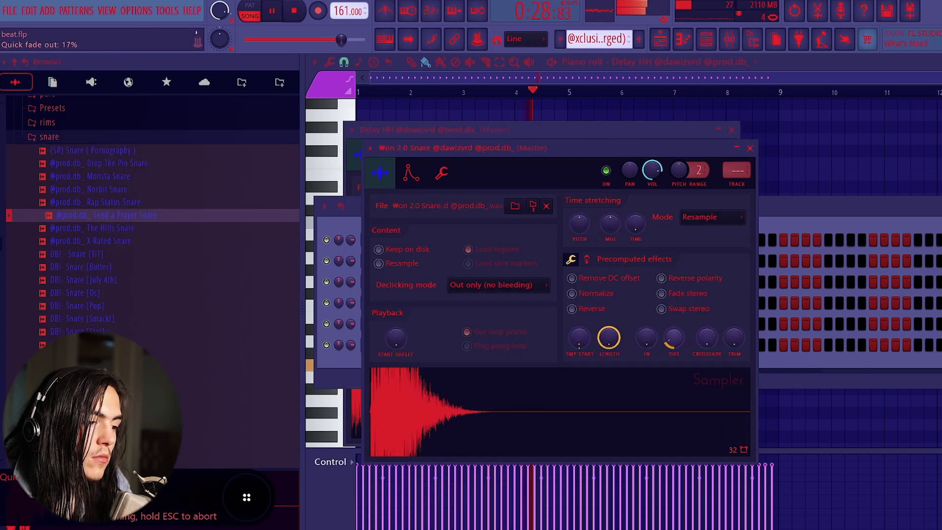
- Open the Won 2.0 Snare channel in the piano roll and erase its notes from bar 5 to bar 8
click(343, 364)
right_click(446, 254)
click(495, 258)
scroll(393, 363, up, 2)
scroll(561, 366, down, 2)
right_click(584, 368)
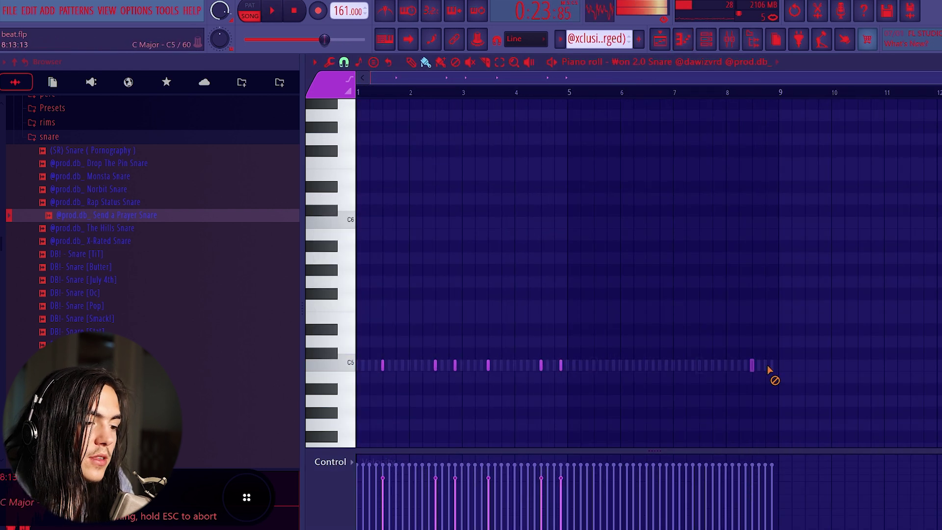
key(ctrl+a)
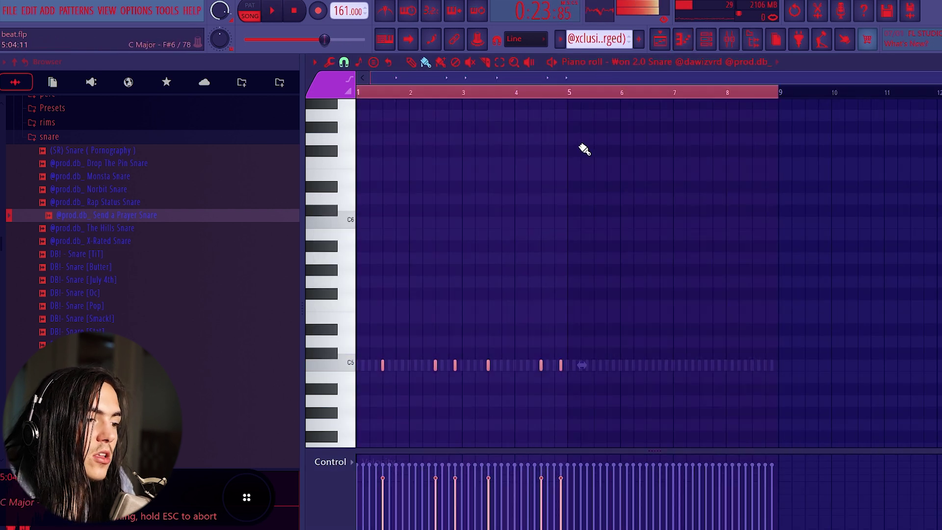
drag(569, 98, 358, 171)
key(ctrl+b)
key(ctrl+z)
- Set the piano roll snap to Step and duplicate the snare notes of bars 1 to 4 into bars 5 to 8
click(343, 62)
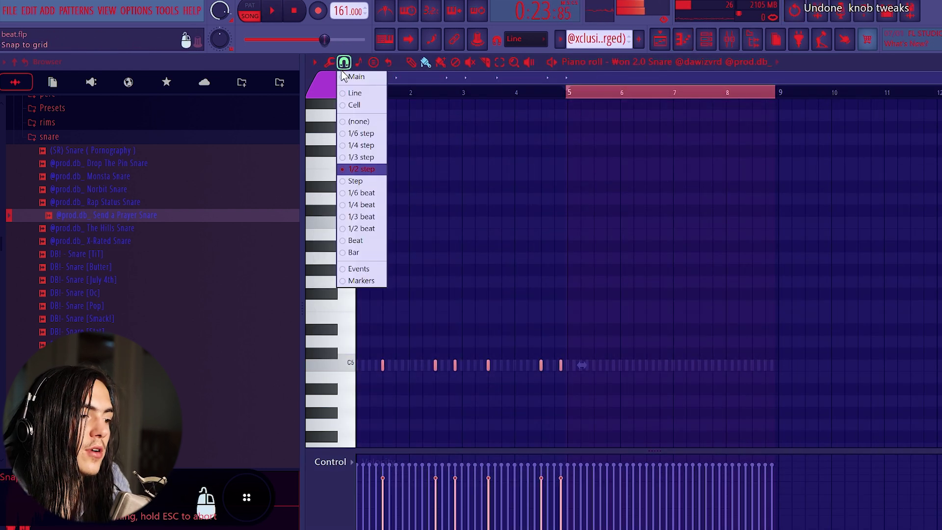
click(378, 181)
key(space)
drag(569, 97, 358, 162)
key(ctrl+b)
click(582, 211)
right_click(578, 213)
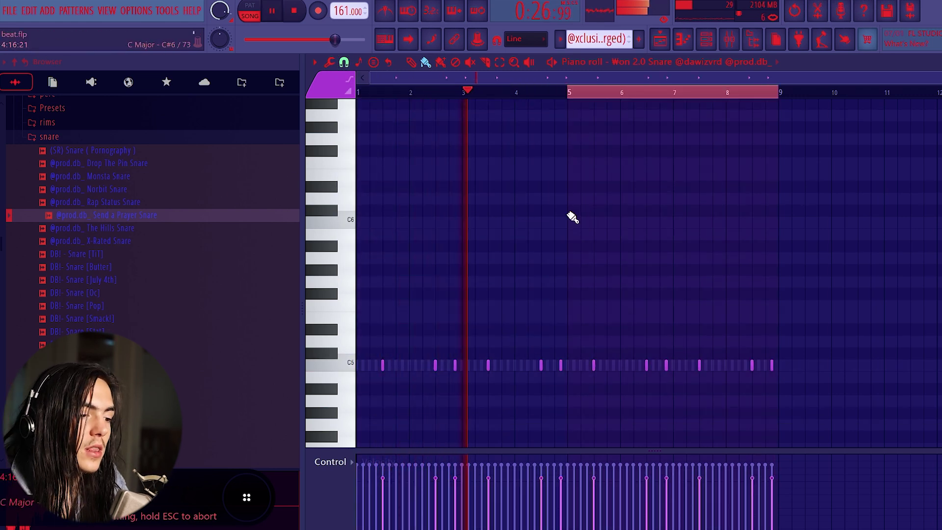
key(ctrl+a)
key(space)
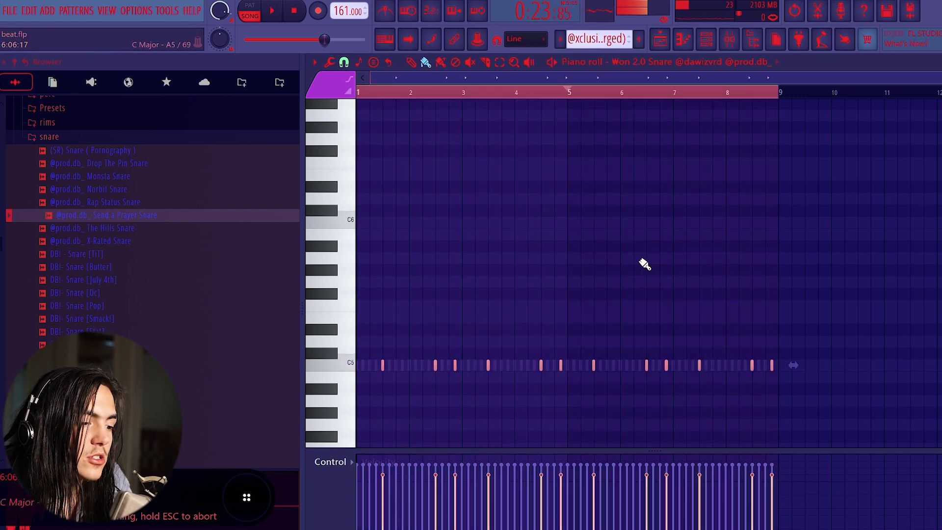
- Open the BoUnCe!! 2.0 808 in the piano roll and lay out four short D5 notes across bars 1 and 2
click(672, 62)
click(679, 318)
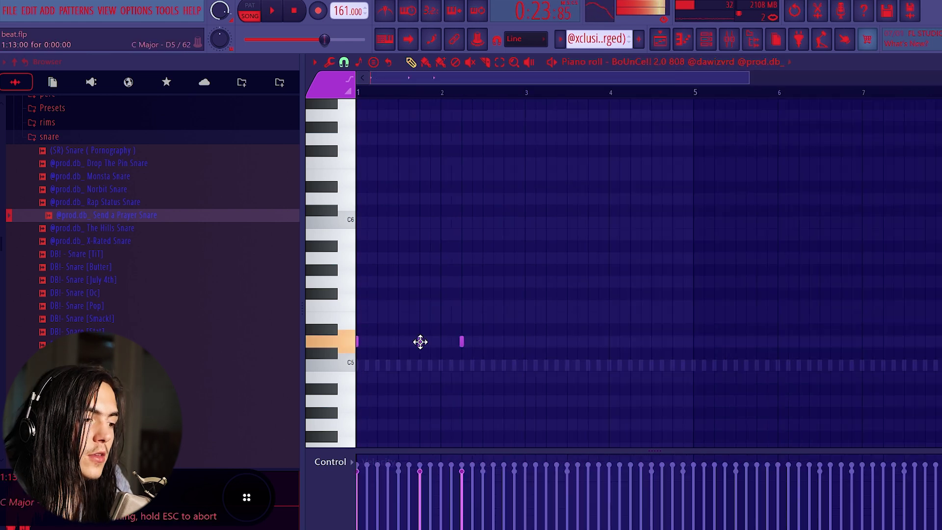
right_click(488, 307)
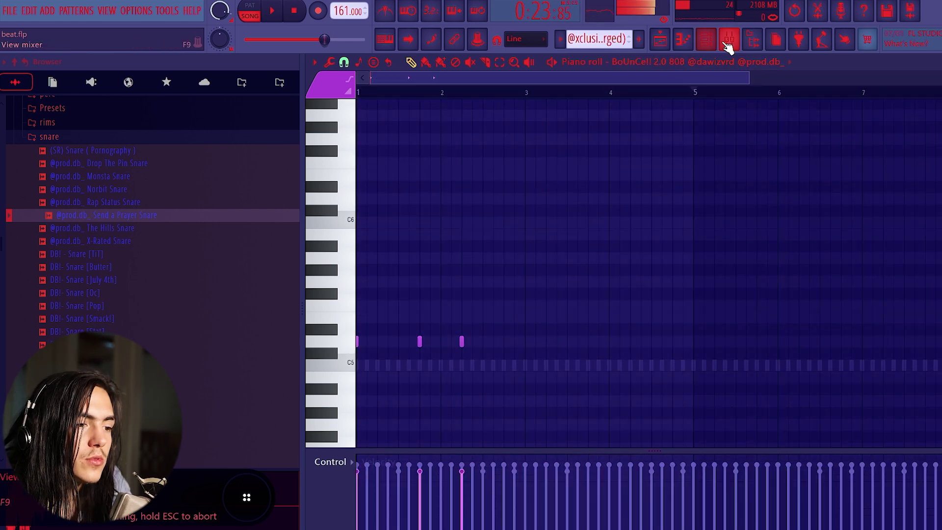
scroll(722, 176, down, 2)
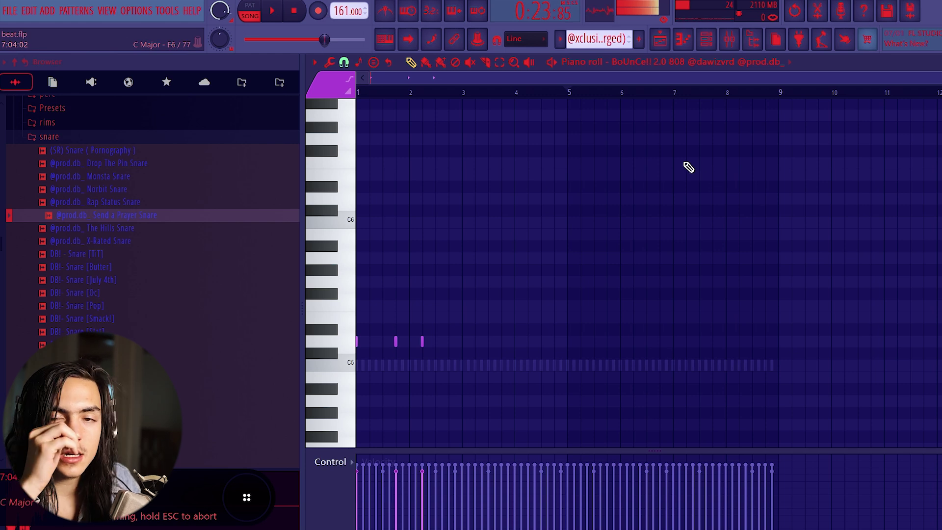
click(505, 281)
right_click(504, 281)
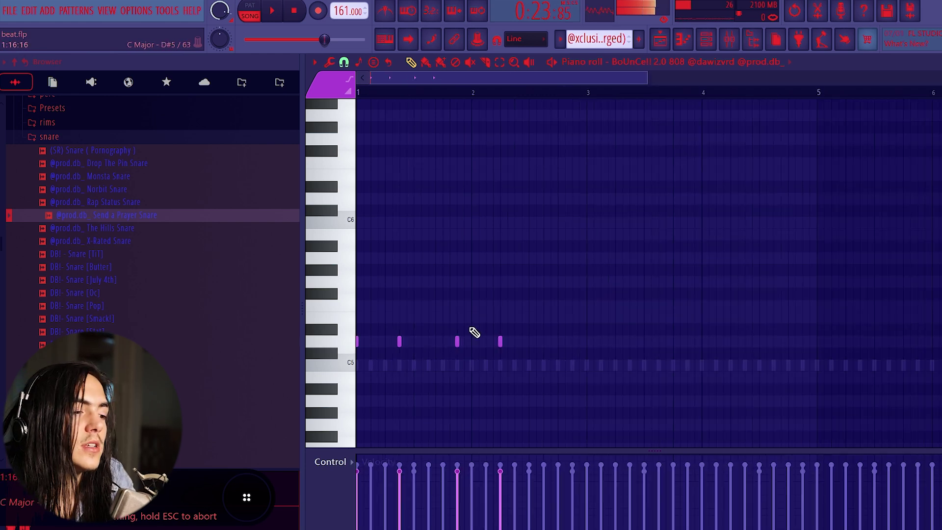
scroll(437, 340, down, 1)
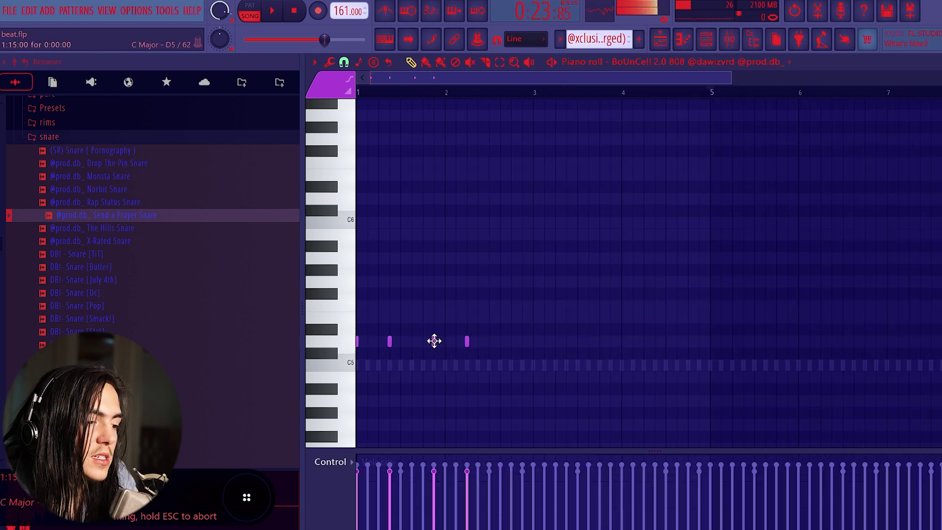
- Try the third 808 note two steps earlier in bar 1 and compare both versions in playback
drag(434, 341, 428, 341)
right_click(434, 341)
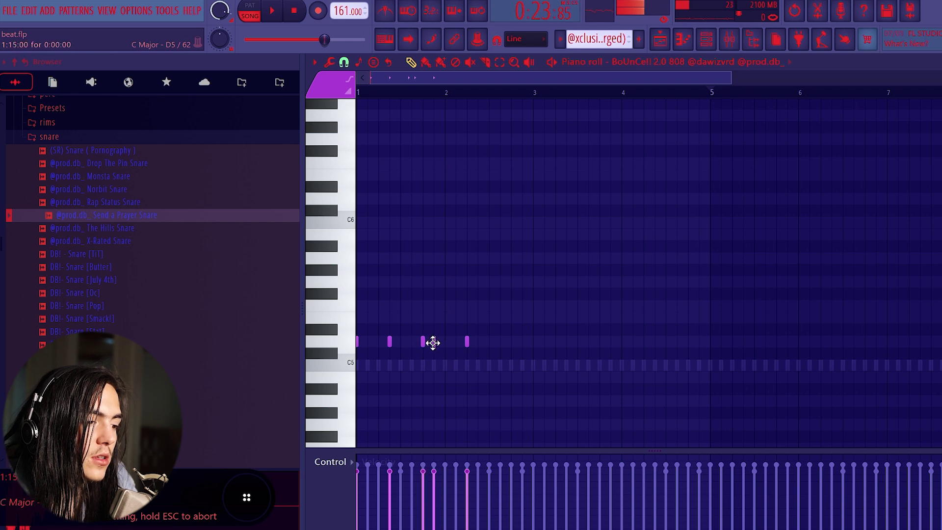
scroll(434, 343, up, 1)
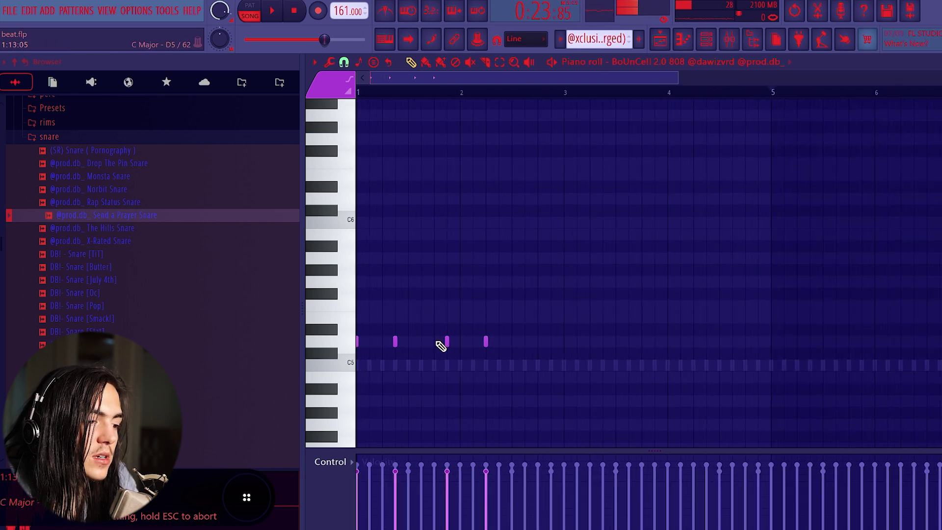
right_click(447, 341)
key(space)
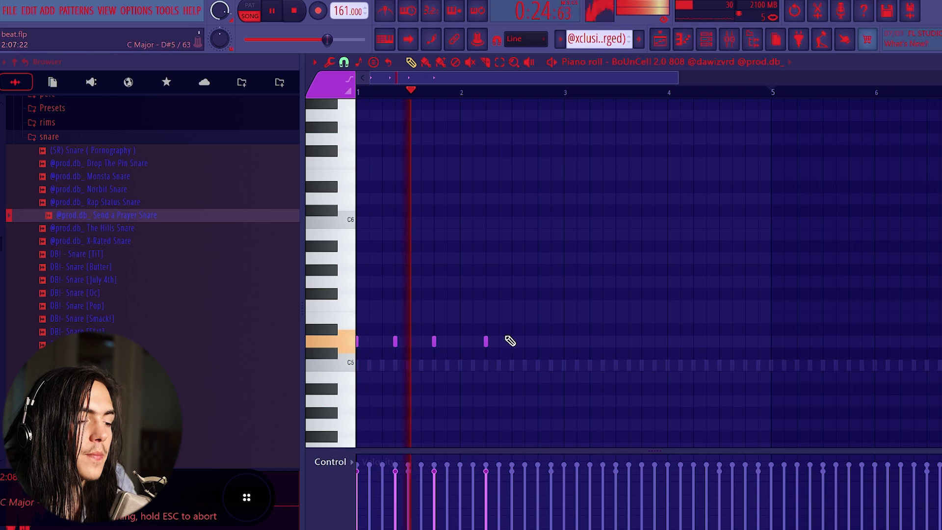
key(space)
key(ctrl+z)
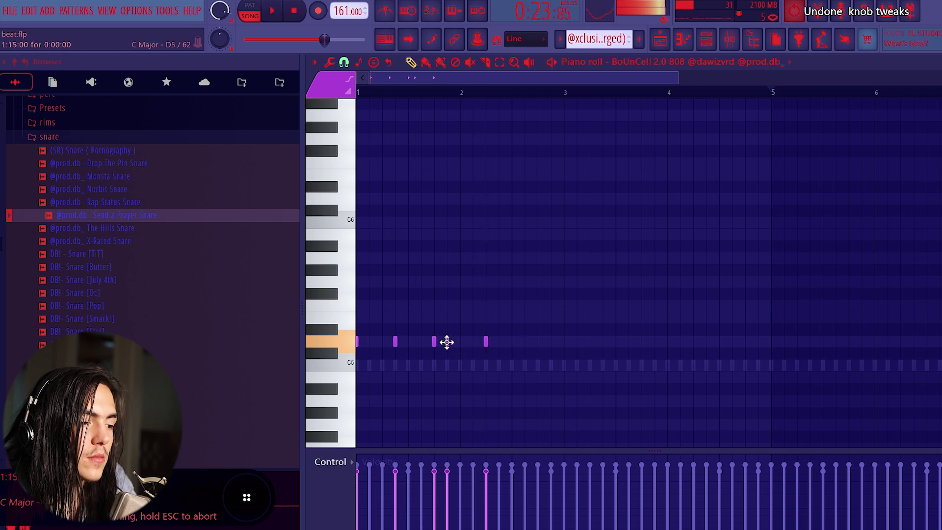
key(space)
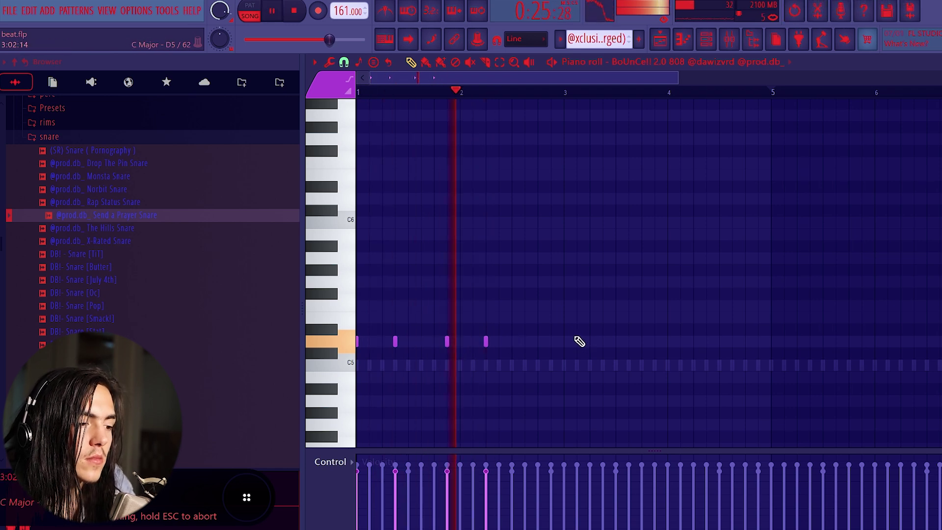
key(space)
- Duplicate the four D5 808 notes into bars 3 and 4 and play the result
key(ctrl+b)
scroll(578, 287, down, 1)
key(space)
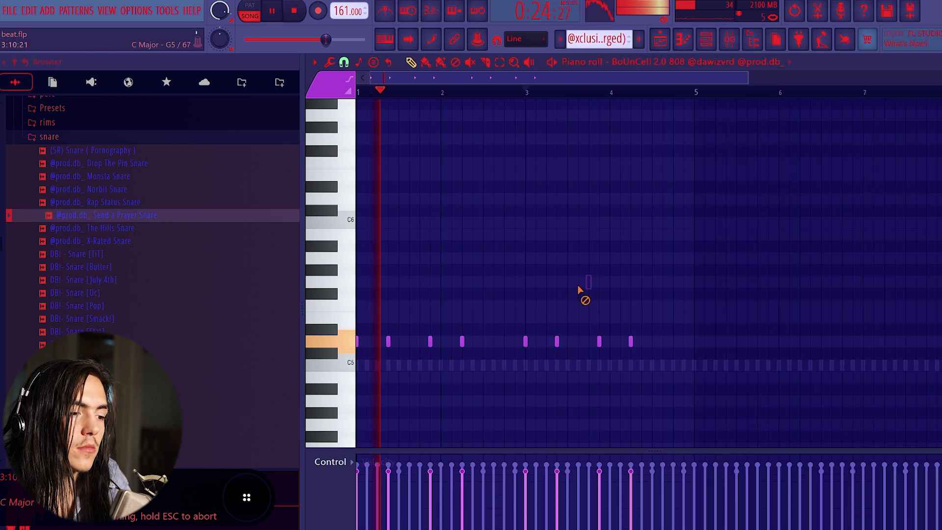
- Transpose the 808 notes in bars 3 and 4 down five semitones to A4
drag(507, 323, 661, 359)
key(shift+Down)
key(shift+Down)
key(shift+Down)
key(shift+Down)
key(shift+Down)
key(ctrl+d)
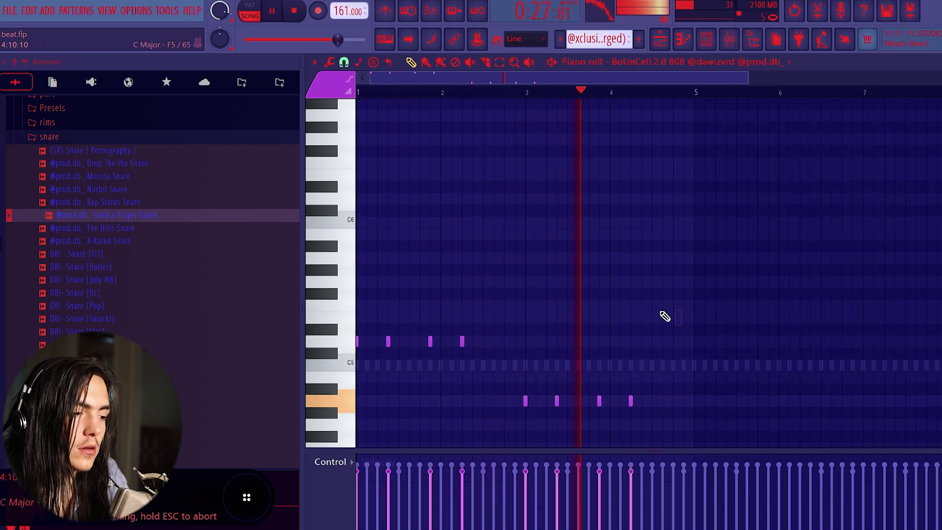
- Add two short A4 notes late in bar 4 and duplicate the 808 pattern of bars 1 to 4 into bars 5 to 8
click(663, 401)
click(673, 401)
key(ctrl+a)
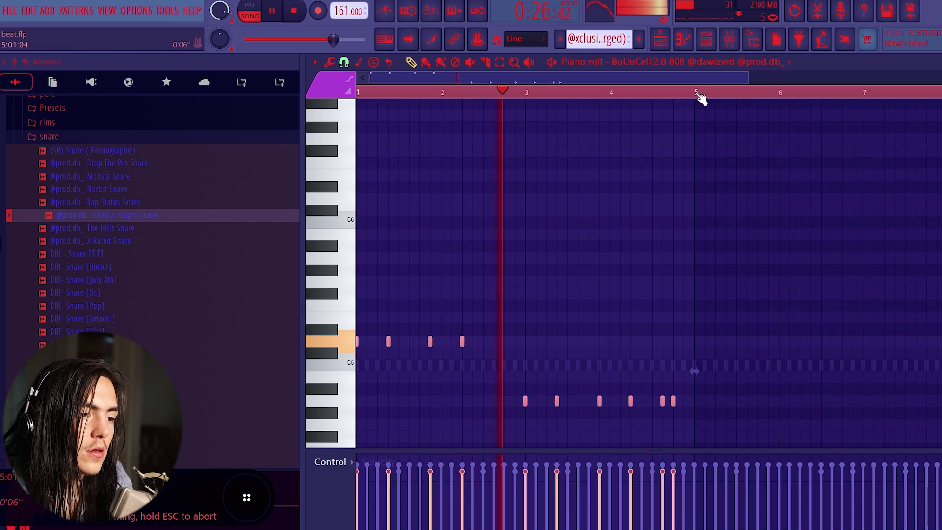
drag(698, 96, 206, 190)
key(ctrl+b)
key(ctrl+d)
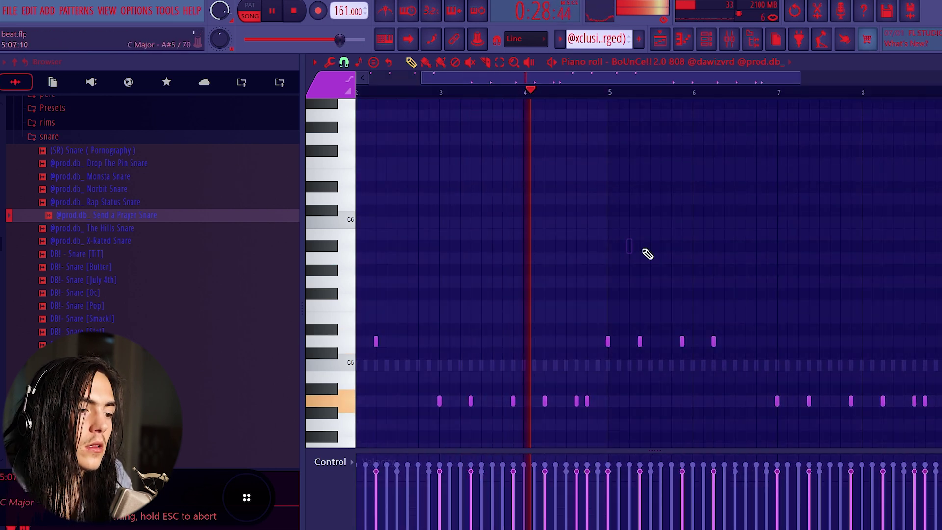
key(space)
scroll(467, 323, down, 3)
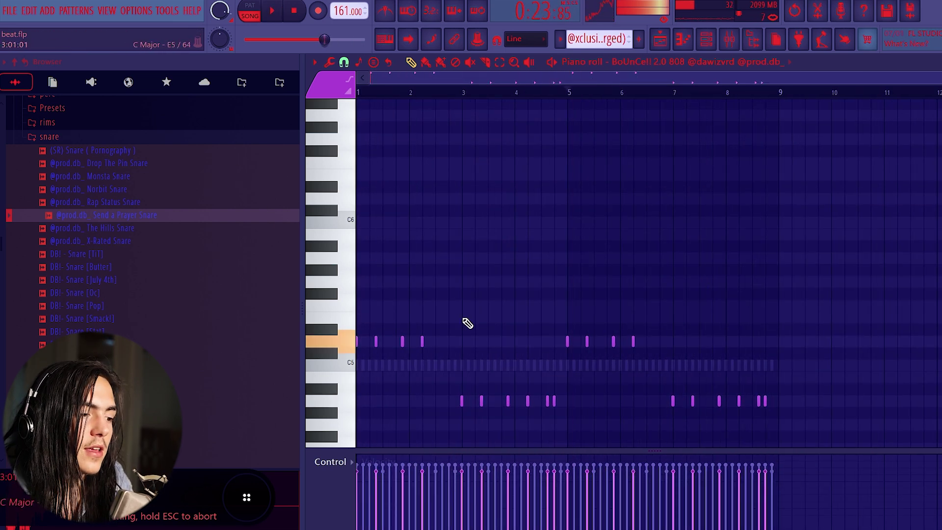
drag(454, 381, 794, 430)
ctrl+click(686, 378)
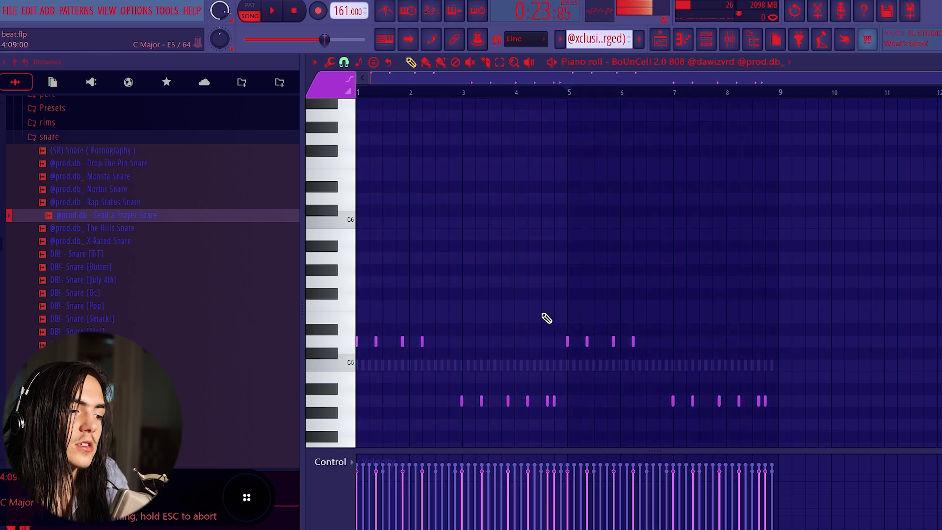
click(647, 294)
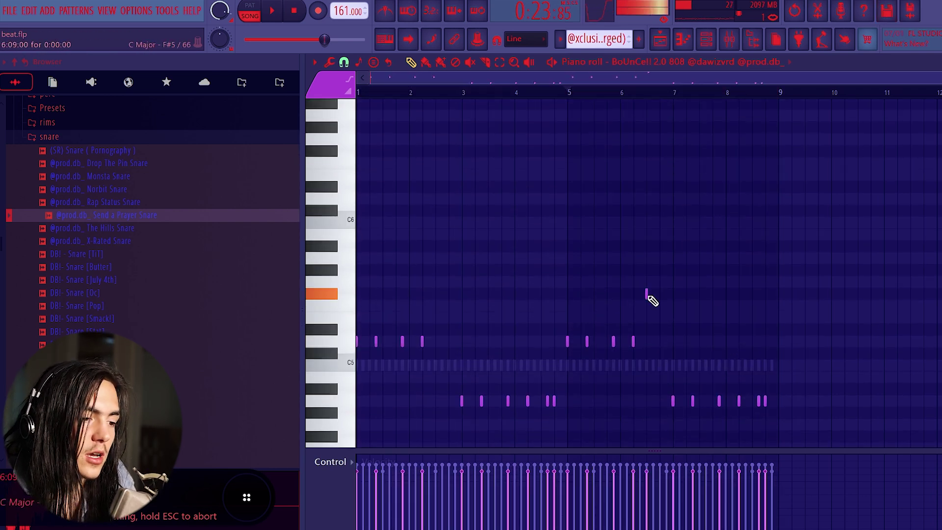
click(652, 295)
right_click(652, 294)
- Transpose all the 808 notes up two semitones
scroll(346, 374, up, 2)
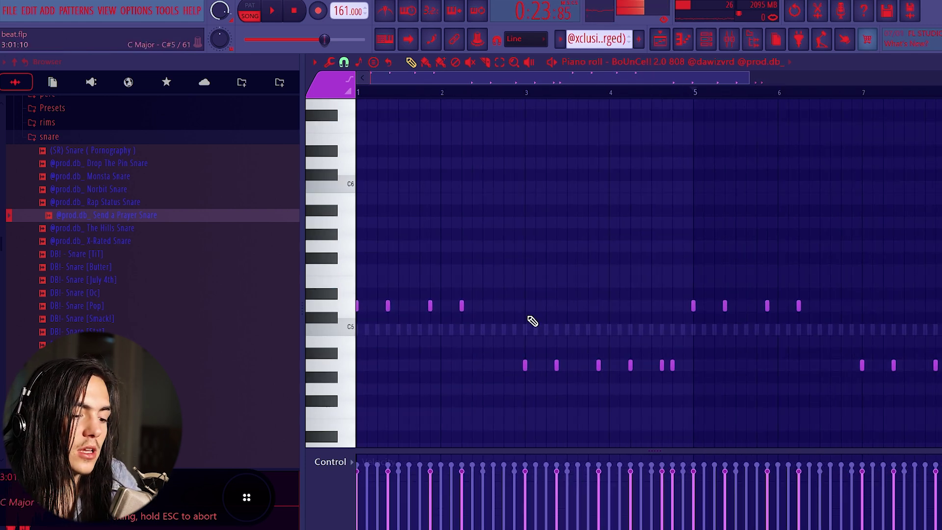
key(shift+Up)
key(shift+Up)
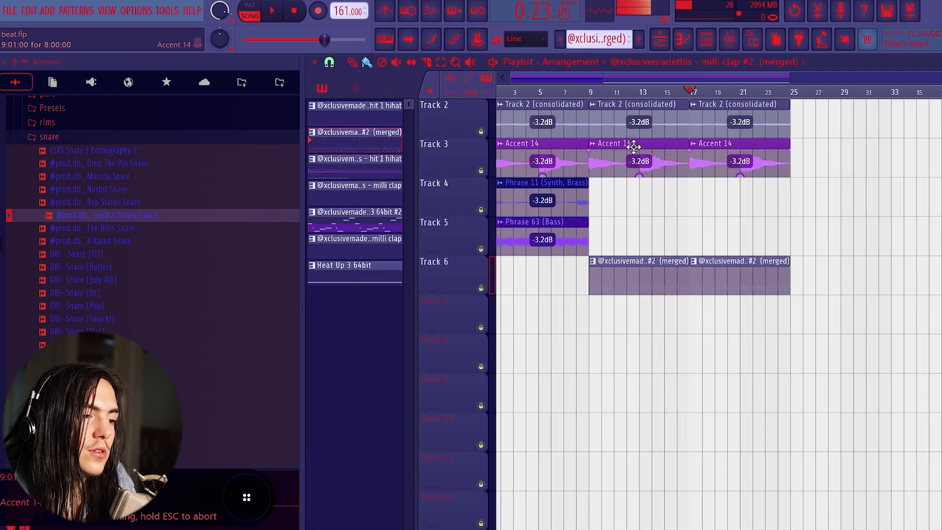
- Set the pitch shift of the Track 1, Track 2, Accent 14 and Phrase 63 (Bass) audio clips to +200 cents and play them
double_click(672, 131)
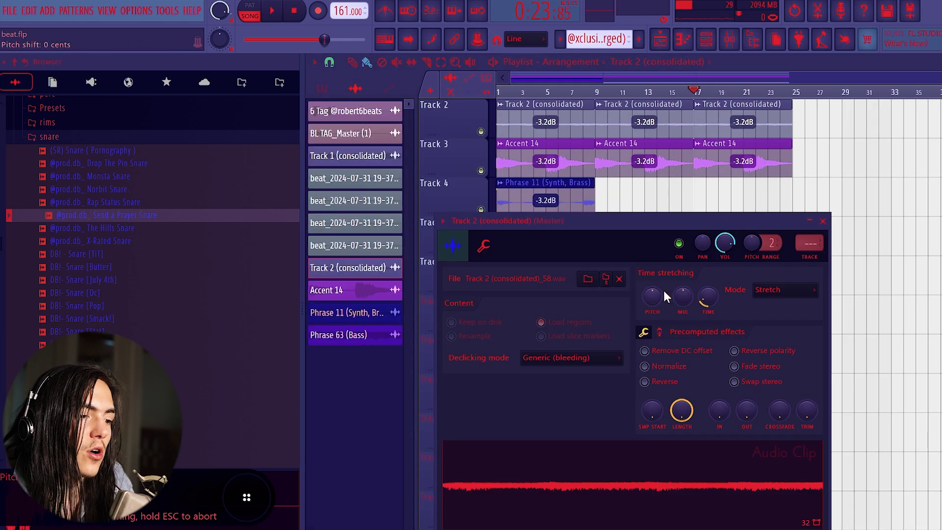
double_click(734, 150)
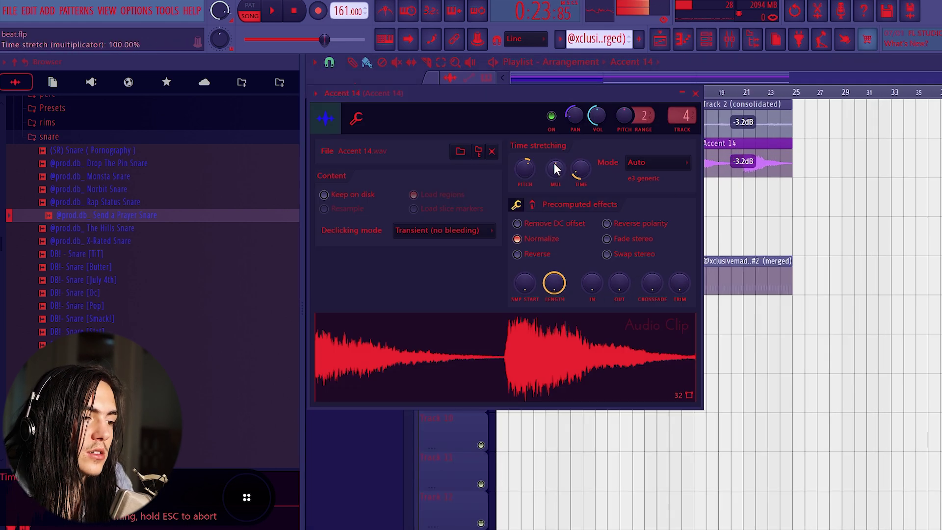
right_click(759, 254)
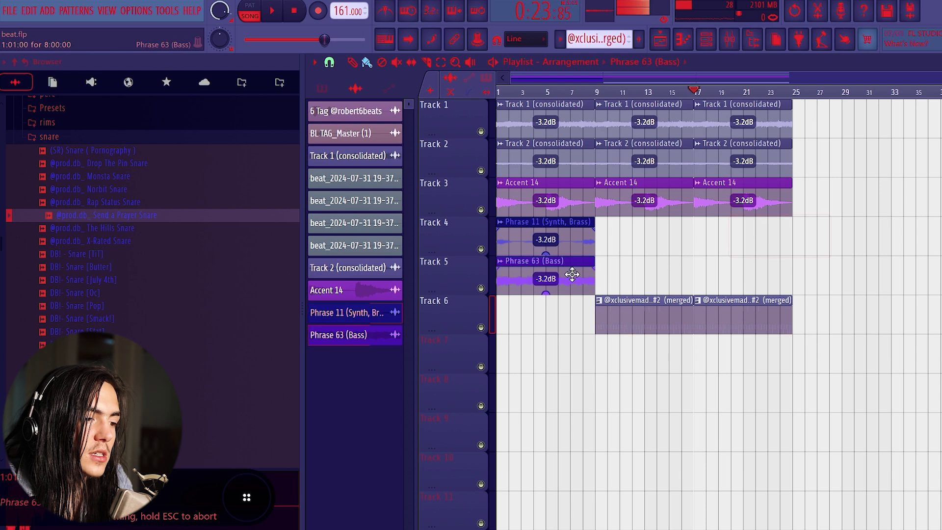
double_click(572, 276)
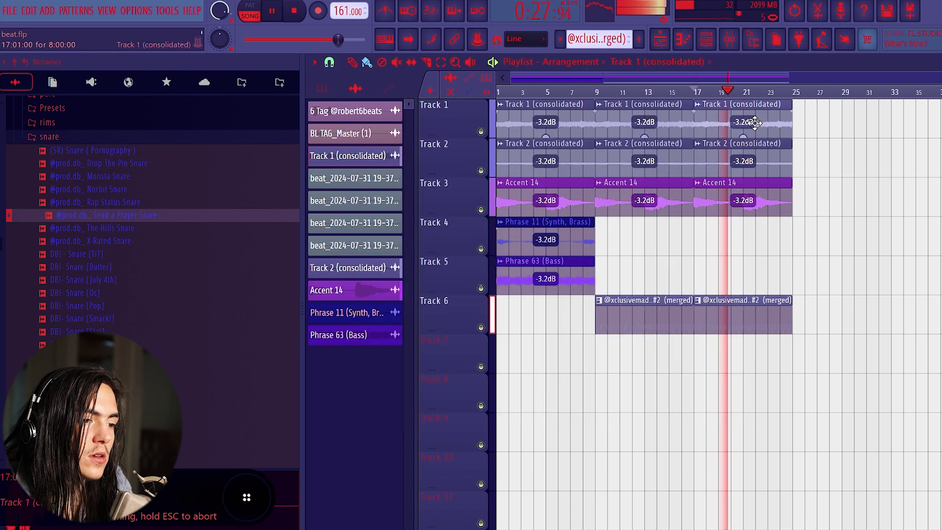
double_click(754, 122)
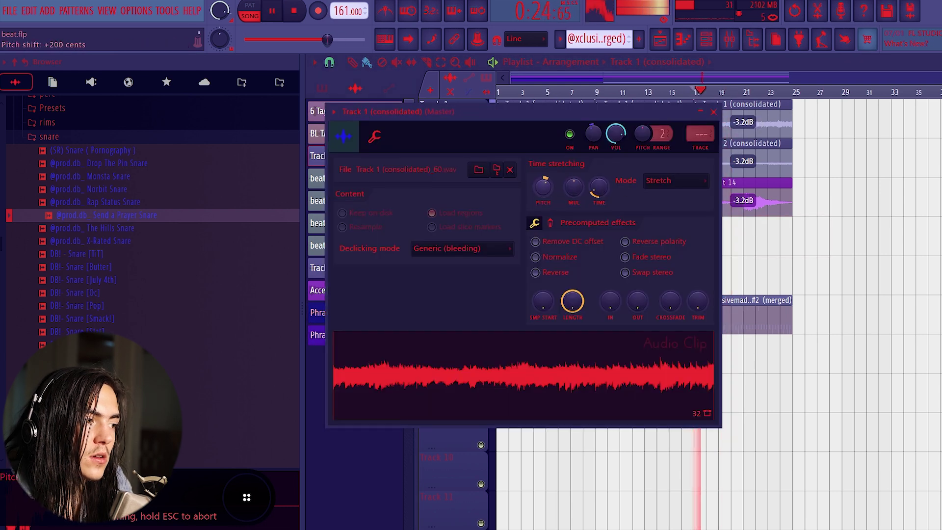
key(Escape)
double_click(720, 167)
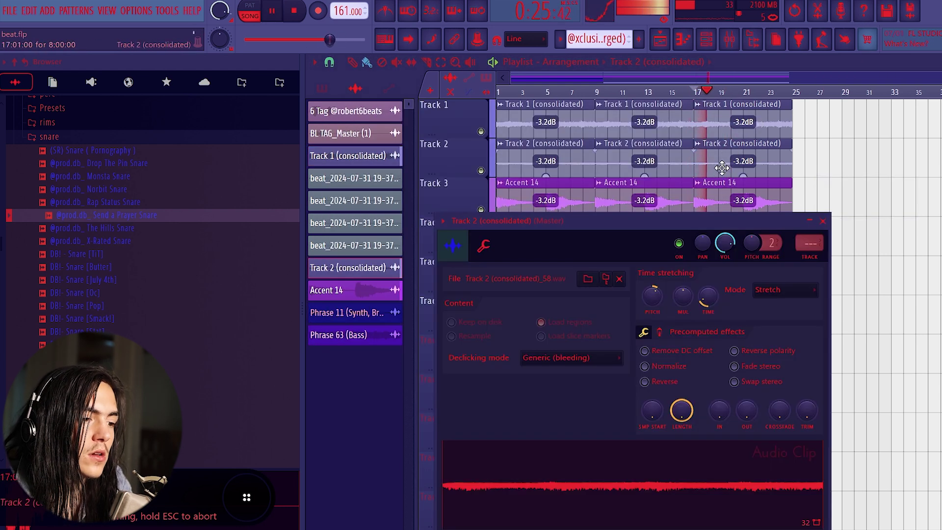
key(Escape)
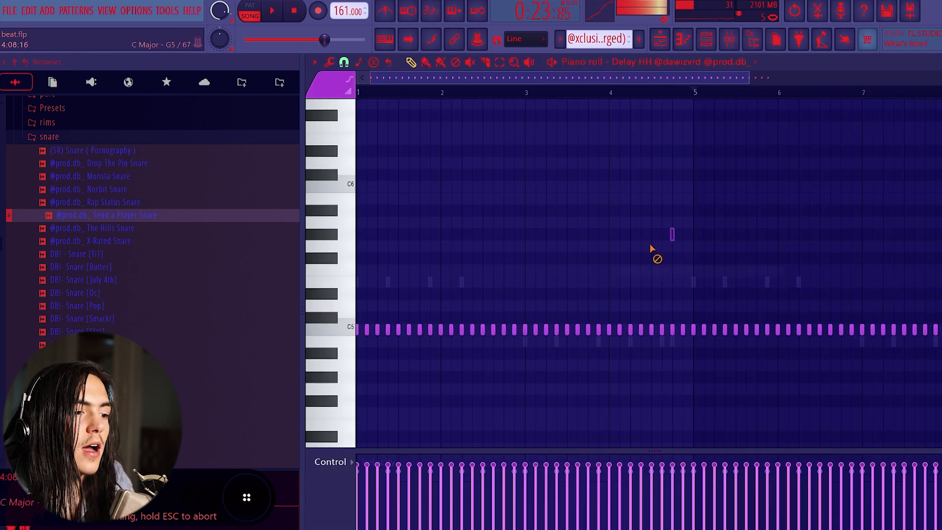
- Set the Delay HH piano roll's snap to 1/3 step and paint F5 rolls in bar 1 plus a C5 roll opening bar 2
click(345, 62)
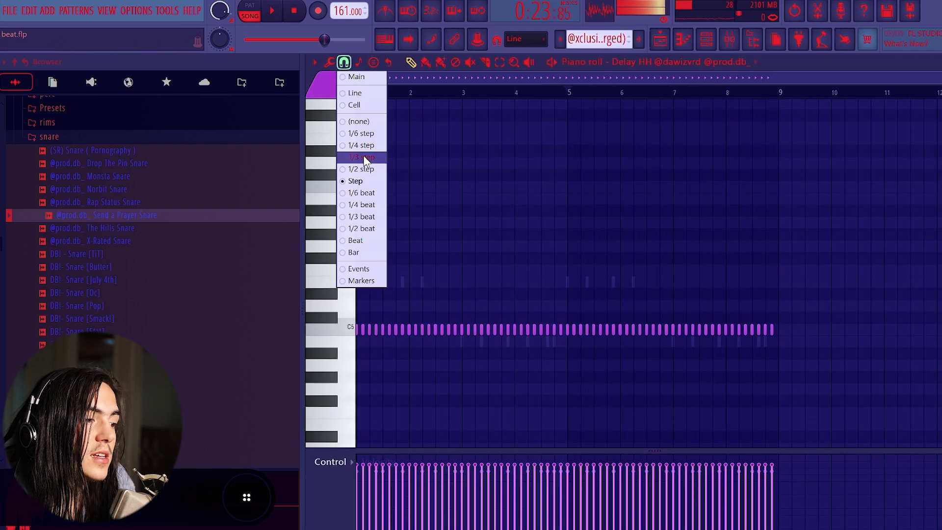
click(364, 158)
key(b)
scroll(407, 294, up, 3)
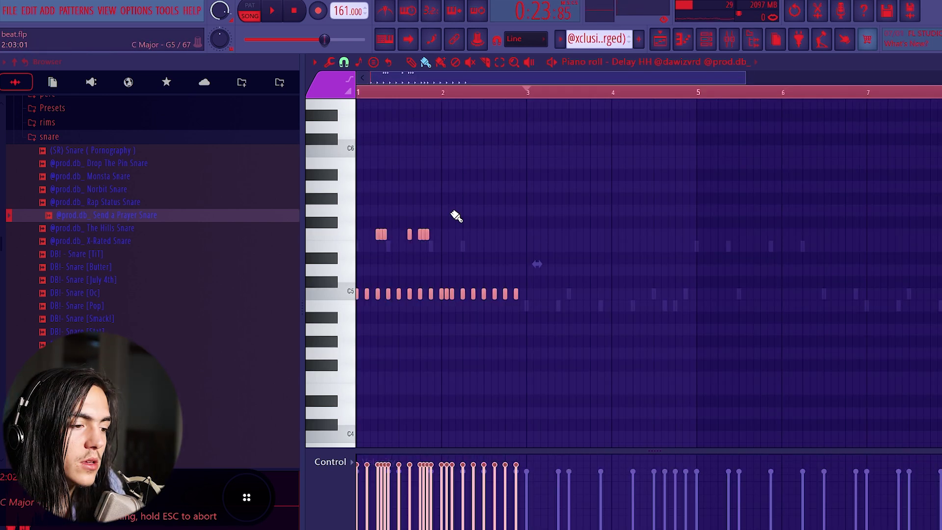
- Duplicate the hi-hat notes of bars 1 and 2 into bars 3 and 4
scroll(481, 253, down, 3)
drag(455, 206, 356, 324)
drag(464, 89, 36, 160)
scroll(464, 143, up, 3)
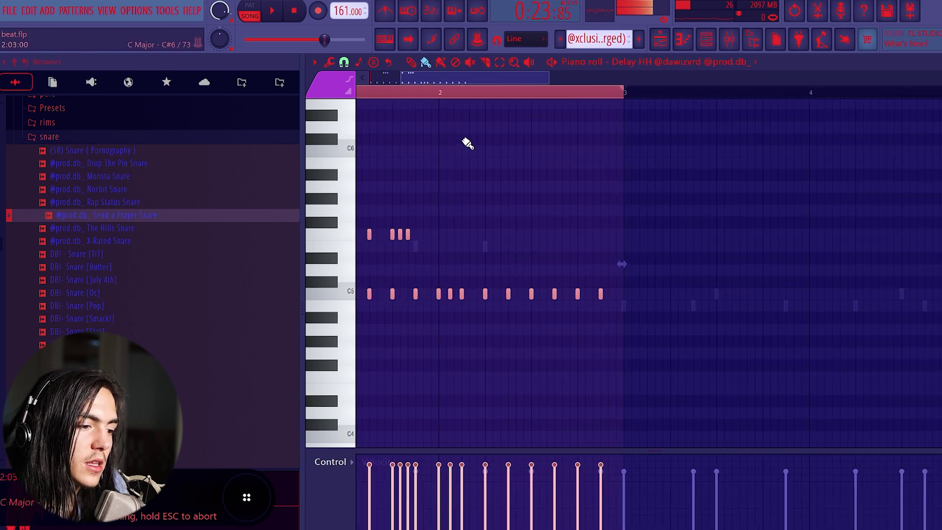
key(ctrl+b)
scroll(518, 198, up, 3)
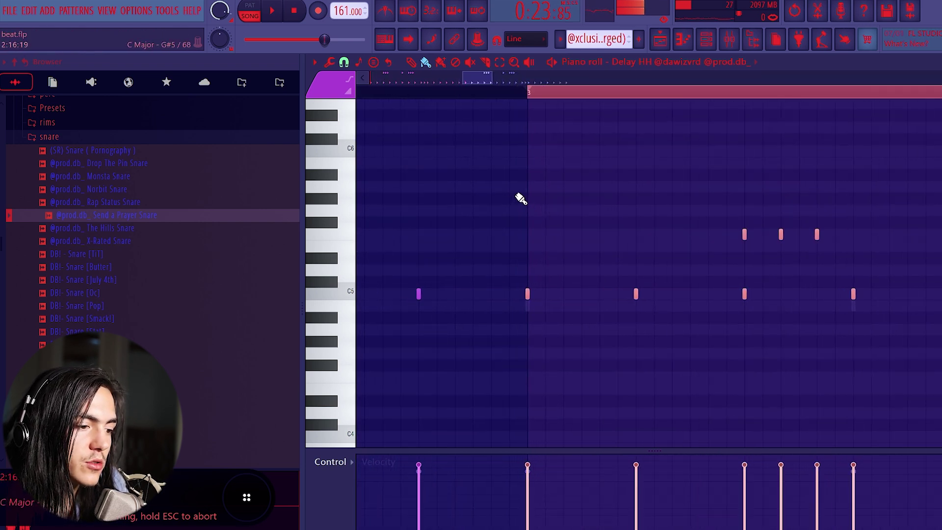
key(ctrl+d)
scroll(530, 194, down, 5)
click(577, 190)
scroll(575, 188, down, 1)
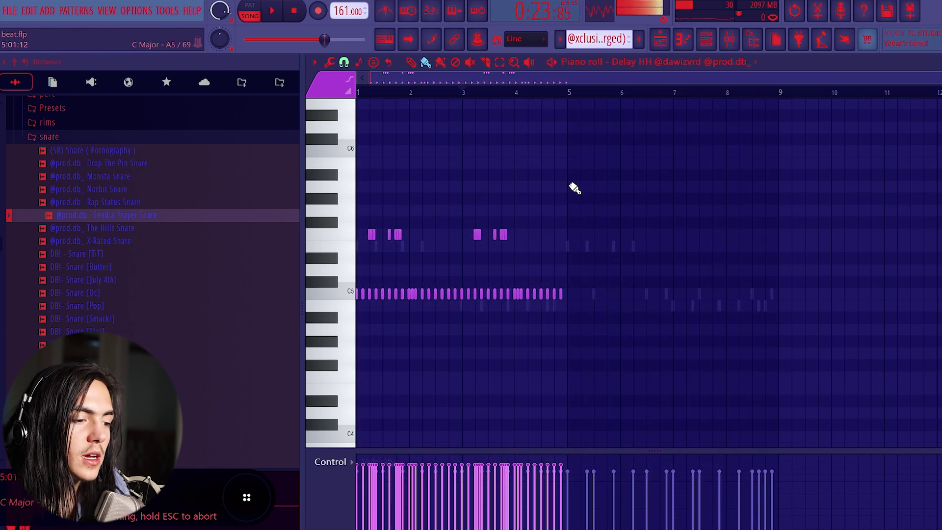
- Replace the F5 hi-hat rolls with a fast C5 roll in bar 1 and play the pattern
drag(465, 193, 780, 296)
key(ctrl+a)
key(ctrl+d)
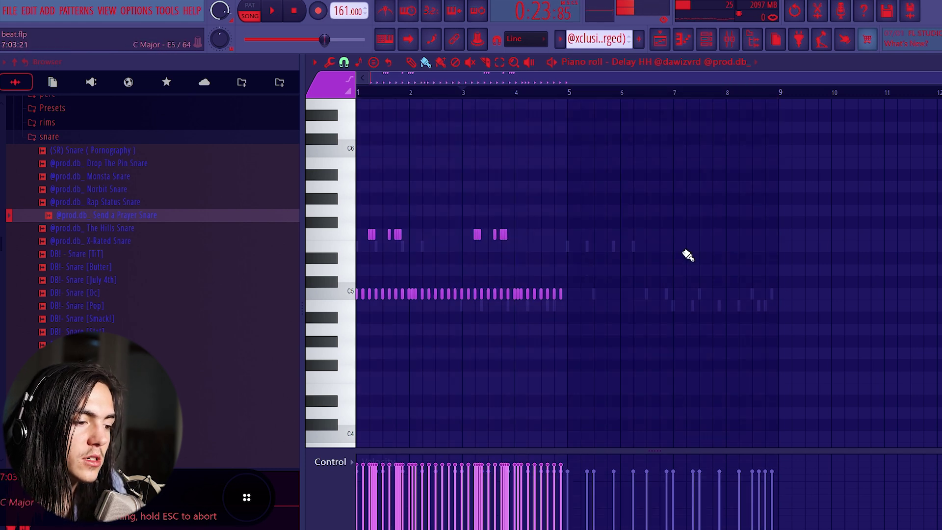
scroll(414, 294, up, 5)
drag(414, 294, 431, 294)
key(space)
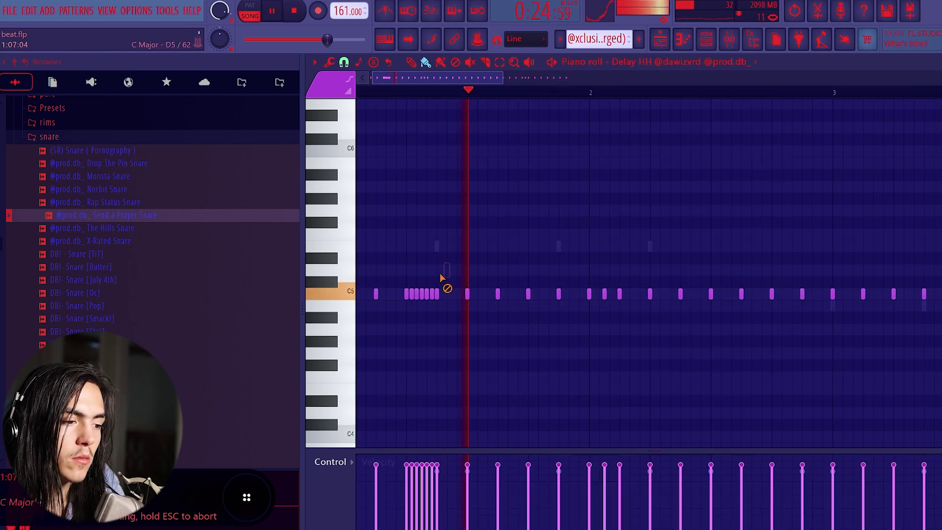
- Add short D#4 hi-hat notes at steps 9 and 15 of bar 2
scroll(461, 292, down, 3)
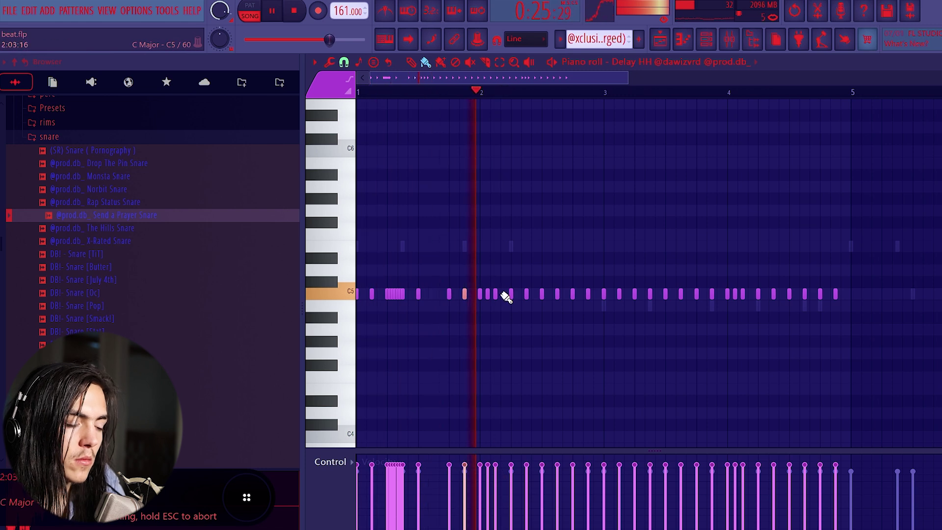
scroll(547, 282, up, 4)
click(575, 377)
right_click(574, 377)
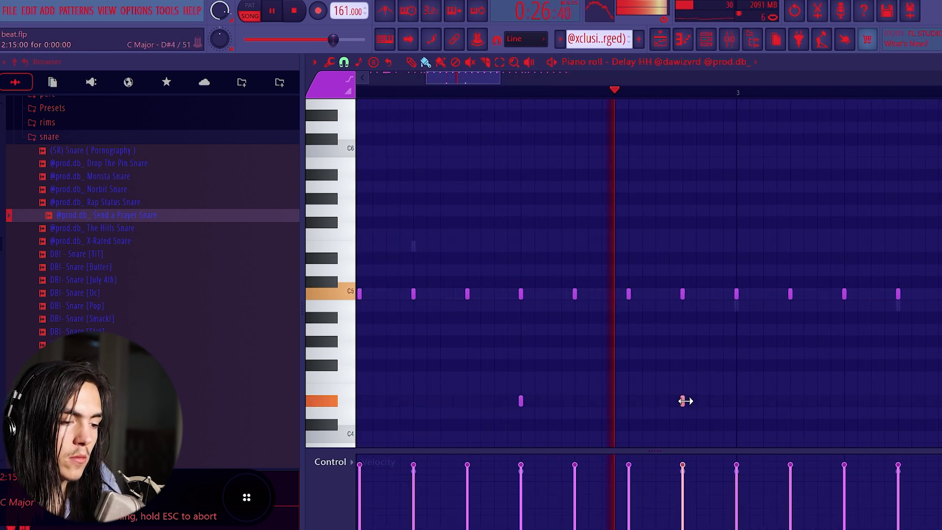
key(ctrl+z)
- Copy the revised hi-hat pattern of bars 1 and 2 into bars 3 and 4
scroll(613, 354, down, 4)
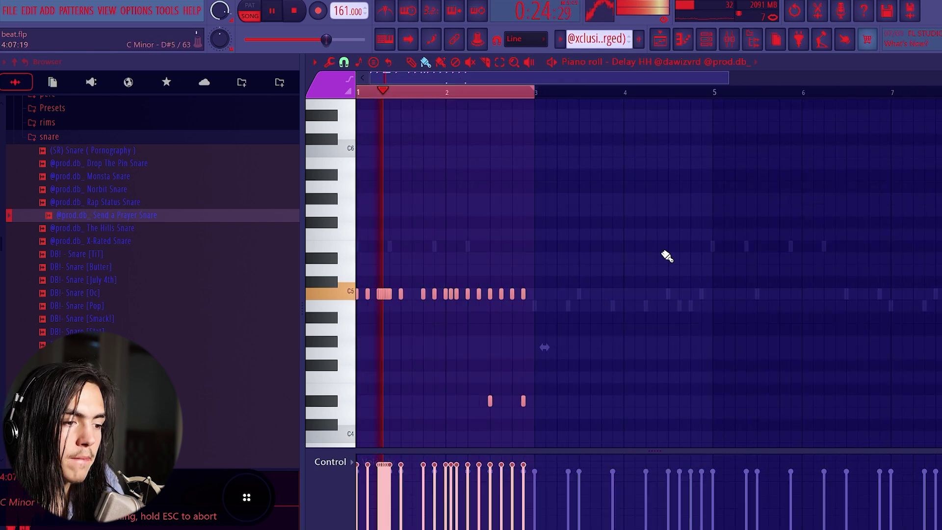
key(ctrl+b)
ctrl+click(628, 245)
- Add an A#5 note and a fast A#5 roll from step 5 to 8 of bar 4, ramping the roll's velocities down
scroll(540, 178, up, 3)
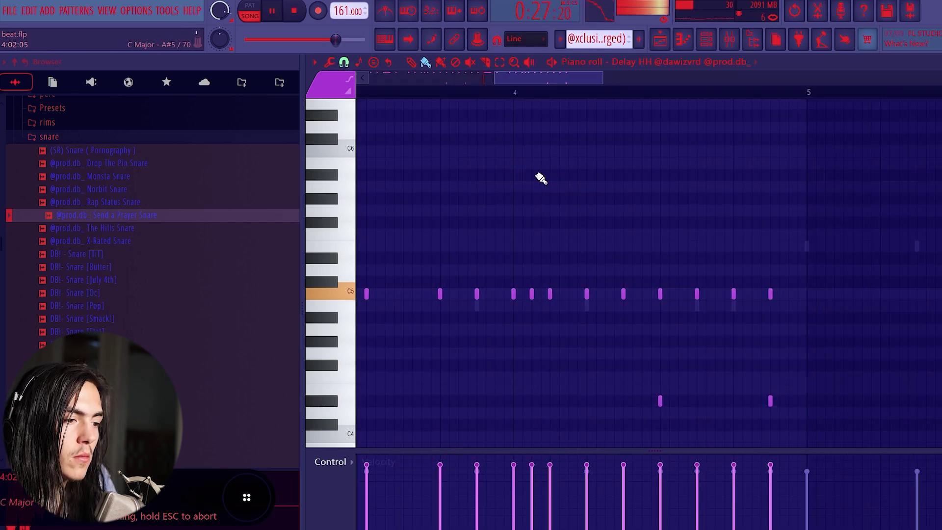
click(549, 174)
drag(583, 174, 663, 182)
right_click(582, 174)
key(space)
key(space)
drag(594, 474, 659, 524)
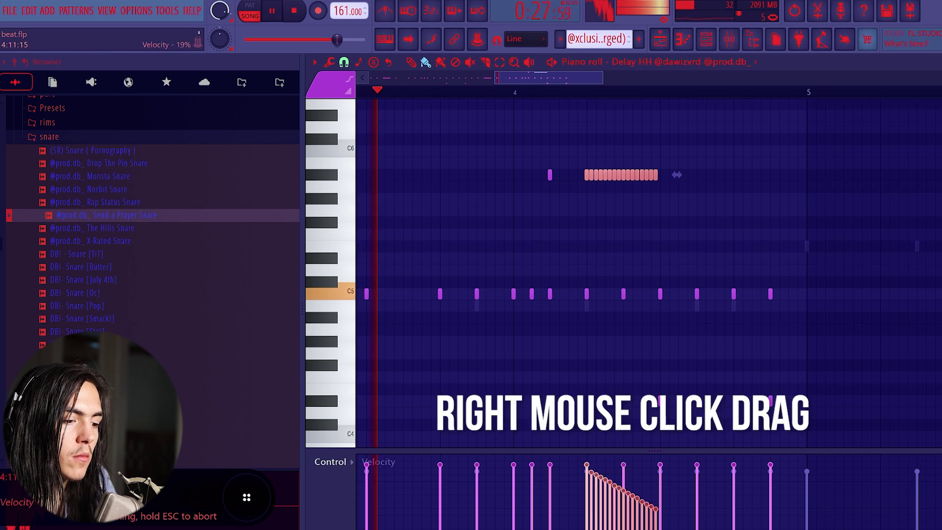
- Set the snap to Step and duplicate the hi-hat pattern of bars 1 to 4 into bars 5 to 8
click(344, 61)
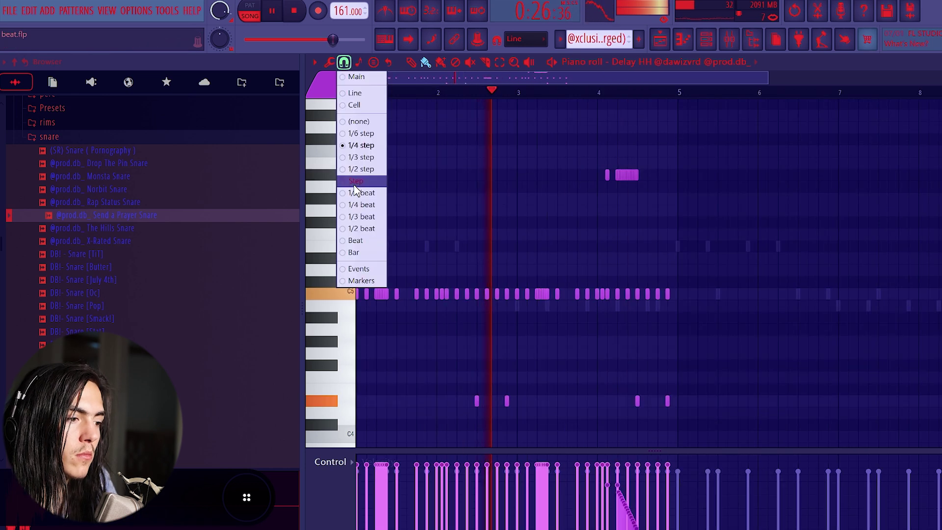
click(354, 186)
key(ctrl+a)
drag(679, 94, 357, 128)
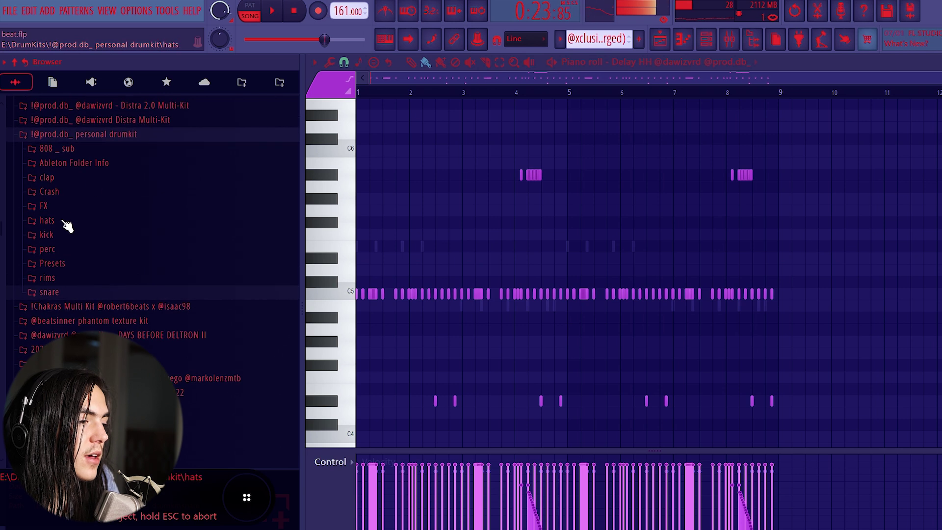
- Load Open Hat [mingo], place C5 notes on the bar 1 and 2 808 rhythm, repeat them in bars 3 and 4, and play
scroll(67, 224, up, 5)
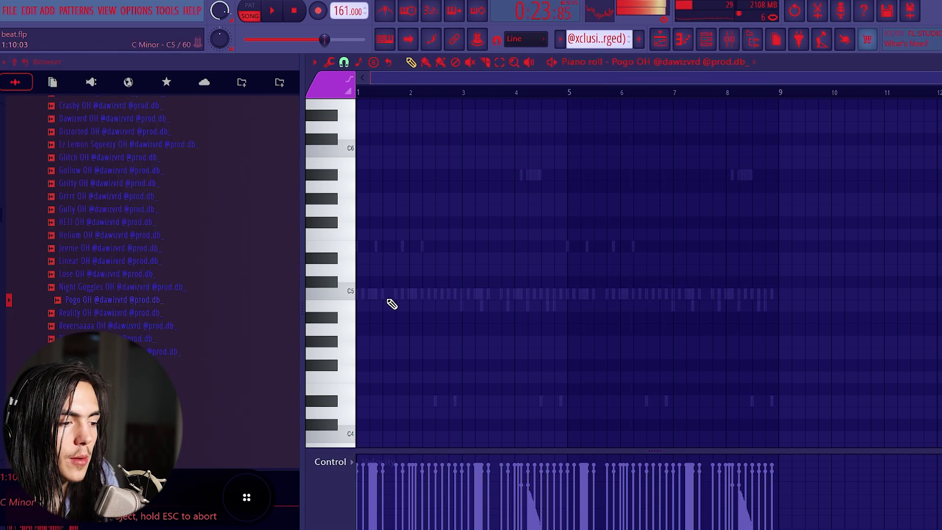
scroll(349, 299, up, 1)
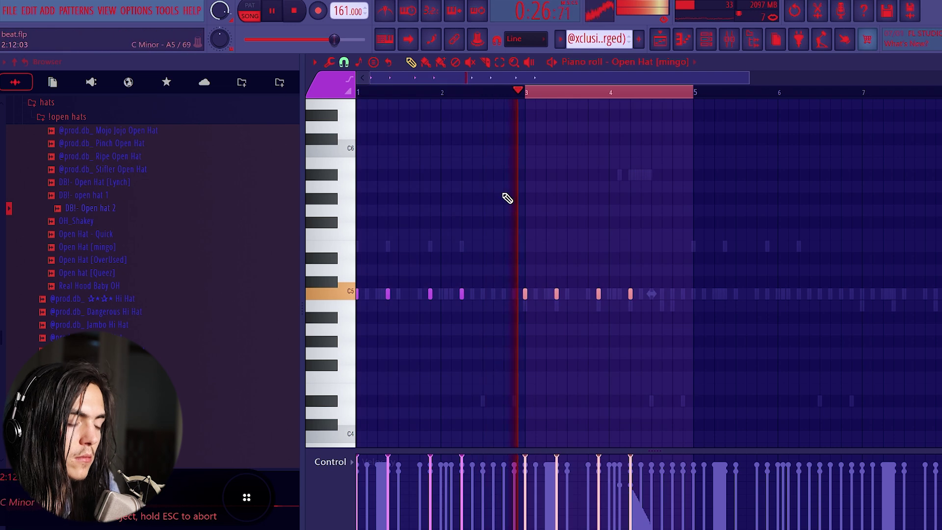
key(space)
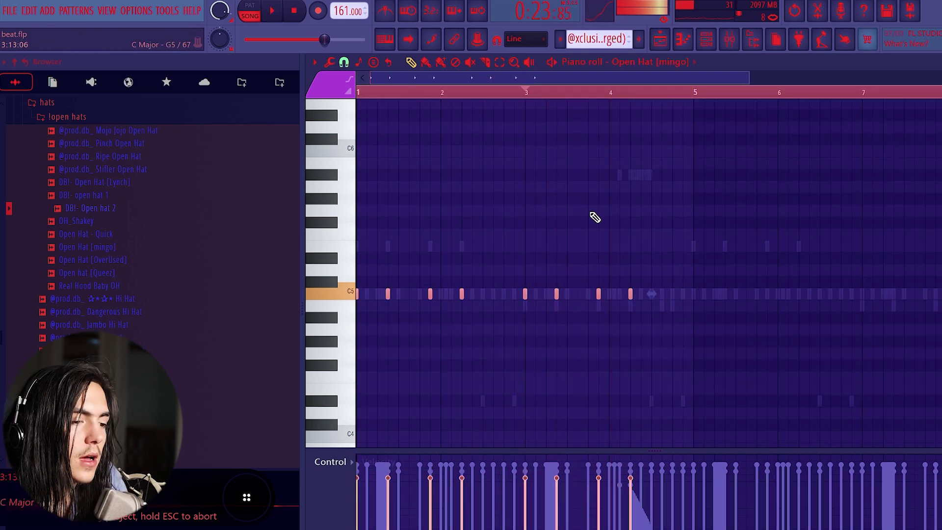
- Duplicate the open hat notes of bars 1 to 4 into bars 5 to 8
key(ctrl+a)
drag(694, 95, 179, 160)
key(ctrl+b)
key(ctrl+d)
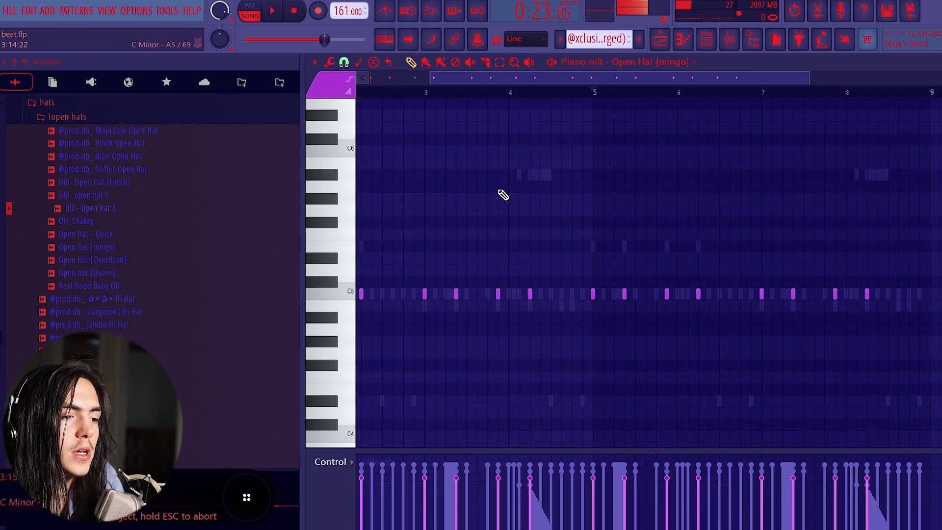
- Delete the open hat notes in bars 3, 4, 7 and 8
scroll(565, 194, down, 2)
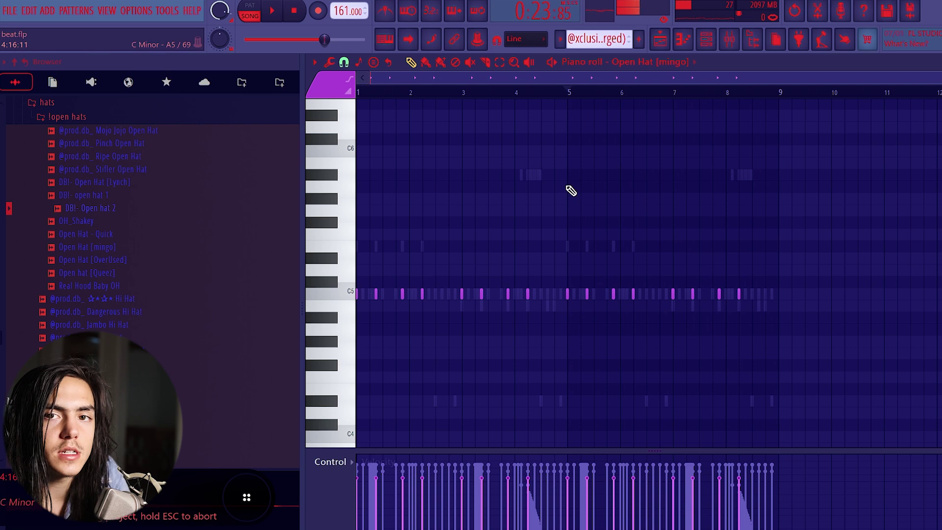
right_click(462, 293)
right_click(481, 295)
right_click(673, 294)
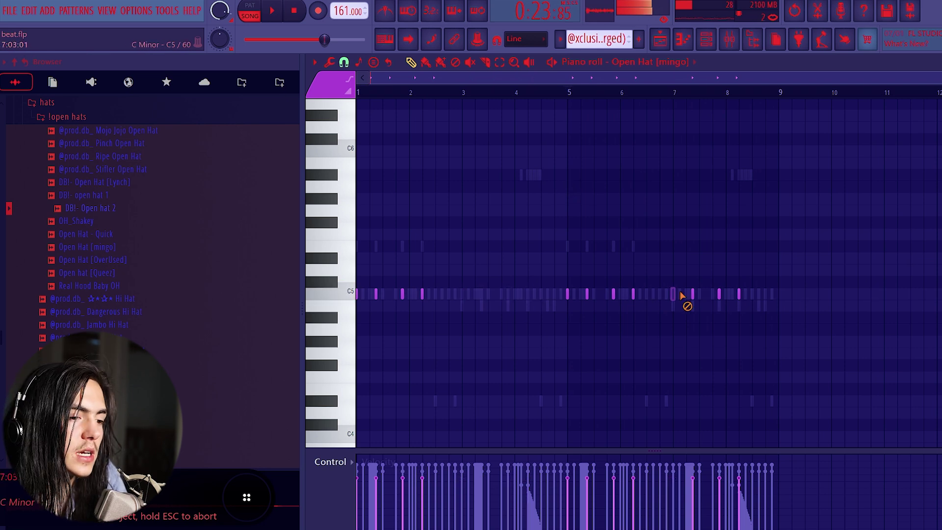
click(436, 259)
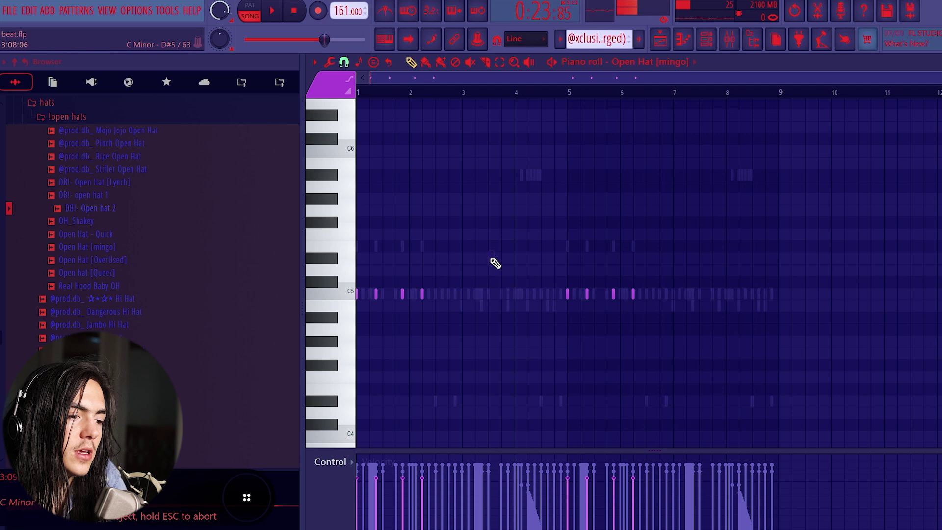
- Load Open Hat [OverUsed] into a new channel and place C5 notes at the end of bar 8 in its piano roll
right_click(135, 261)
click(181, 276)
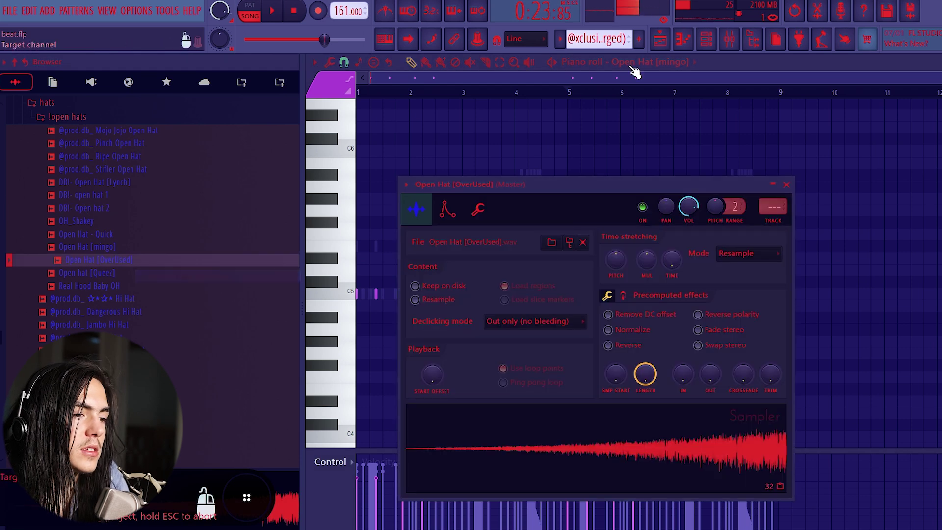
click(631, 66)
click(678, 365)
scroll(721, 325, up, 6)
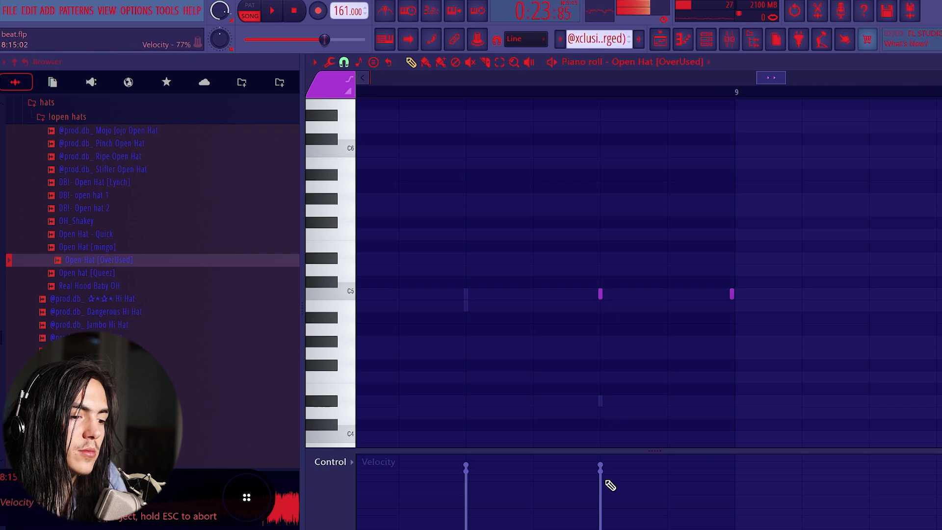
- Nudge the earlier of the two Open Hat [OverUsed] C5 notes before bar 9 slightly later
scroll(682, 309, down, 4)
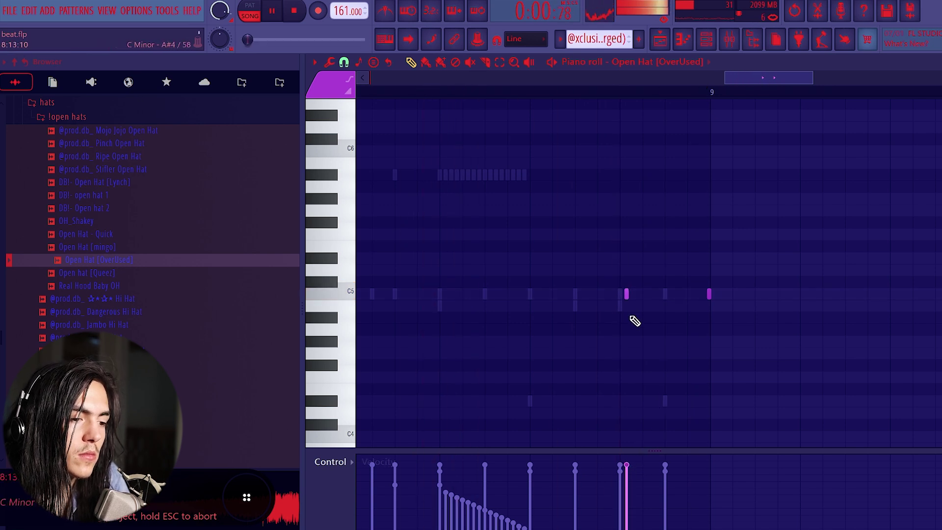
drag(627, 294, 633, 296)
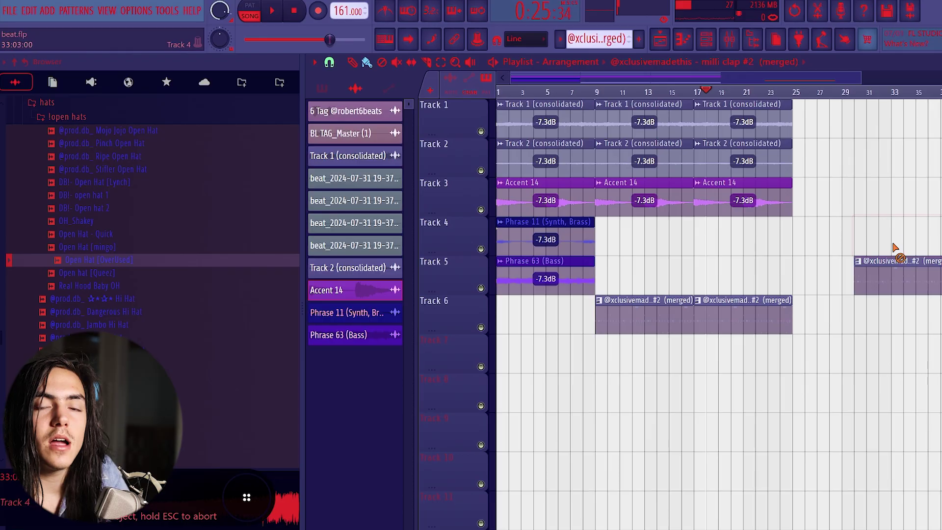
- Duplicate the clips of bars 9 to 24 into bars 25 to 40 and remove the Track 2 clip from bars 1 to 8
drag(893, 248, 909, 262)
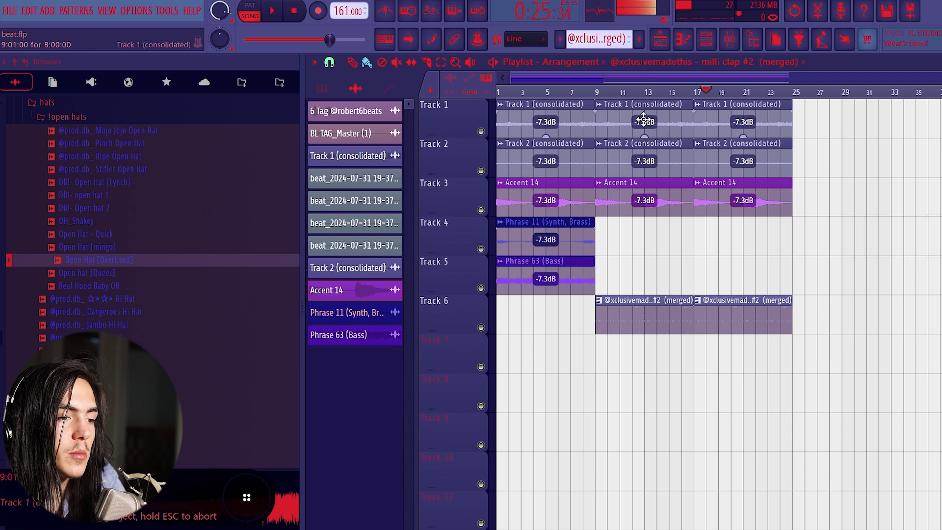
drag(643, 120, 757, 305)
key(ctrl+b)
ctrl+click(864, 361)
scroll(864, 361, down, 3)
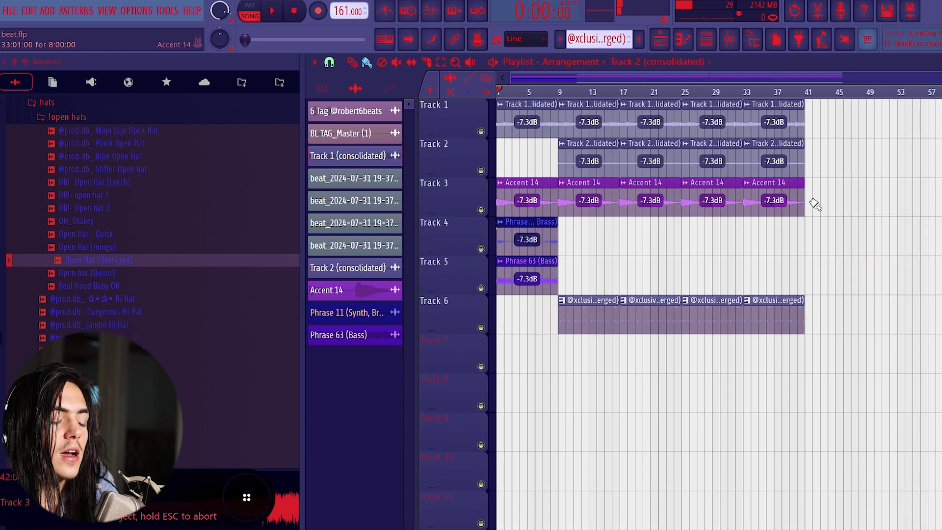
scroll(631, 133, up, 1)
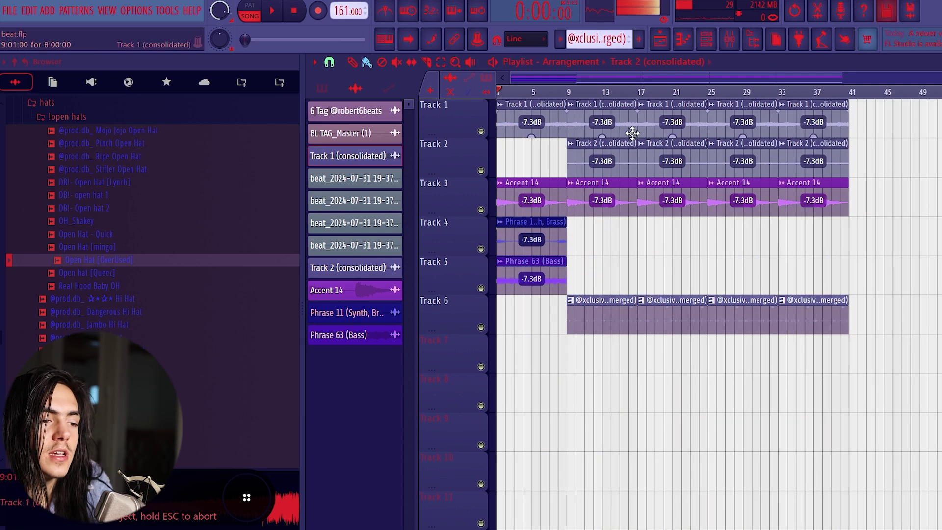
key(ctrl+d)
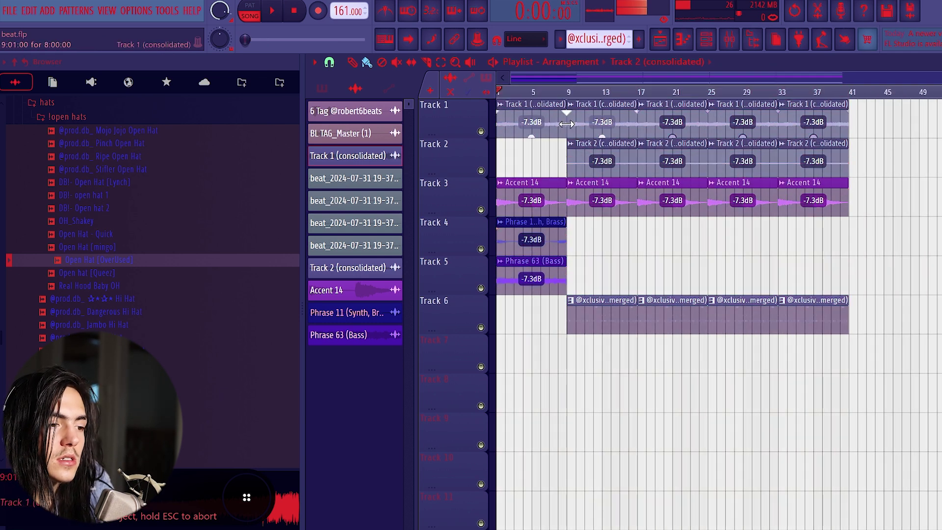
- Play the arrangement and delete the Accent 14 and Track 2 clips in bars 25 to 32
key(space)
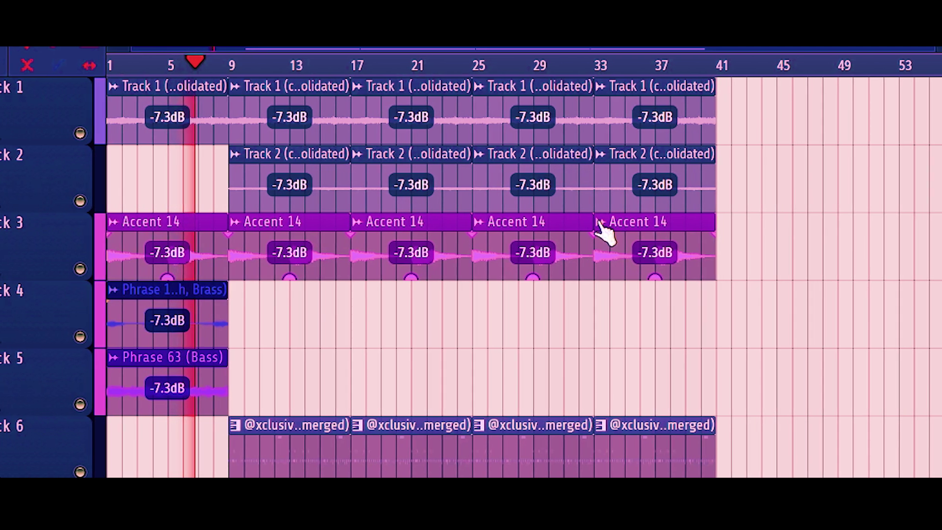
right_click(574, 245)
right_click(665, 246)
drag(657, 253, 584, 256)
right_click(565, 221)
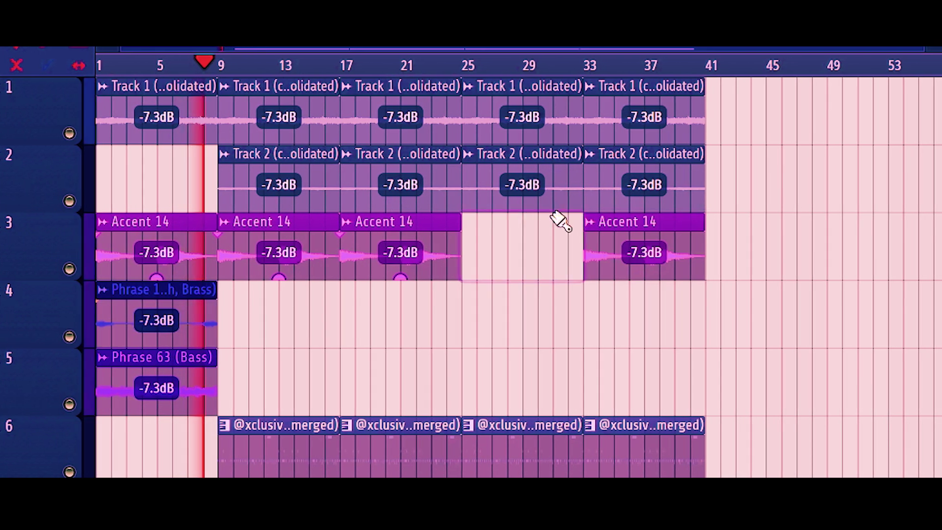
right_click(521, 192)
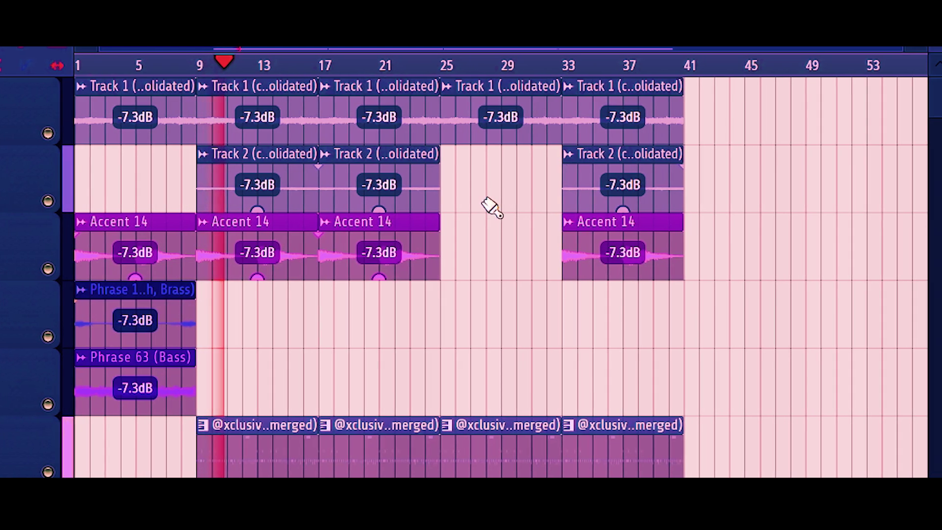
key(space)
key(space)
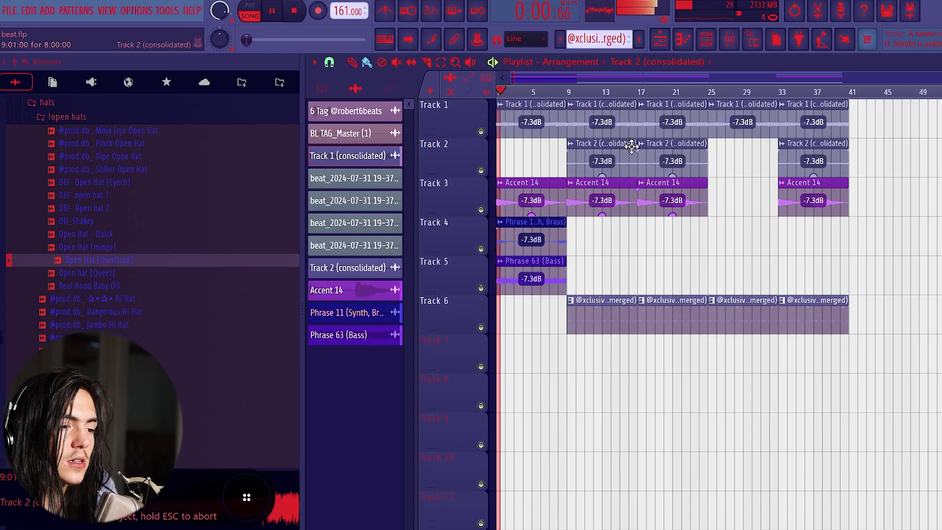
drag(602, 117, 702, 342)
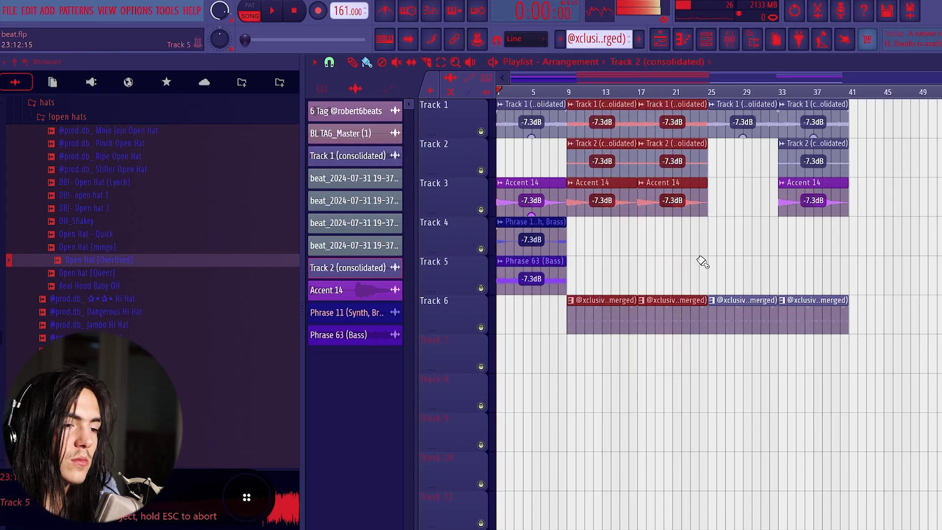
drag(742, 123, 913, 338)
click(924, 314)
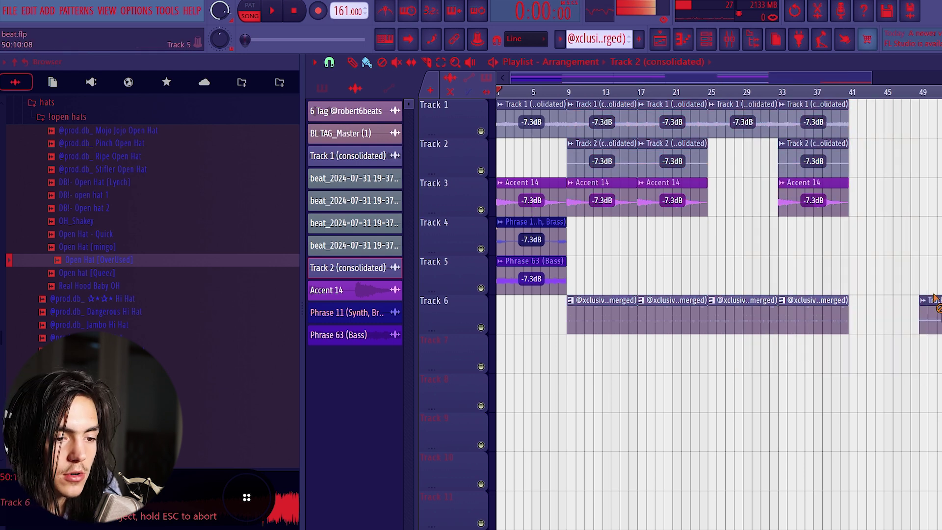
key(ctrl+z)
key(ctrl+z)
drag(925, 281, 919, 307)
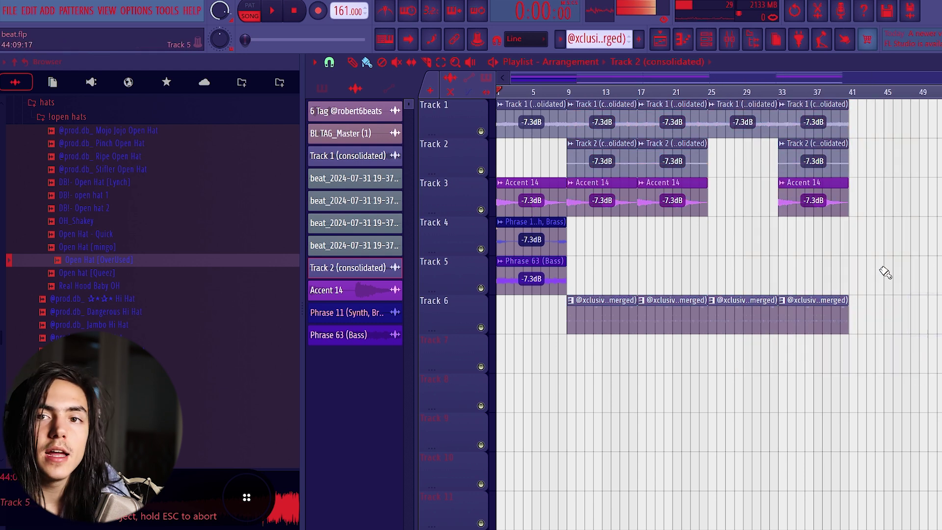
drag(896, 255, 692, 282)
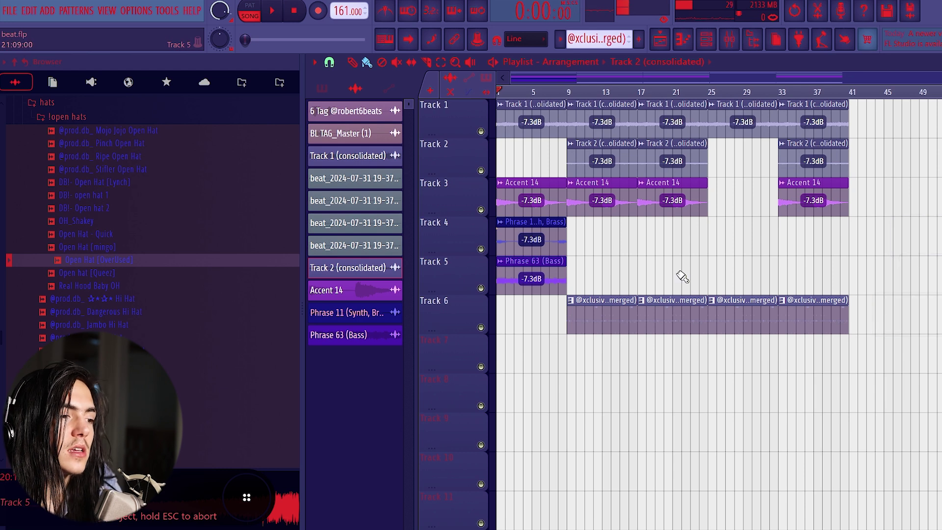
- Split the merged milli clap #2 drum pattern into a separate pattern for each channel
drag(356, 93, 361, 141)
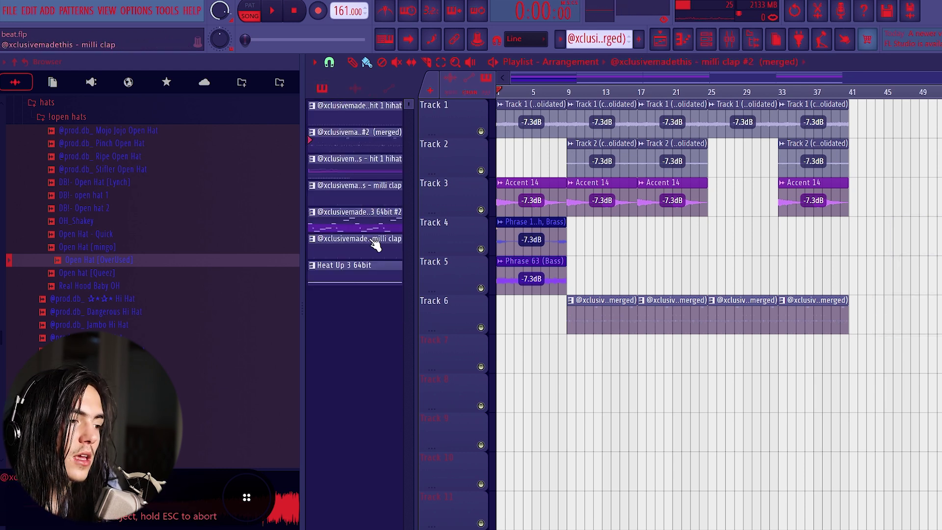
right_click(355, 140)
click(416, 344)
- Replace the merged drum clips with the split patterns on Tracks 6 to 11 from bar 9, and repeat them to bar 40
drag(575, 313, 509, 177)
drag(390, 246, 589, 309)
key(ctrl+b)
key(ctrl+b)
key(ctrl+b)
key(ctrl+d)
scroll(607, 332, down, 3)
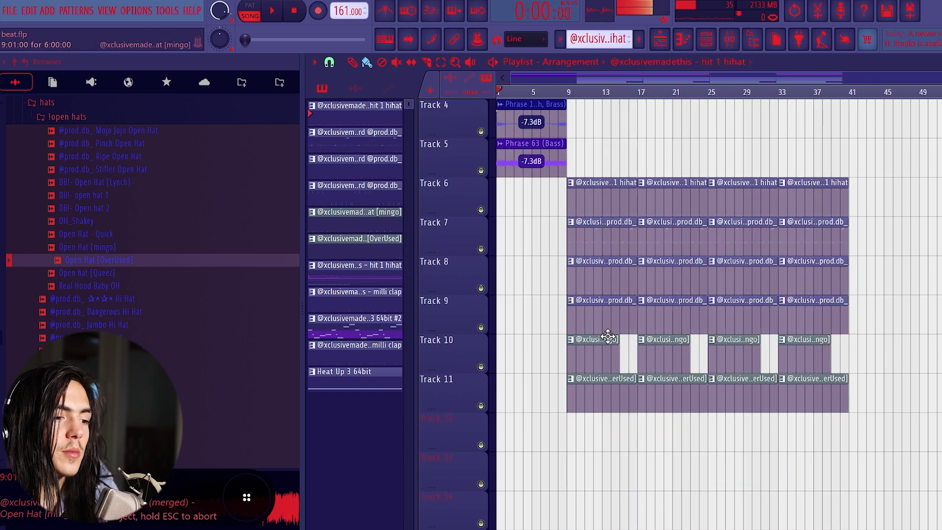
- Delete the Open Hat [mingo] clips at bars 9 and 25 and the Open Hat [OverUsed] clips at bars 17 and 33
scroll(612, 281, up, 4)
scroll(639, 333, down, 2)
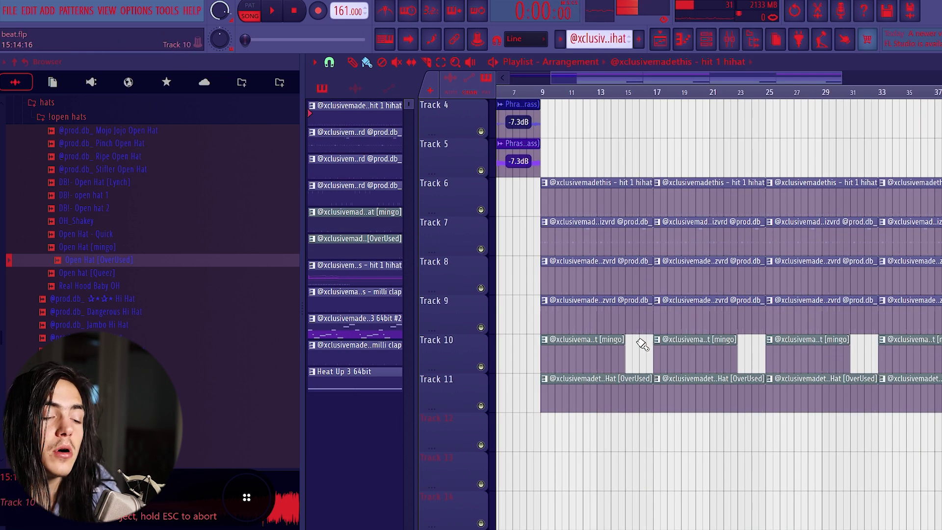
right_click(619, 349)
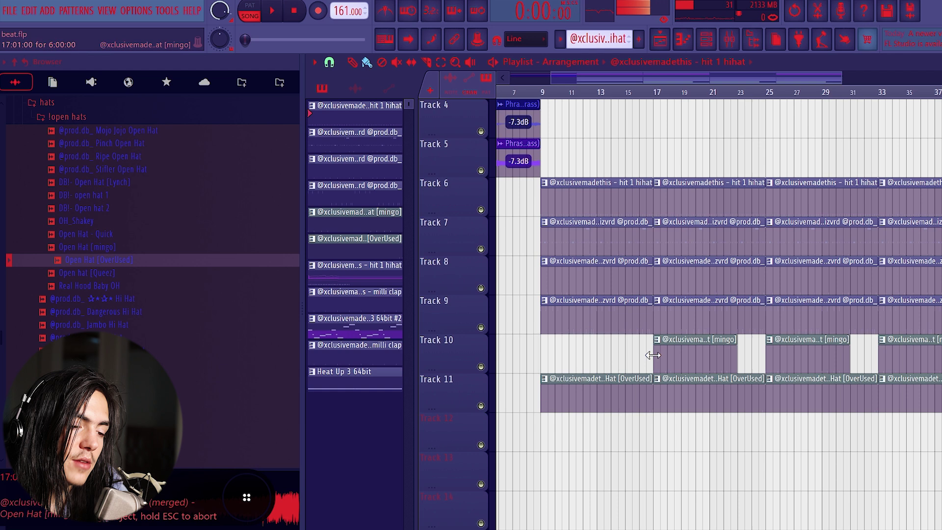
right_click(828, 359)
scroll(663, 374, down, 3)
scroll(769, 394, up, 2)
scroll(700, 393, down, 2)
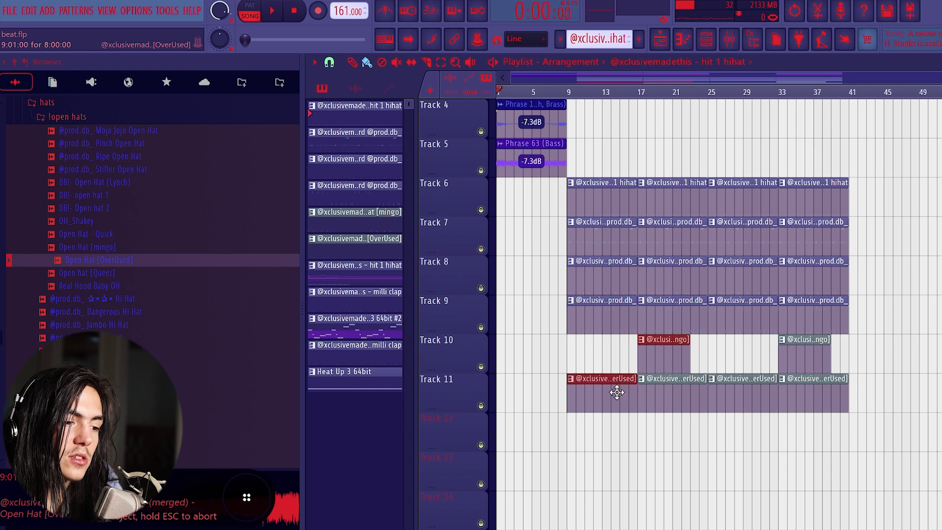
right_click(666, 393)
right_click(810, 392)
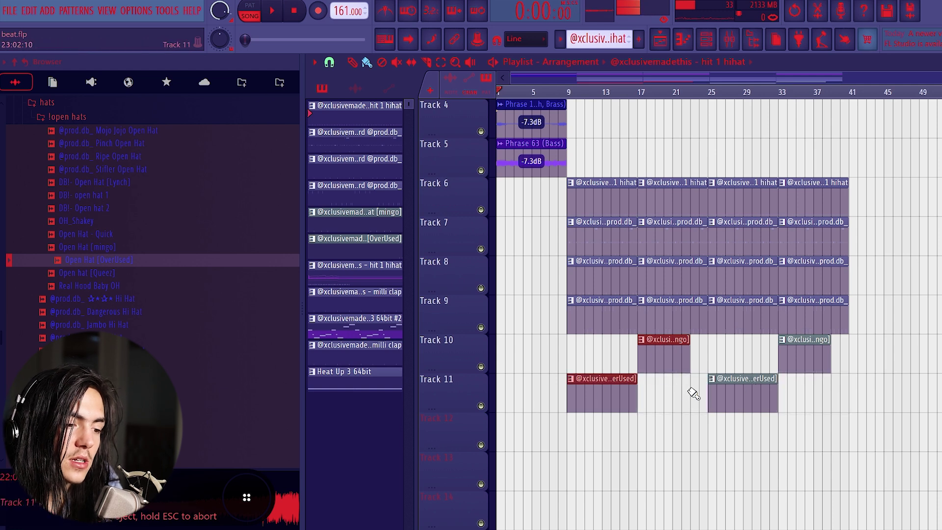
- Remove the hit 1 hihat clips and cut drum gaps after bar 25 in the hi-hat and snare, starting Open Hat [OverUsed] at bar 27
scroll(692, 392, up, 4)
scroll(677, 367, down, 3)
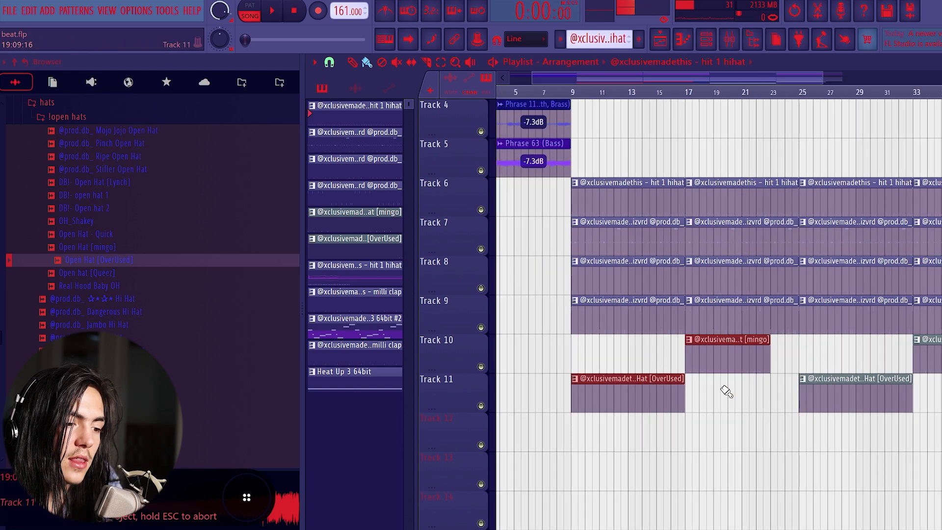
scroll(721, 407, down, 3)
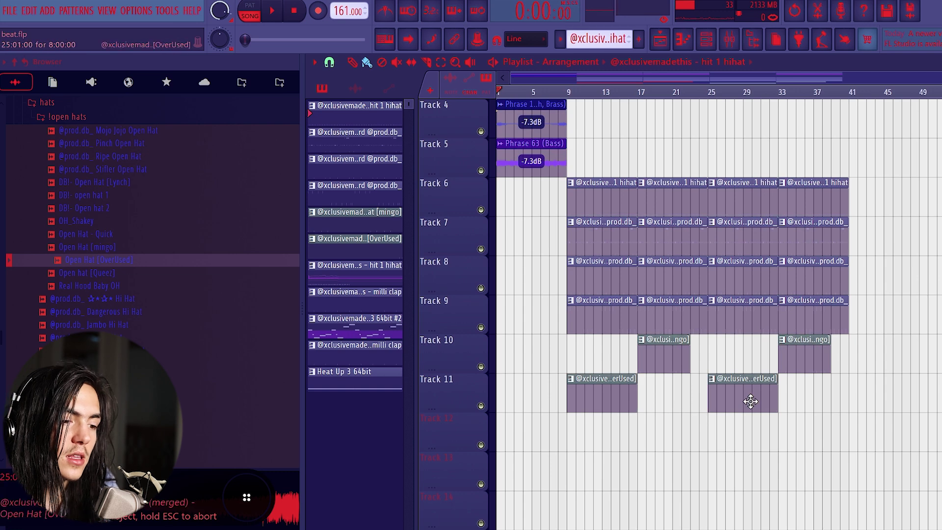
scroll(732, 378, up, 3)
scroll(778, 389, down, 3)
scroll(715, 296, up, 3)
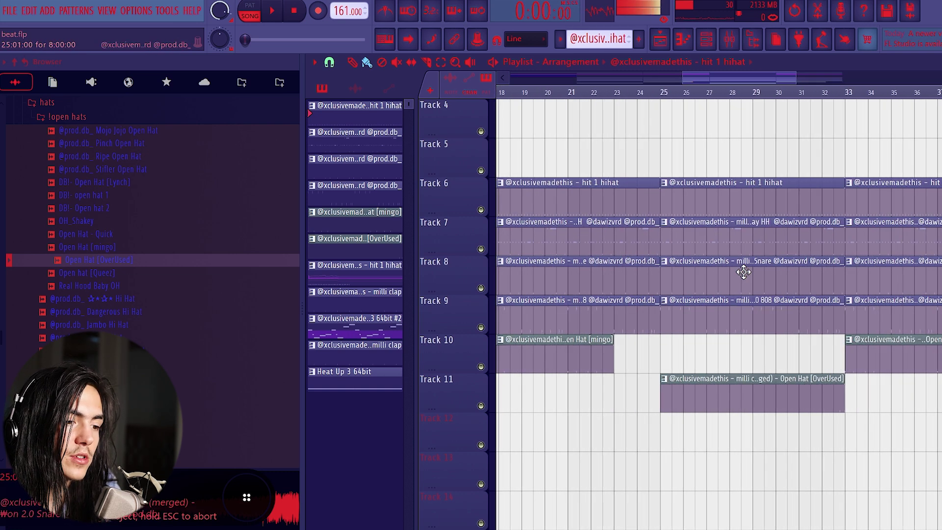
scroll(746, 269, down, 2)
scroll(788, 282, down, 3)
scroll(768, 246, up, 3)
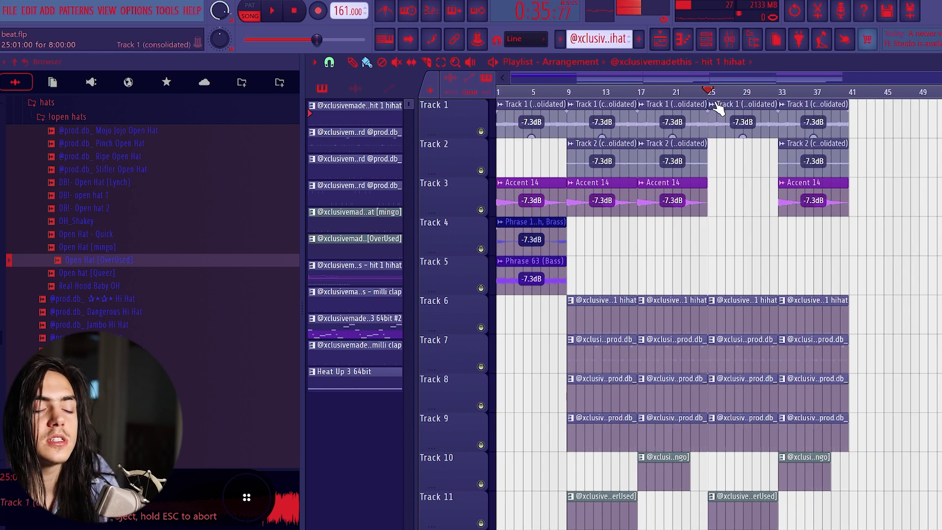
ctrl+scroll(732, 265, up, 3)
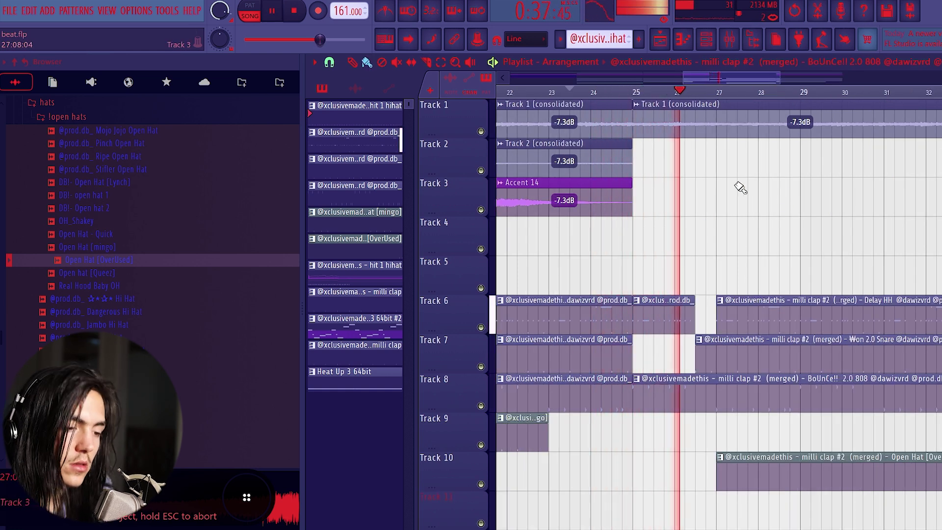
ctrl+scroll(779, 218, down, 3)
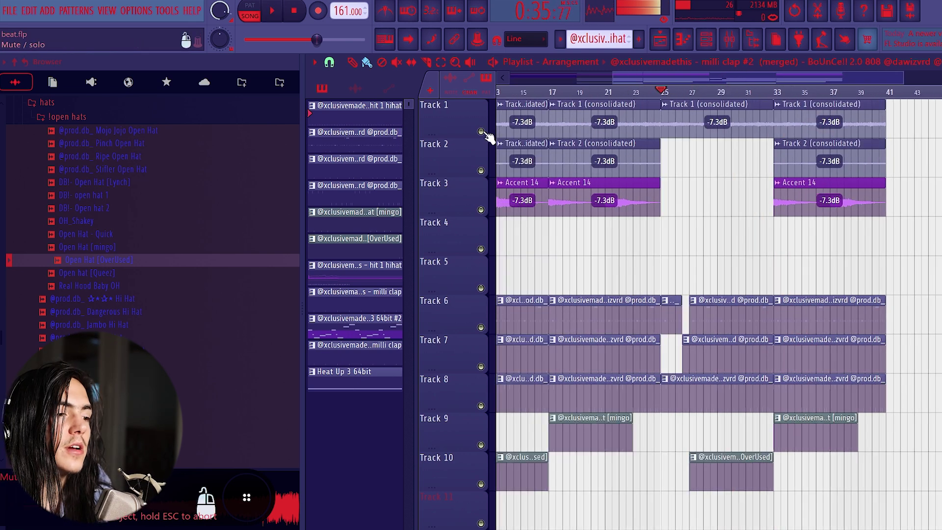
- Make the Track 1 clip at bar 25 unique, raise its channel pitch, and play it from bar 25
right_click(481, 132)
right_click(482, 132)
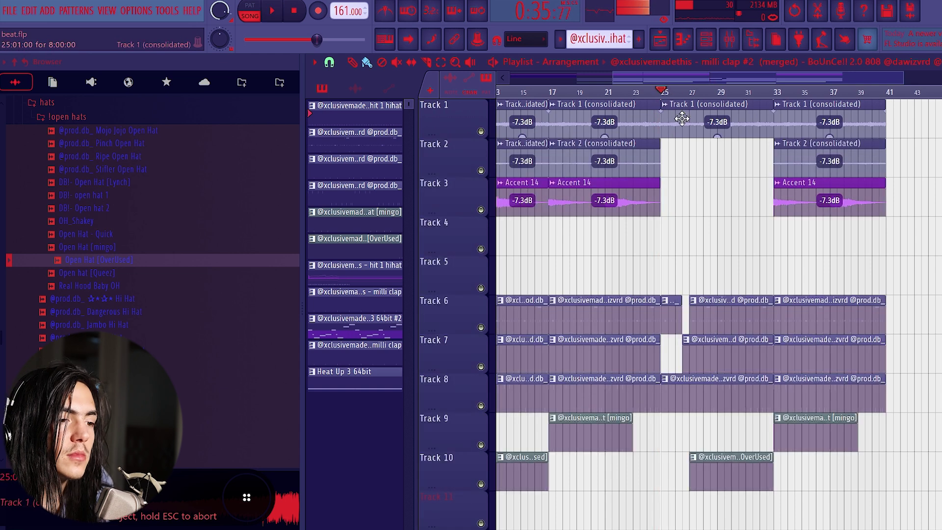
click(665, 104)
click(716, 223)
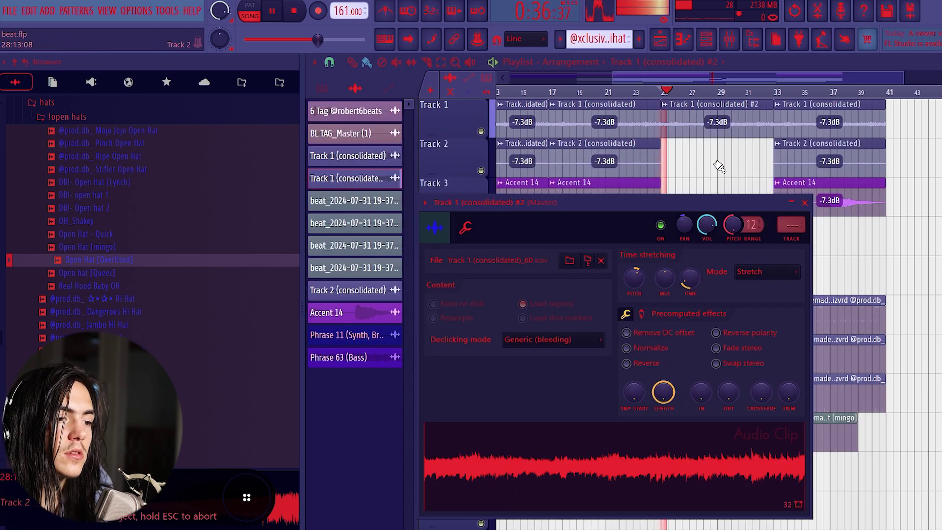
key(Escape)
- Replace the Track 1 clip at bar 33 with the Track 1 (consolidated) #2 clip and clear stray clips from Track 4
right_click(805, 126)
click(778, 126)
click(812, 237)
key(space)
right_click(818, 238)
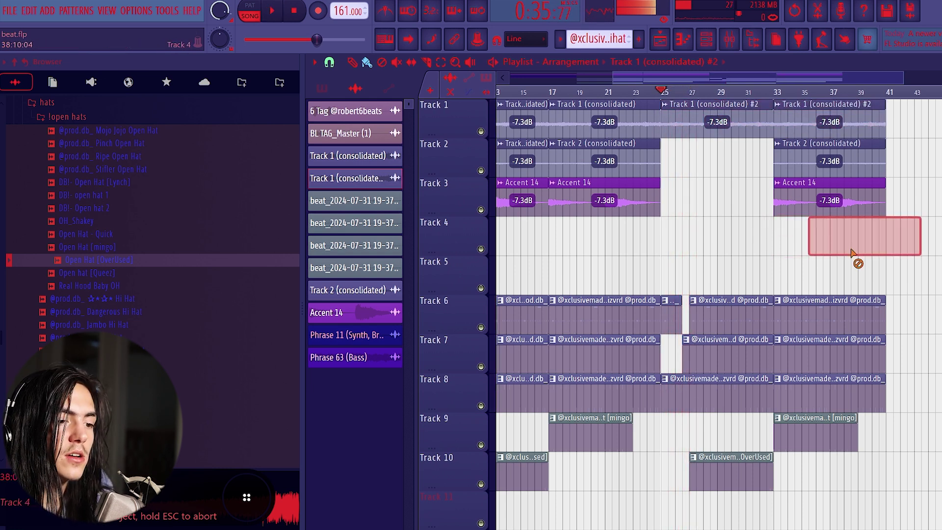
drag(836, 248, 814, 248)
right_click(814, 248)
- Make the Track 2 clip at bar 33 unique and move it to bar 25
click(777, 143)
click(809, 262)
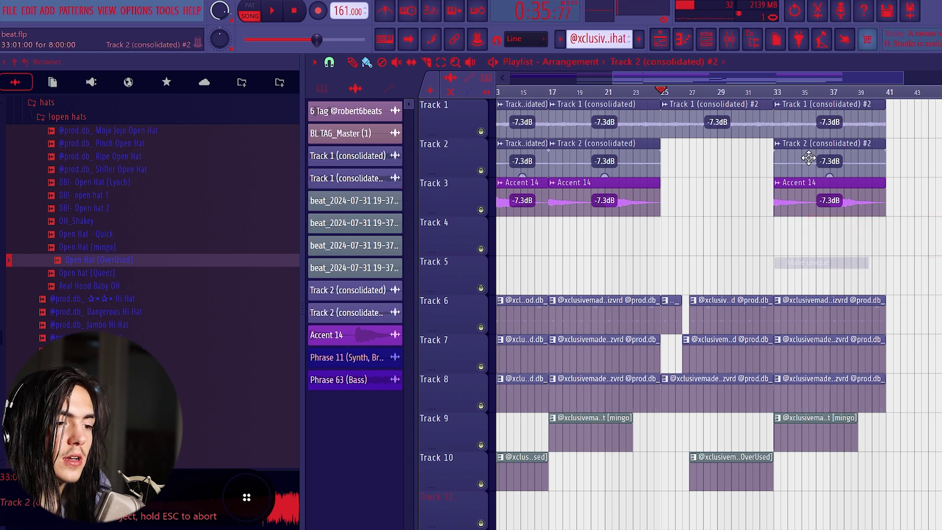
double_click(808, 158)
key(Escape)
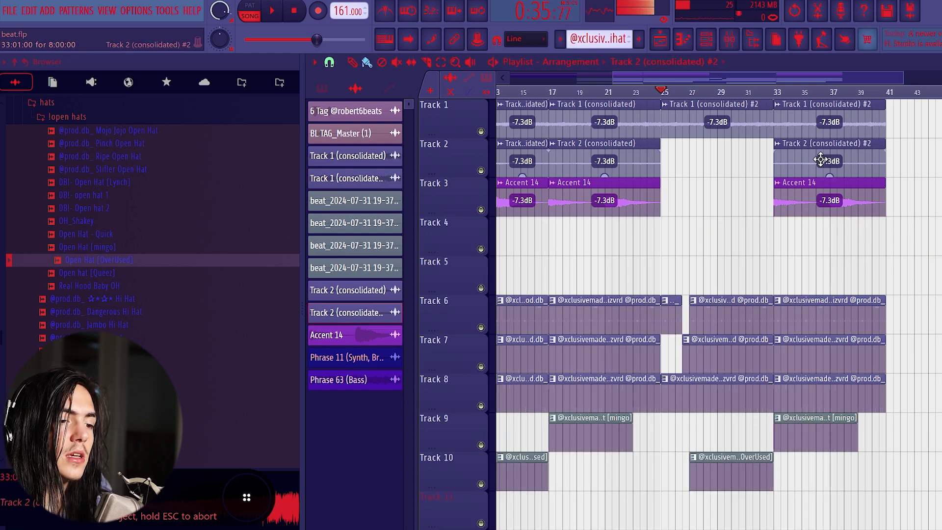
double_click(820, 159)
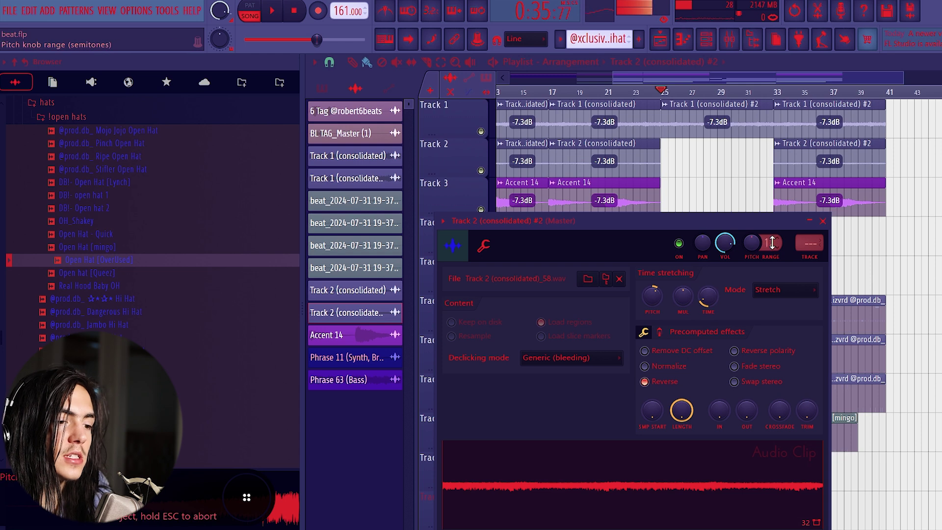
click(823, 221)
scroll(715, 231, up, 2)
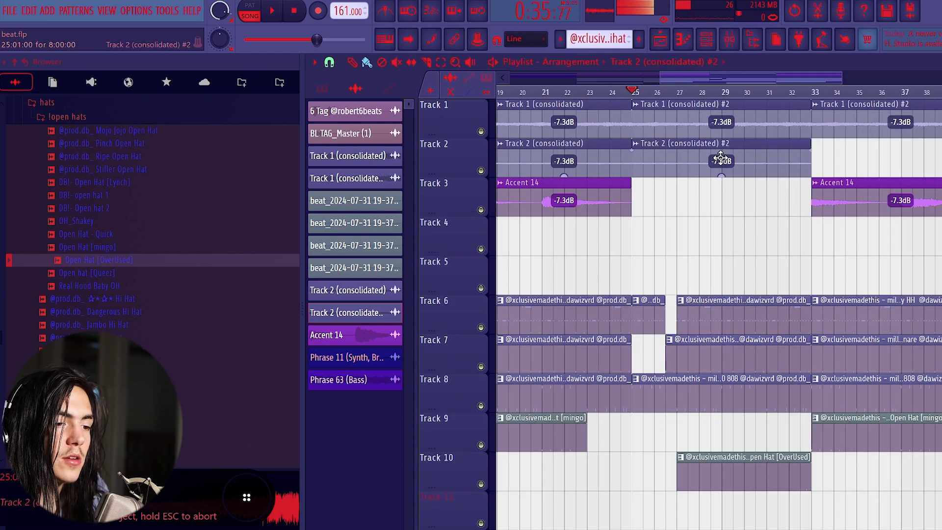
- Raise the Track 2 (consolidated) #2 channel pitch to +1200 cents and slice the clip into four one-bar pieces, removing everything after bar 29
double_click(720, 157)
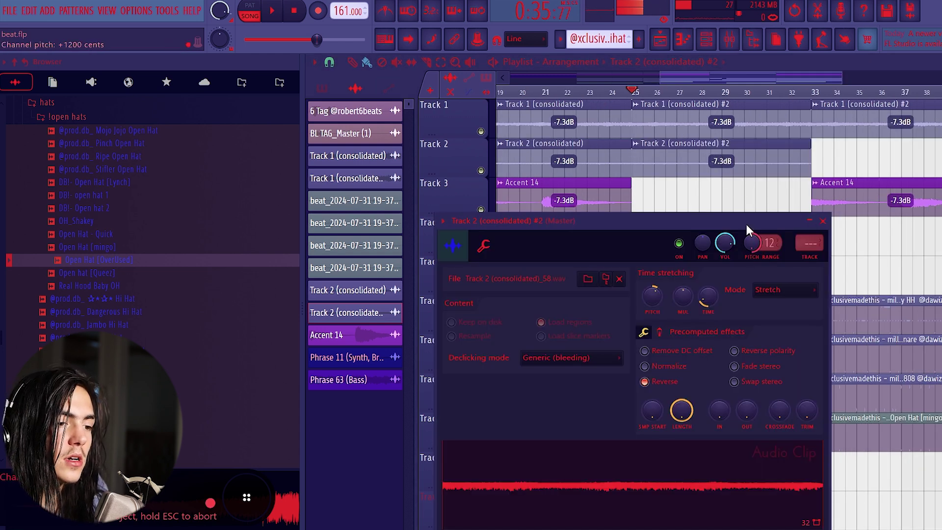
click(728, 156)
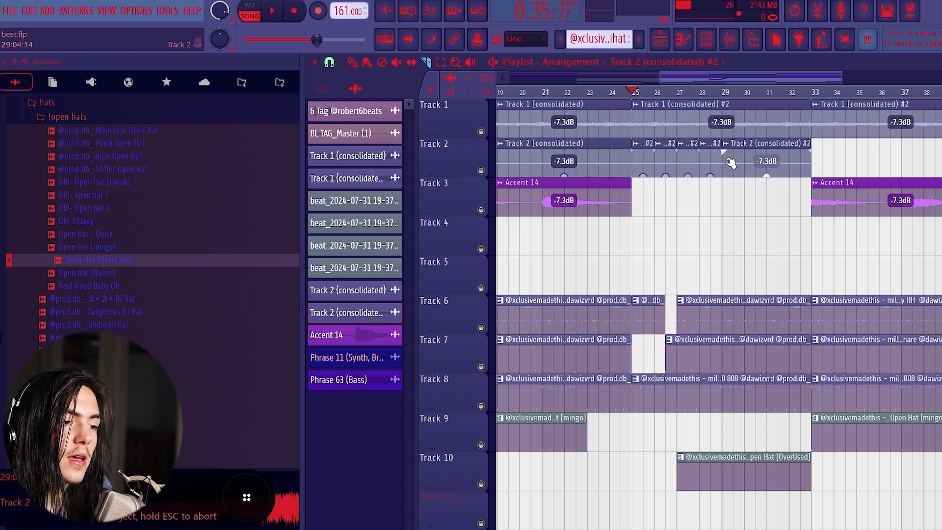
key(b)
right_click(745, 166)
scroll(705, 163, up, 3)
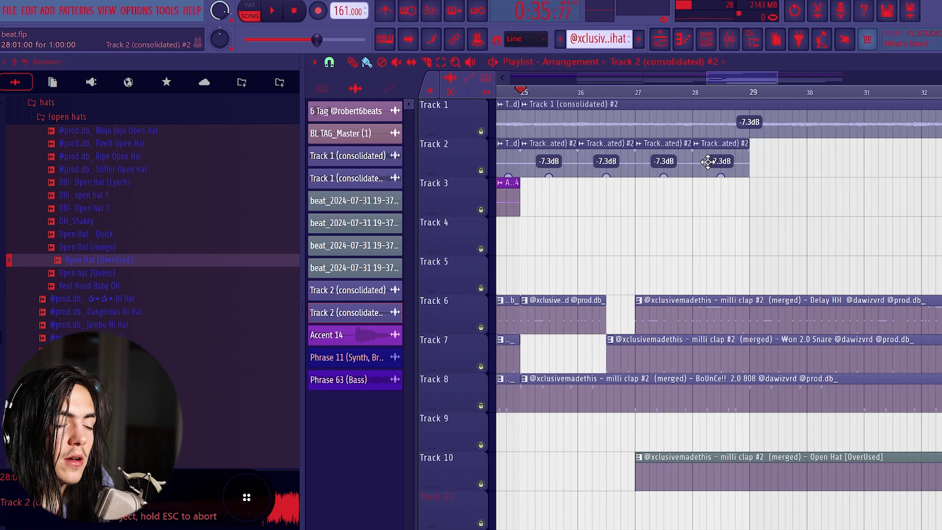
scroll(706, 164, down, 2)
scroll(629, 161, up, 2)
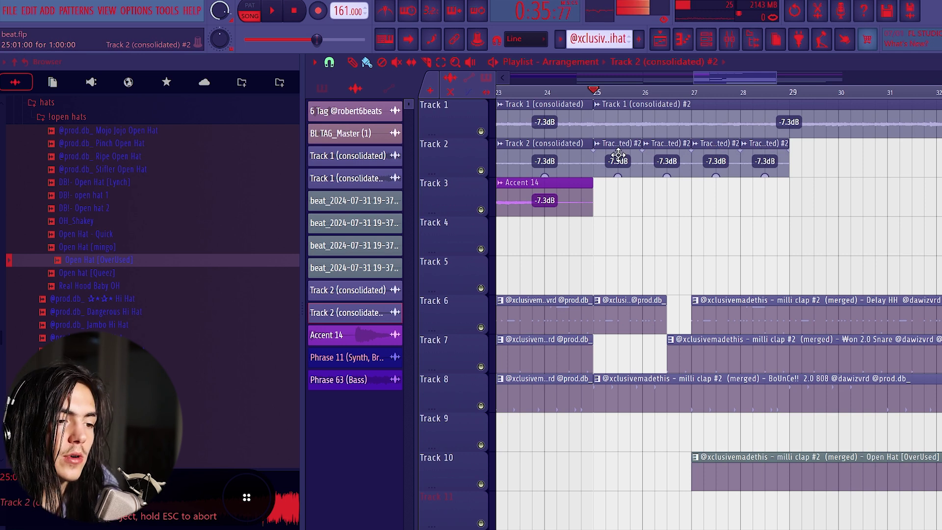
- Rearrange the four one-bar slices on Track 2 between bars 25 and 29, clear stray clips from Track 3, and play the result
drag(770, 160, 613, 205)
drag(708, 175, 682, 206)
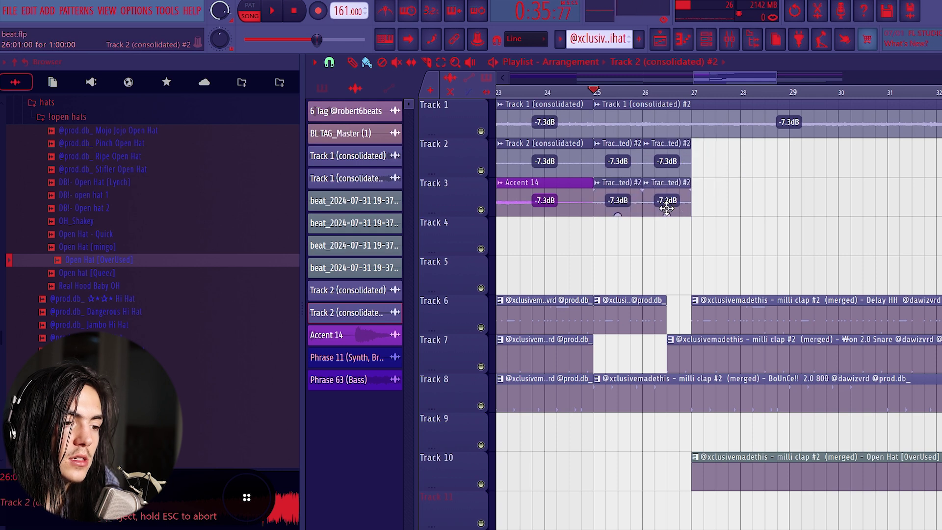
drag(683, 162, 732, 206)
mouse_move(631, 170)
mouse_down()
mouse_move(776, 202)
mouse_move(626, 200)
mouse_move(625, 153)
mouse_up()
click(706, 196)
right_click(721, 211)
key(space)
click(721, 210)
right_click(718, 207)
scroll(699, 201, down, 3)
scroll(702, 203, up, 3)
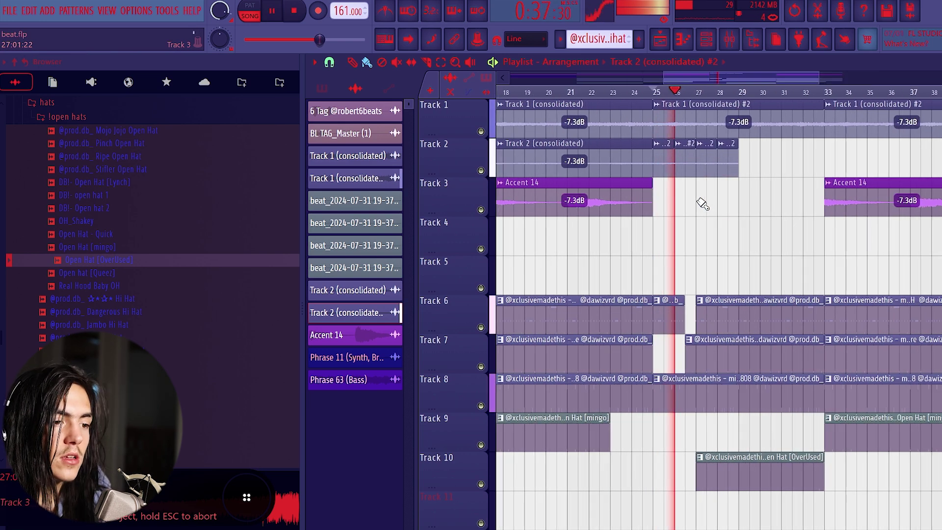
- Duplicate the four rearranged Track 2 slices to fill bars 29 to 33
scroll(703, 193, down, 3)
drag(760, 171, 673, 180)
key(ctrl+b)
key(ctrl+a)
key(ctrl+d)
scroll(736, 184, down, 2)
scroll(740, 189, down, 1)
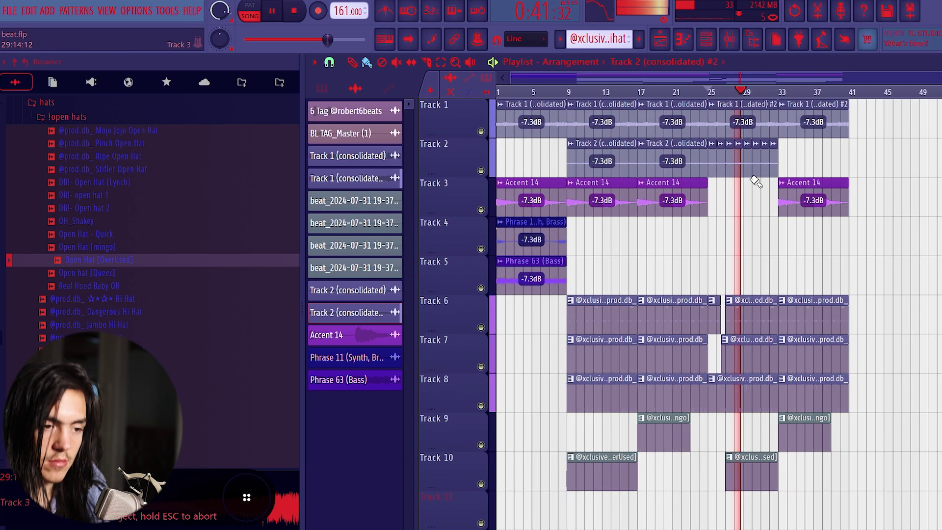
- Duplicate the eight Track 2 slices from bars 25 to 33 so they continue to bar 41
drag(788, 142, 712, 167)
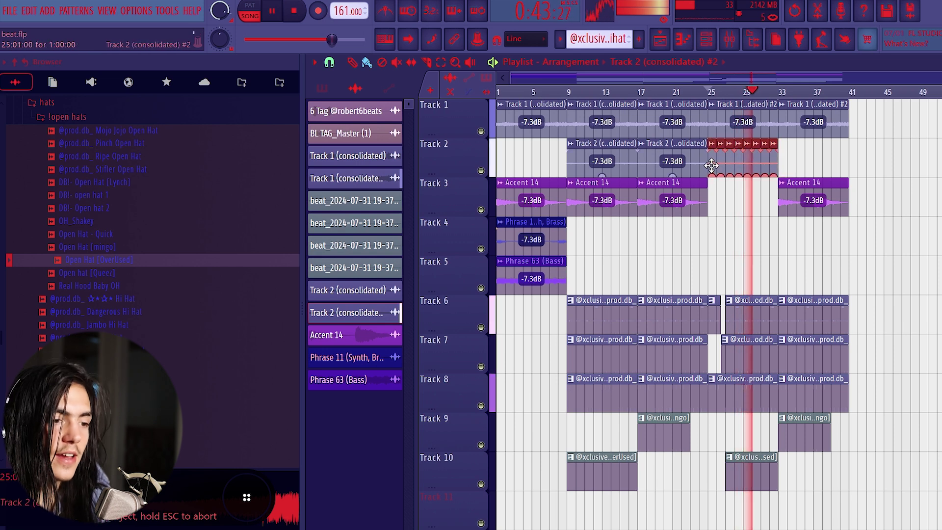
key(ctrl+b)
scroll(804, 199, up, 1)
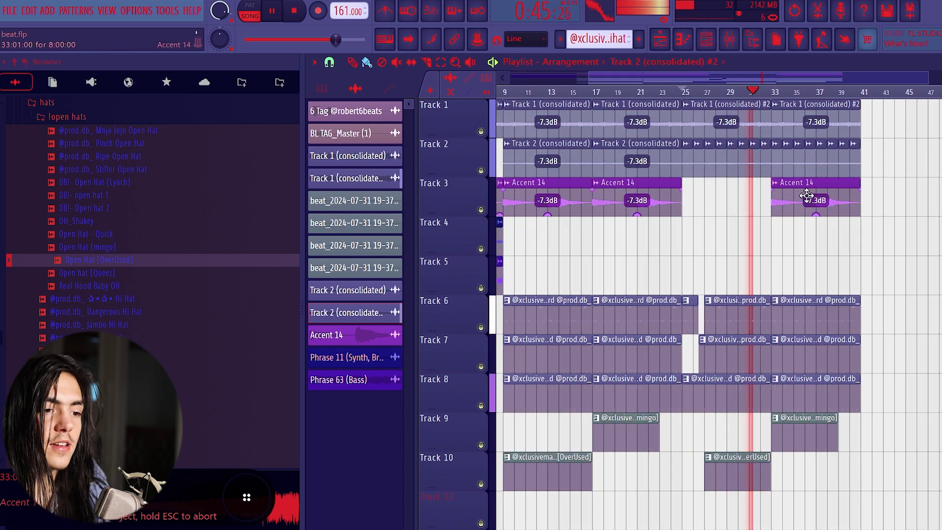
- Make the Accent 14 clip at bar 33 unique and open its time-stretching mode choices
click(773, 184)
click(815, 280)
key(space)
double_click(808, 201)
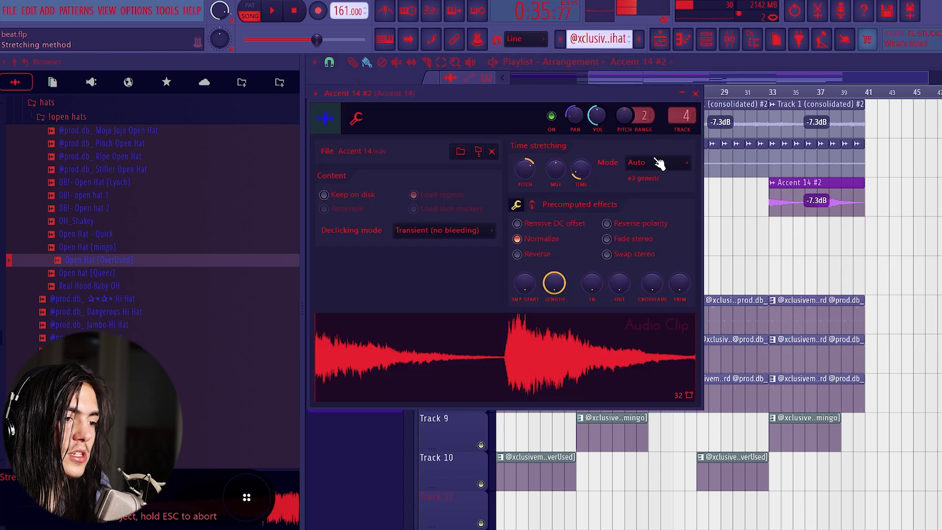
click(657, 160)
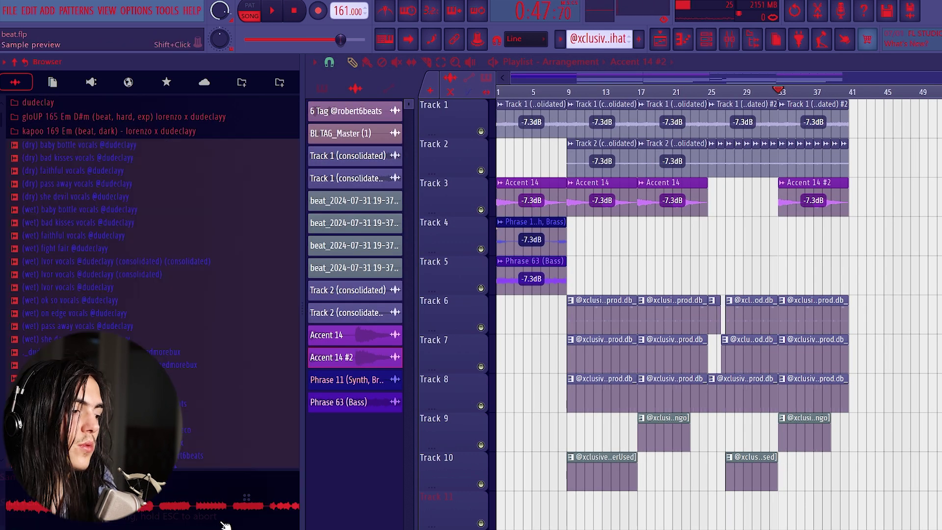
- Replace the Track 2 slices at bars 25 to 33 with Dude Clayy - my hands [starter] on Track 5, setting its channel volume to 65%
scroll(155, 319, down, 2)
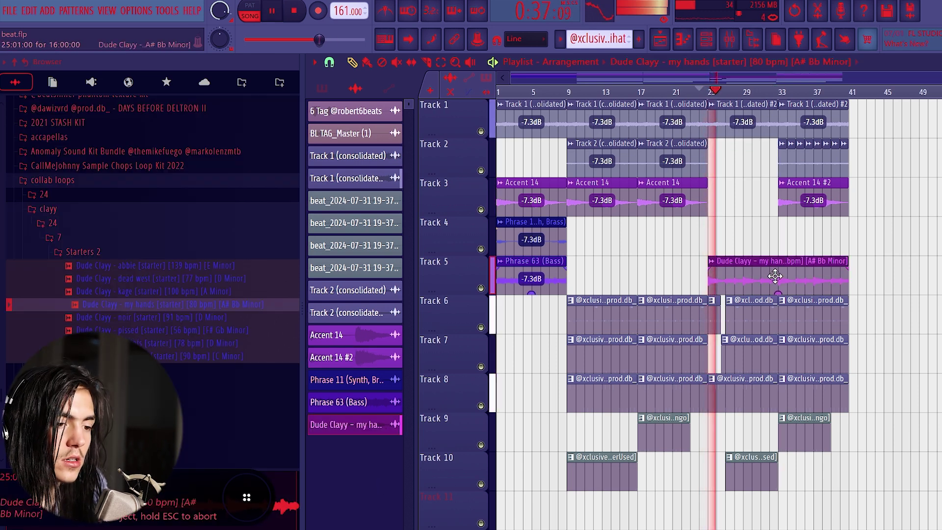
double_click(775, 275)
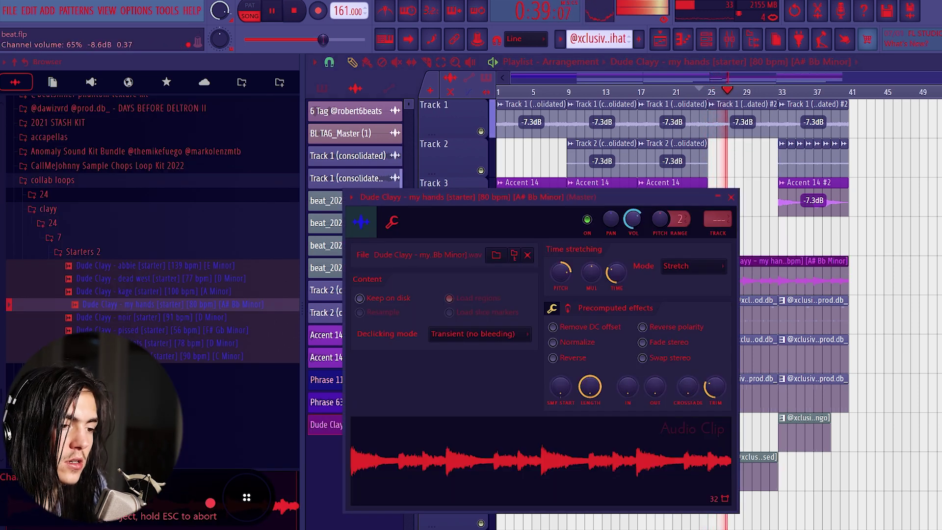
click(731, 197)
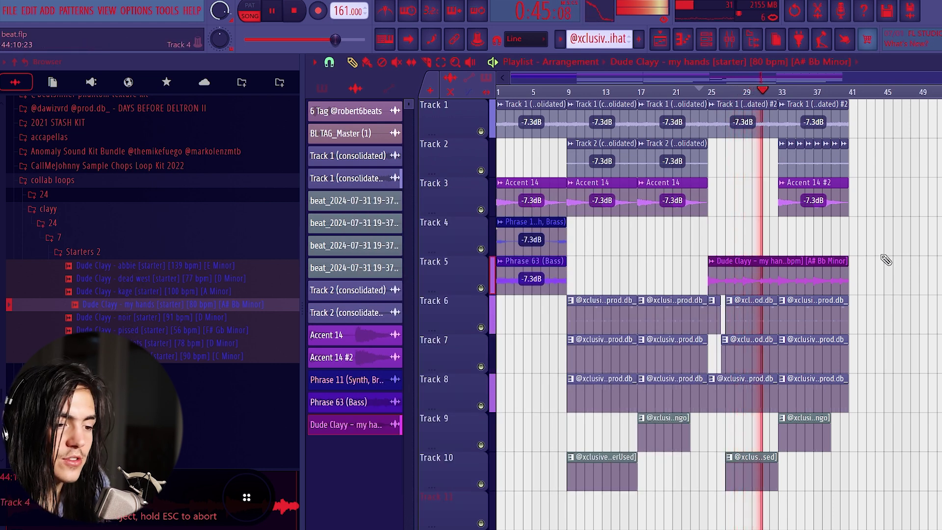
- Cut a short gap at the end of the Track 6 hi-hat clip just before bar 33
scroll(827, 314, up, 4)
key(c)
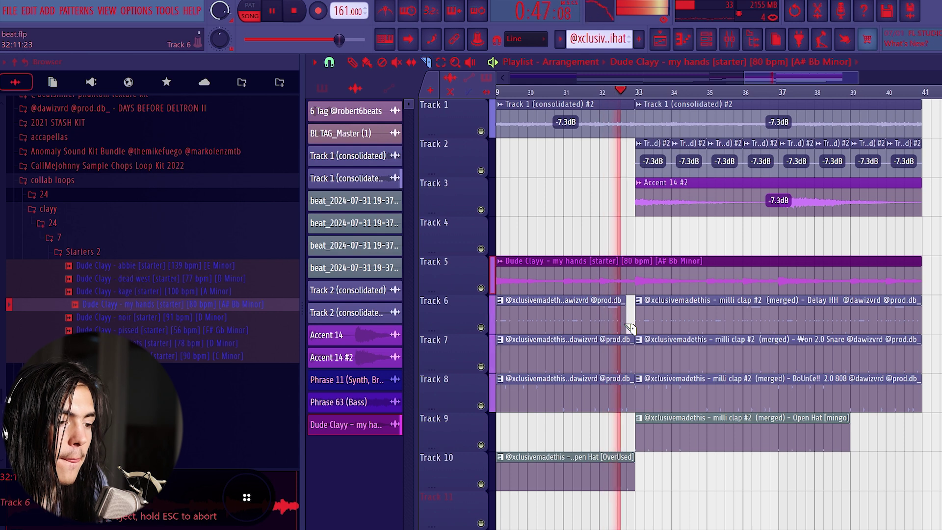
key(ctrl+z)
right_click(618, 316)
key(b)
key(space)
scroll(911, 295, down, 4)
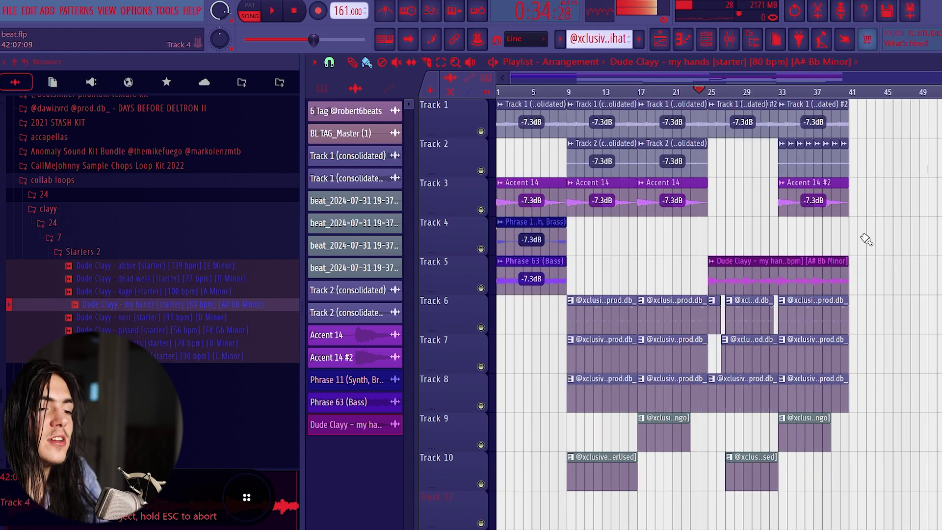
key(ctrl+a)
key(ctrl+v)
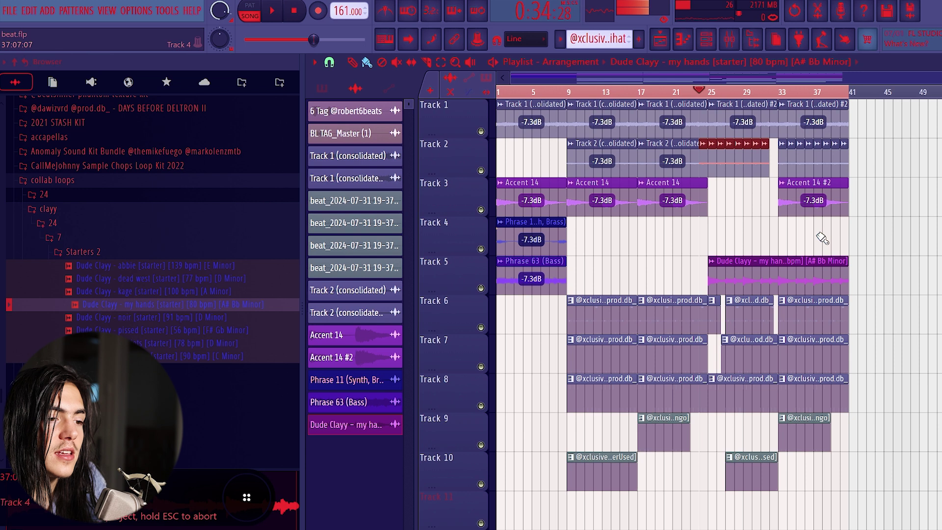
key(ctrl+z)
key(ctrl+a)
key(ctrl+d)
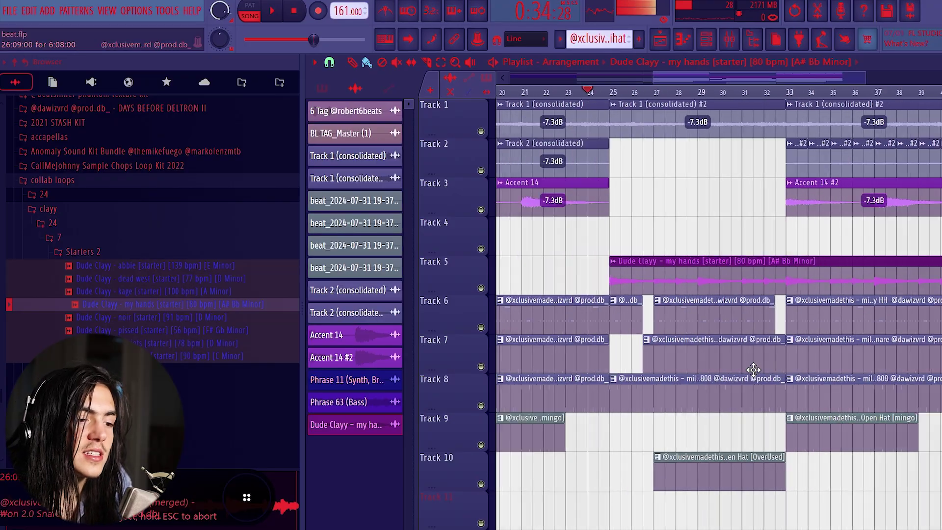
- Paint a fast E5 roll at the end of bar 6 for the Norbit Snare in Pattern 12, with velocities ramping upward
scroll(754, 368, down, 2)
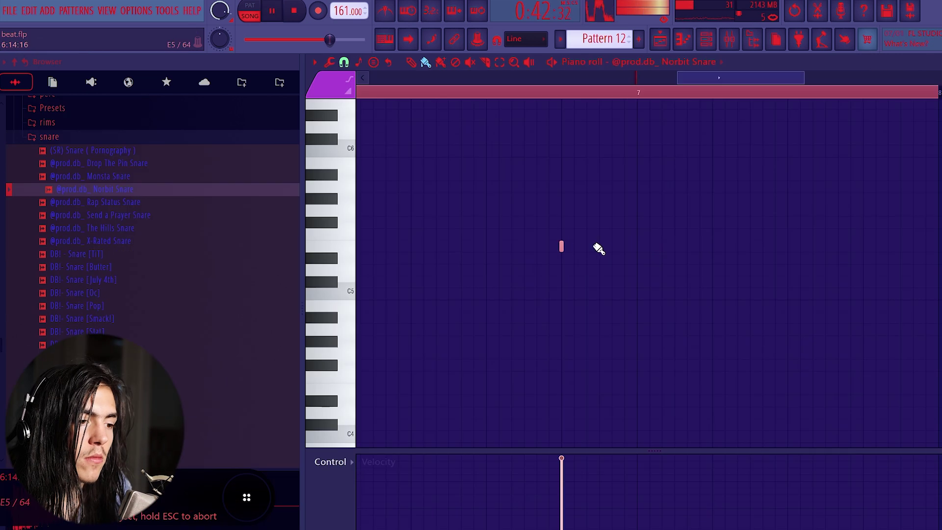
drag(599, 246, 635, 247)
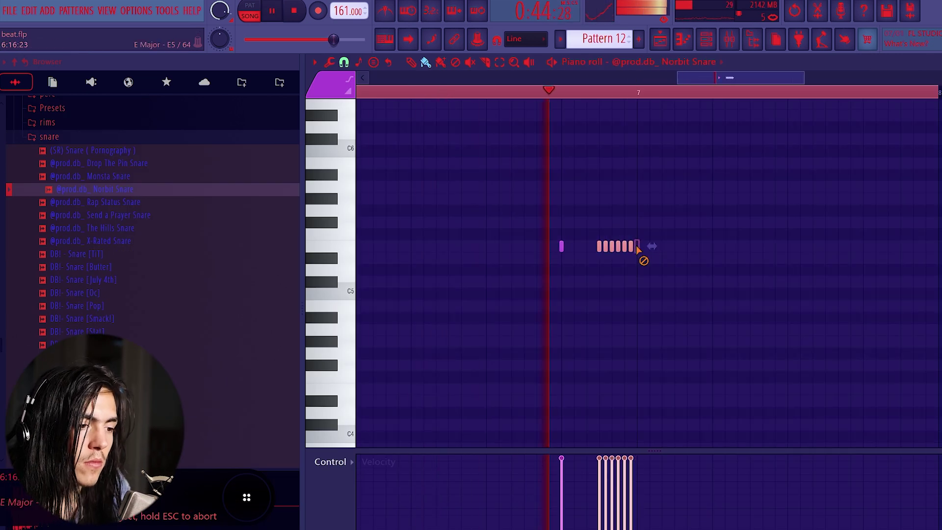
right_click(561, 246)
mouse_move(589, 513)
mouse_down()
mouse_move(672, 425)
mouse_move(643, 387)
mouse_move(654, 364)
mouse_up()
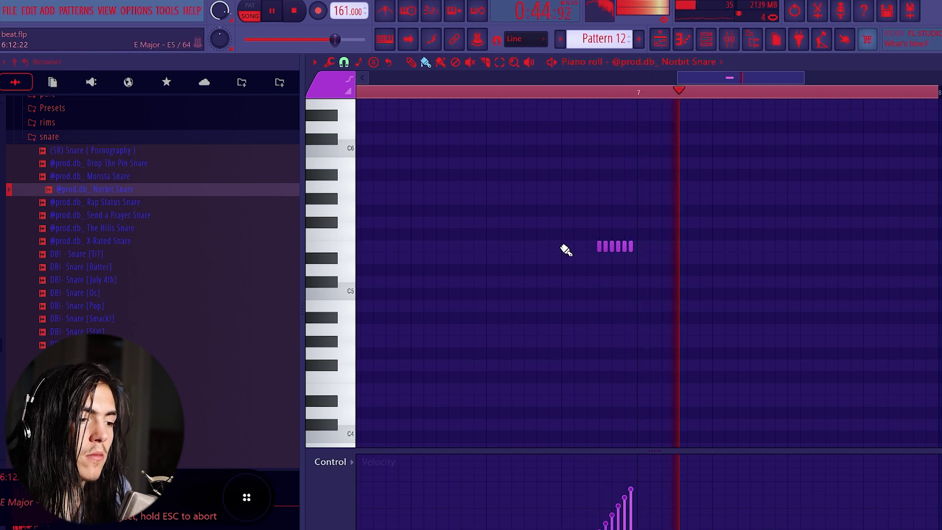
drag(565, 250, 595, 250)
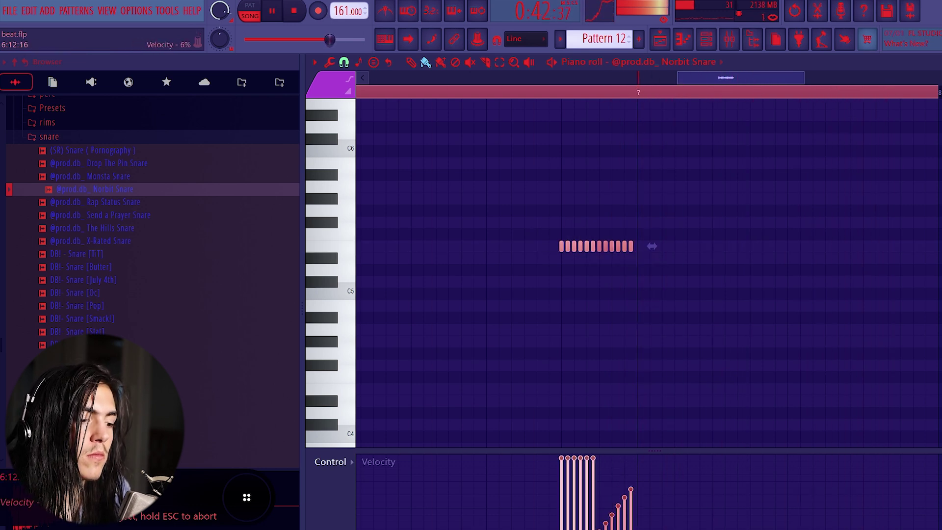
drag(560, 527, 633, 490)
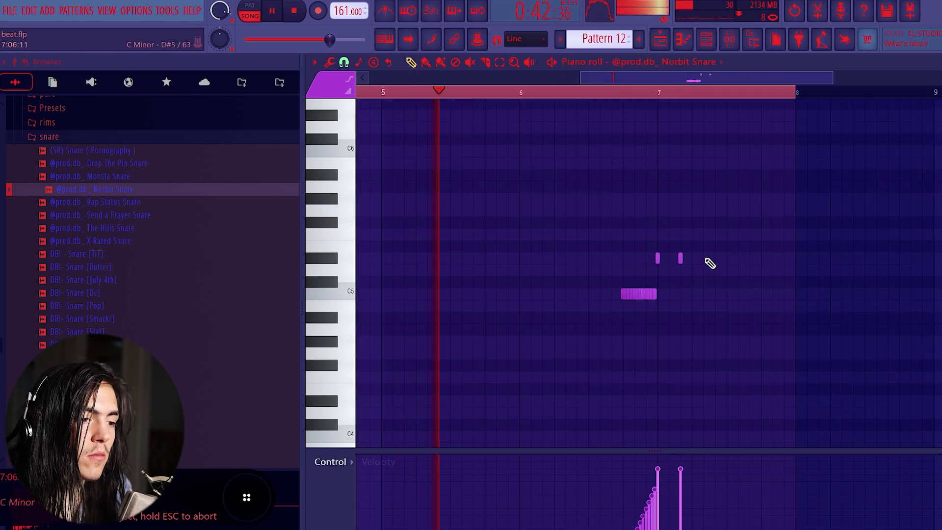
- Transpose the snare roll to D#5 and build four-hit groups descending through F#5, F5, E5 and D#5 across bars 7 and 8
key(shift+Up)
key(shift+Up)
click(705, 235)
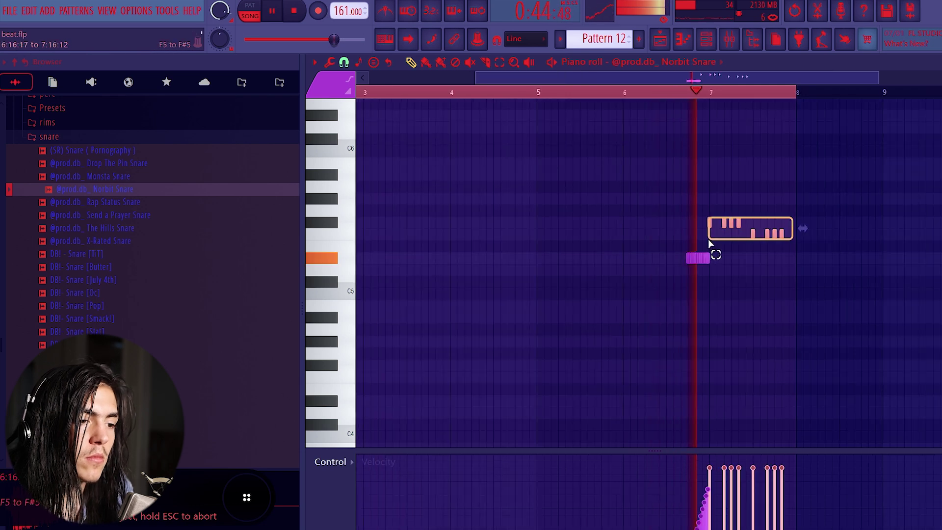
drag(709, 221, 793, 254)
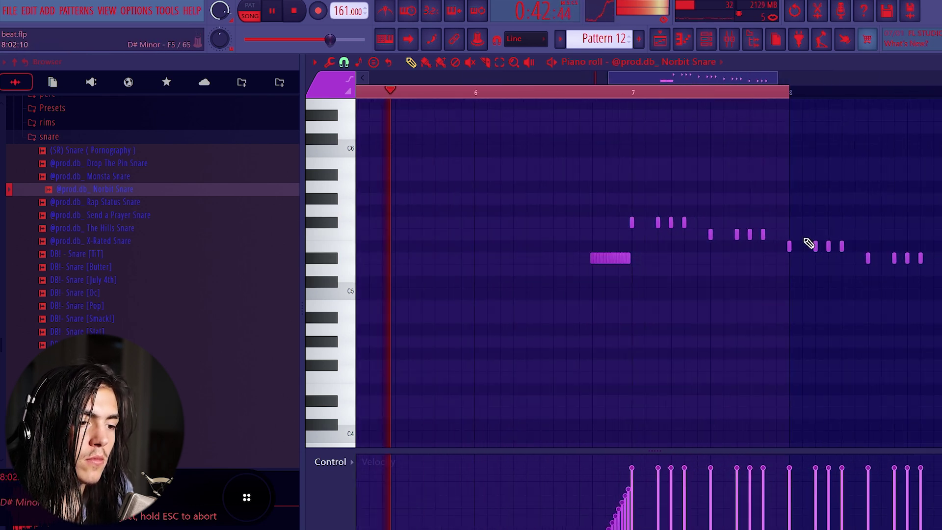
- Add extra E5 and D#5 snare hits in bar 8 and fill the end of the bar with a fast D#5 roll
scroll(799, 251, up, 2)
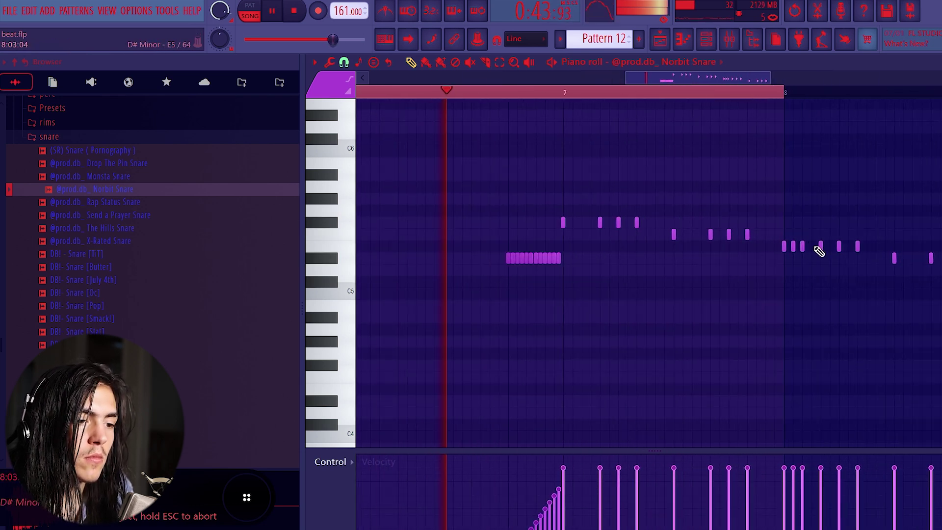
scroll(829, 250, down, 3)
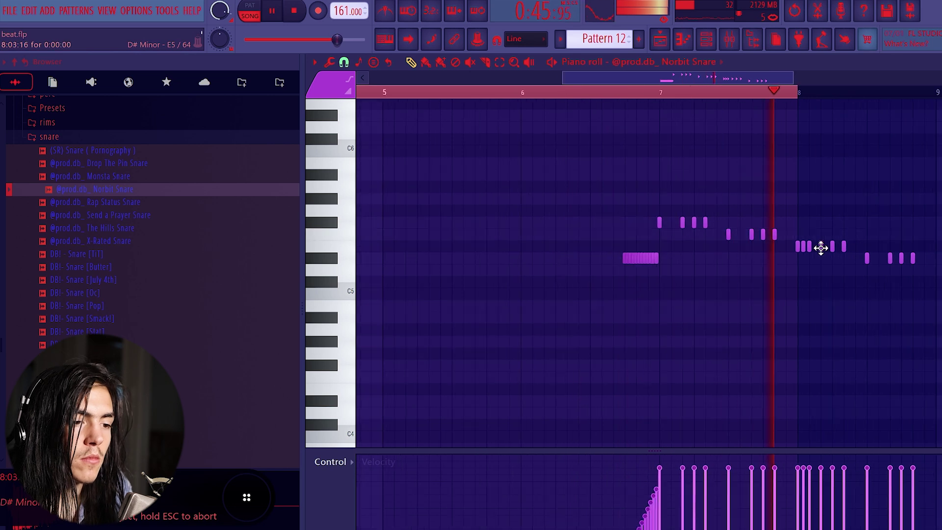
scroll(854, 250, down, 2)
scroll(873, 260, up, 4)
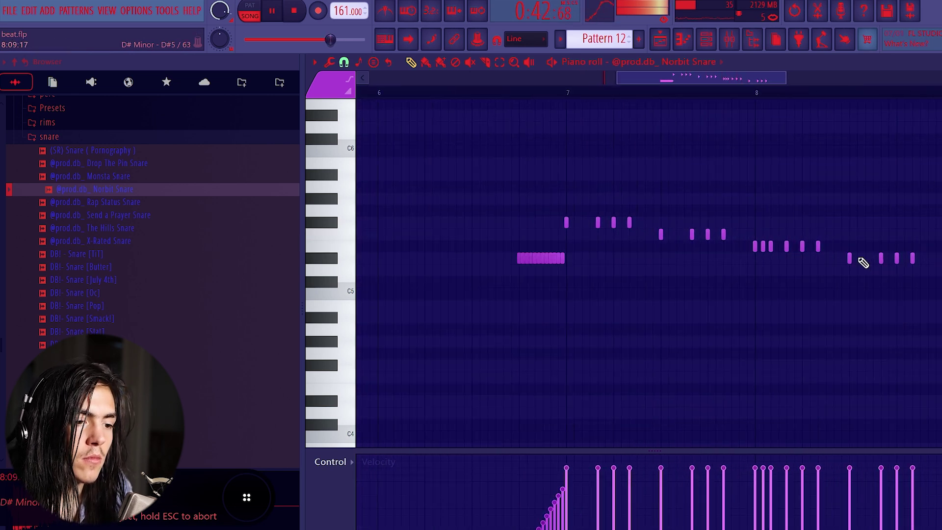
click(858, 259)
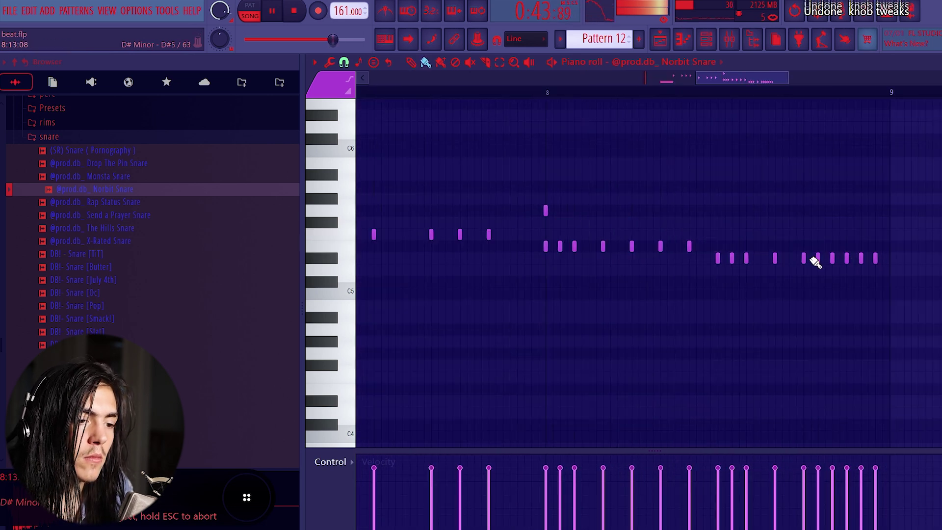
drag(811, 258, 890, 258)
right_click(890, 257)
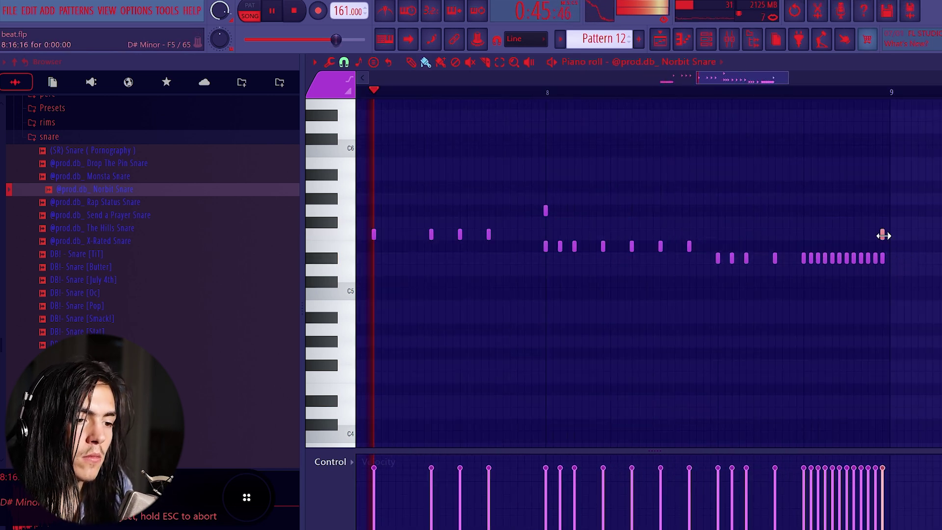
- Delete the stray F5 note at the end of bar 8 and the stray G5 note at its start
scroll(829, 249, down, 3)
drag(826, 246, 840, 270)
ctrl+click(866, 252)
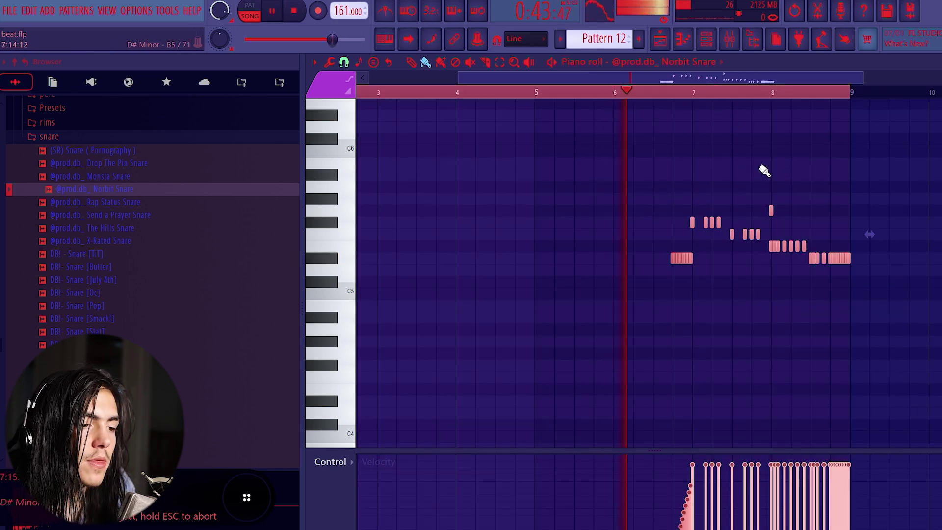
scroll(838, 192, up, 2)
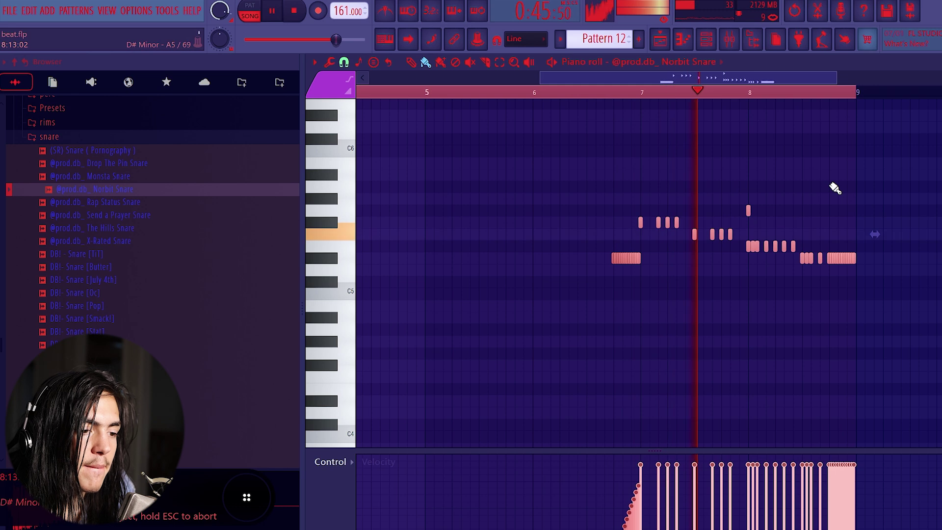
scroll(781, 203, up, 2)
right_click(736, 211)
click(345, 64)
click(347, 65)
click(346, 66)
click(348, 65)
scroll(632, 172, up, 1)
scroll(637, 175, down, 1)
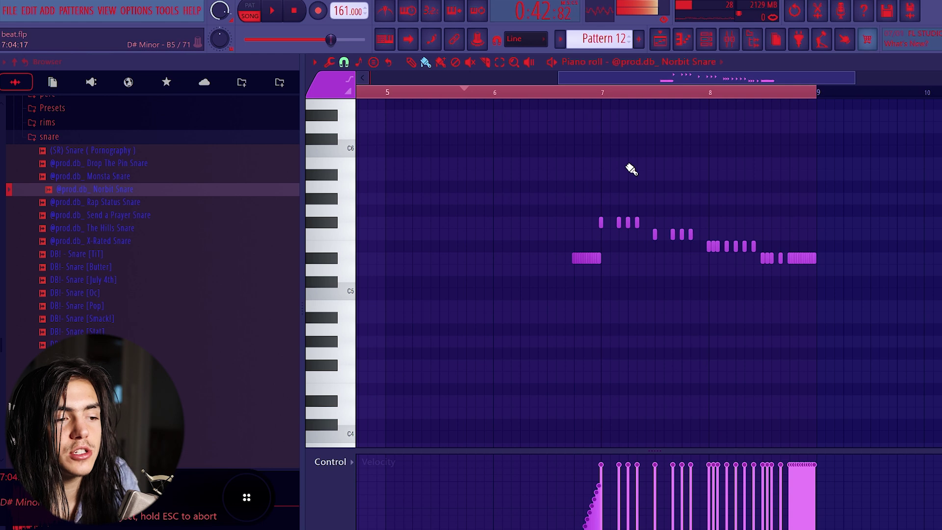
- Copy all Norbit Snare roll notes from Pattern 12 and paste them into the BoUnCe!! 2.0 808 pattern in the bar 25–32 section
scroll(703, 127, down, 1)
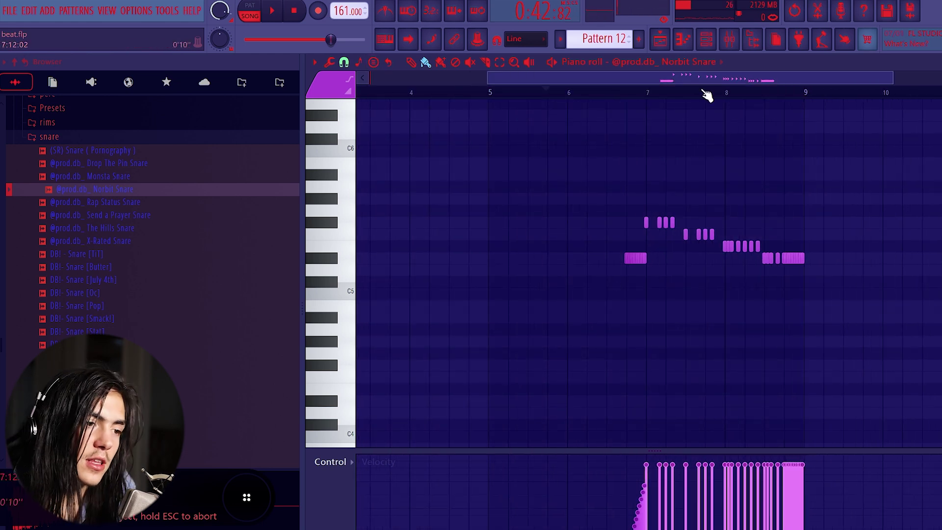
click(660, 40)
scroll(795, 343, down, 3)
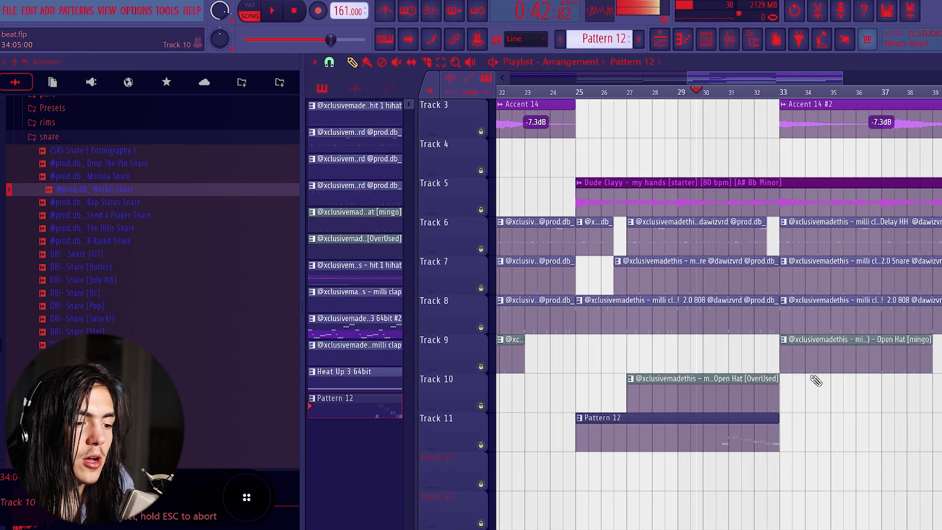
scroll(791, 333, up, 1)
key(F7)
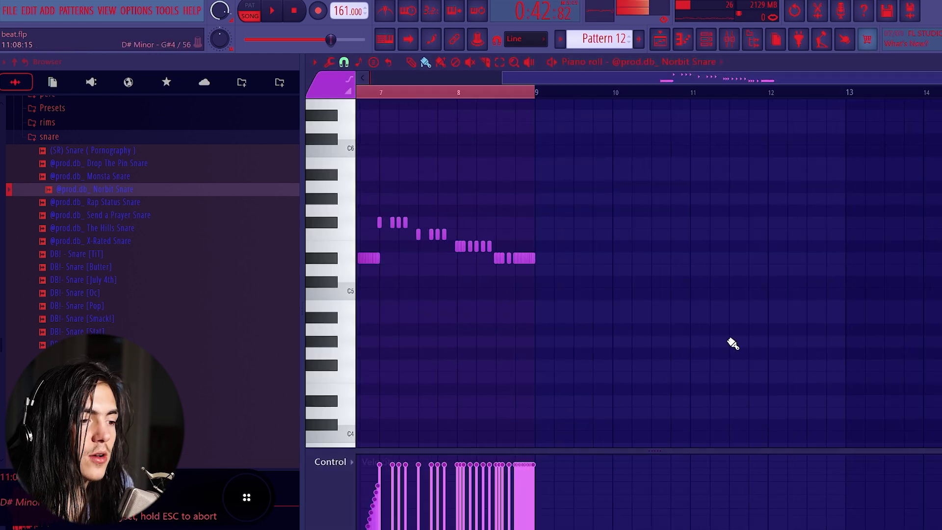
scroll(732, 343, down, 2)
key(ctrl+a)
click(660, 40)
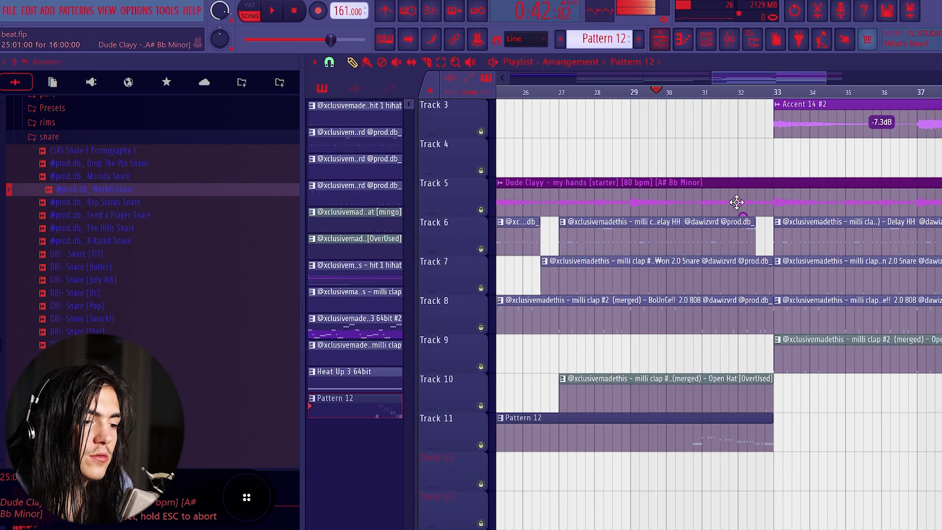
double_click(735, 204)
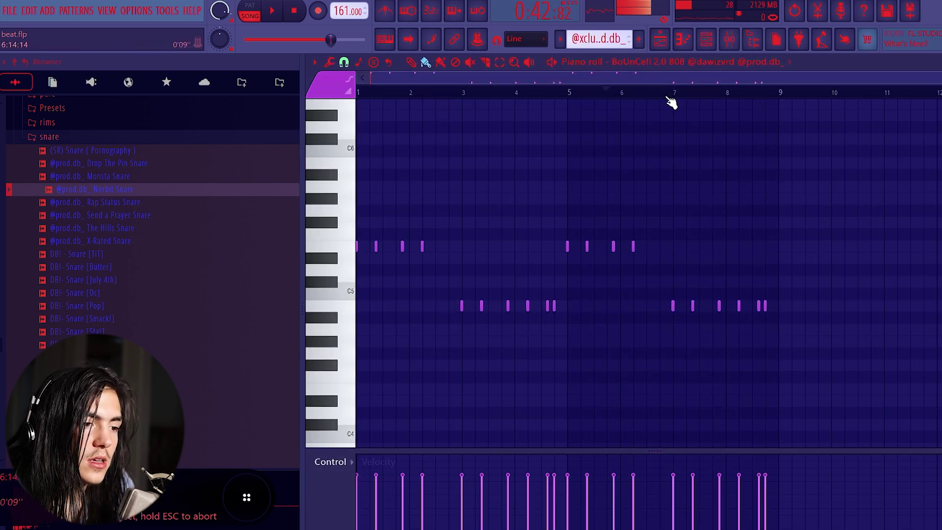
key(ctrl+v)
- Replace the original 808 notes in bars 7 and 8 with roll groups descending through E8, C8, B7, A7 and F#7, and save the project
drag(619, 224, 671, 250)
scroll(672, 250, up, 4)
click(682, 220)
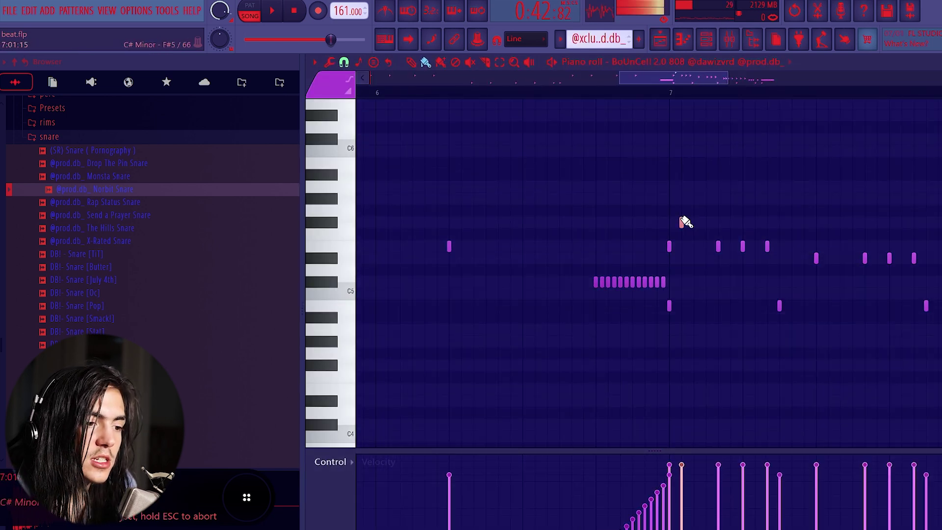
scroll(682, 222, down, 3)
scroll(746, 219, up, 3)
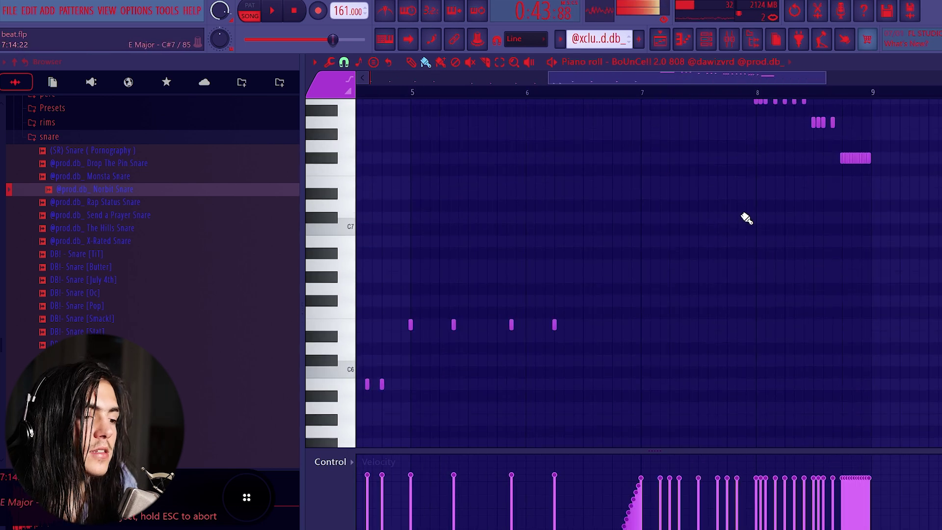
scroll(746, 216, down, 3)
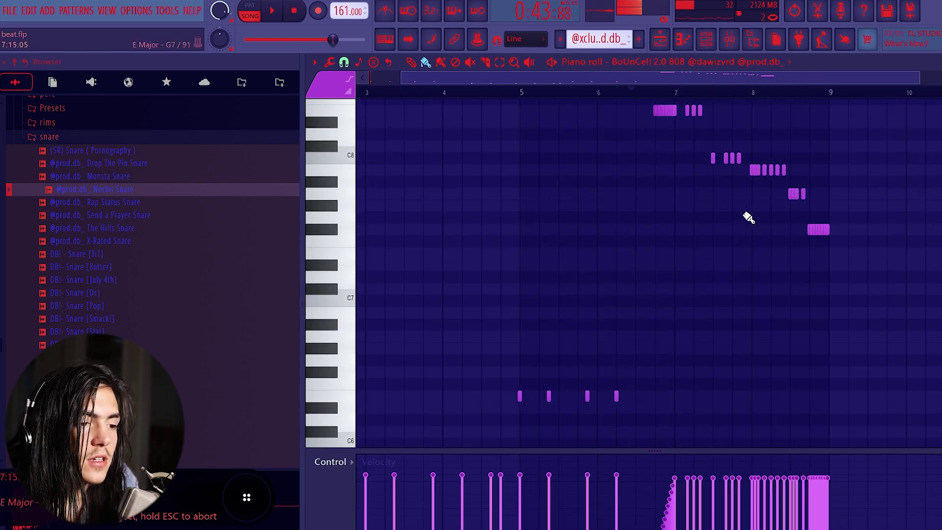
scroll(750, 218, up, 1)
drag(645, 129, 920, 291)
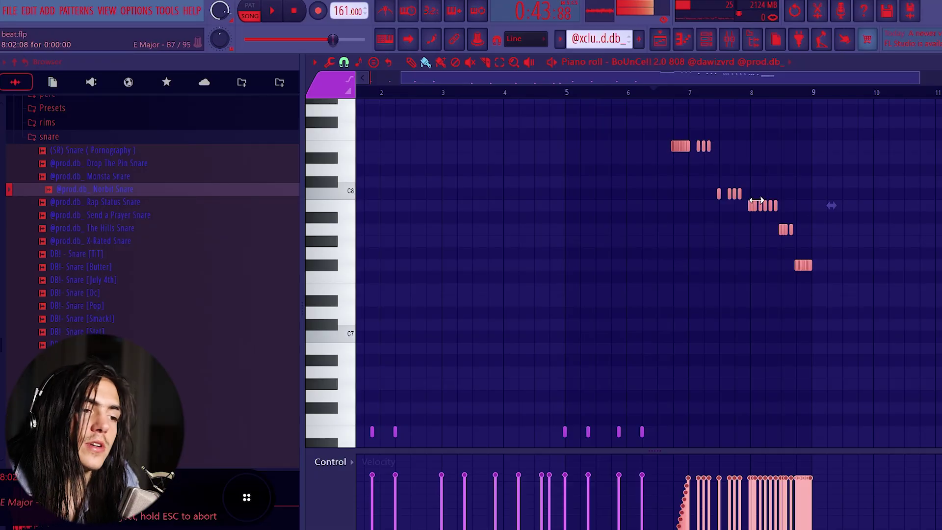
scroll(755, 201, down, 1)
key(ctrl+s)
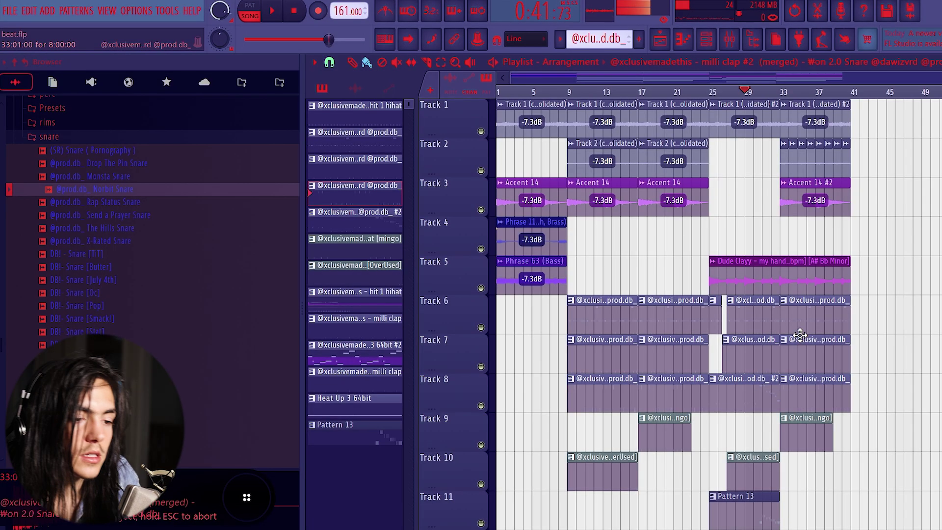
- Play the arrangement from bar 29 to check the 808 roll together with the snare roll
key(space)
ctrl+scroll(780, 319, up, 4)
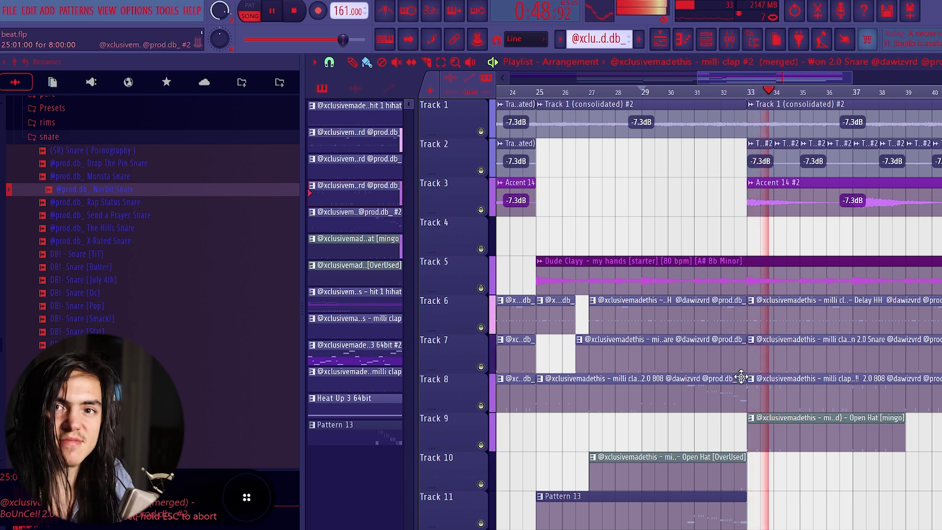
key(space)
- Duplicate the whole 40-bar arrangement twice so the song extends through bar 120, and deselect the clips
scroll(741, 361, down, 5)
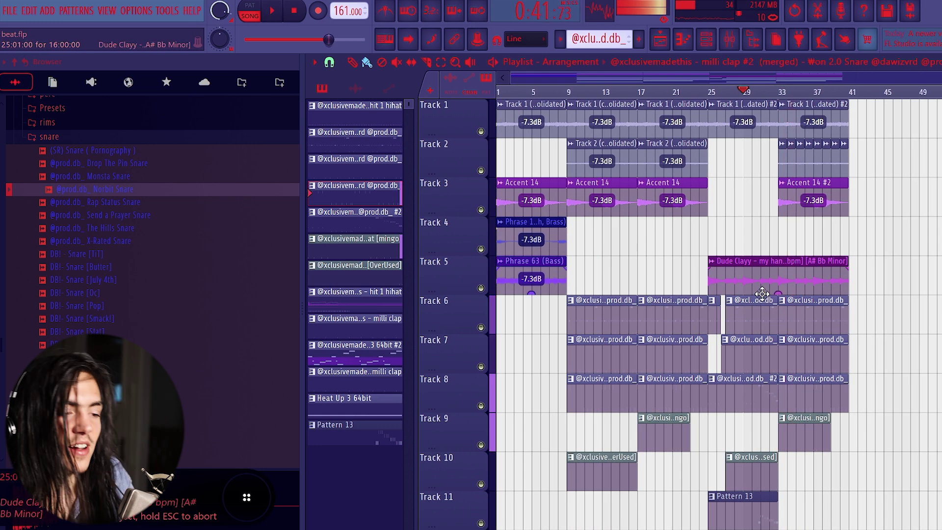
key(ctrl+b)
scroll(741, 275, down, 3)
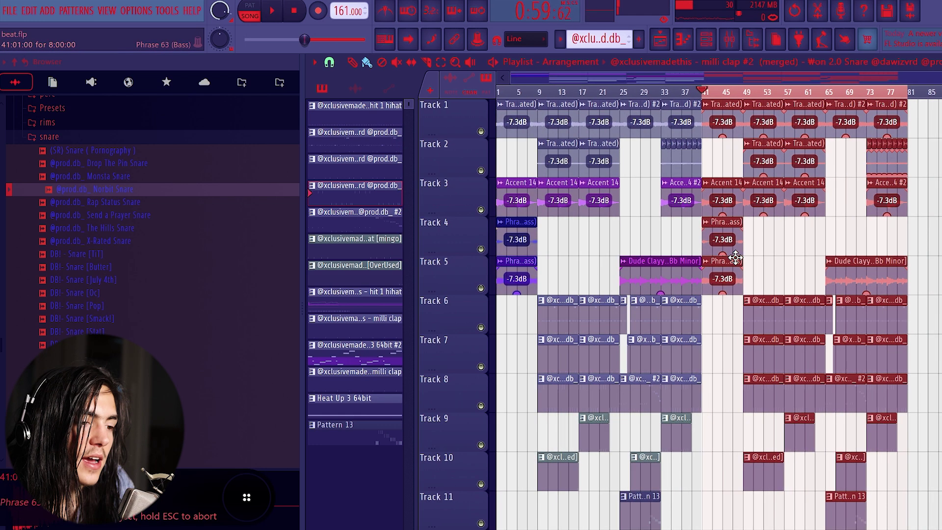
key(ctrl+z)
key(ctrl+b)
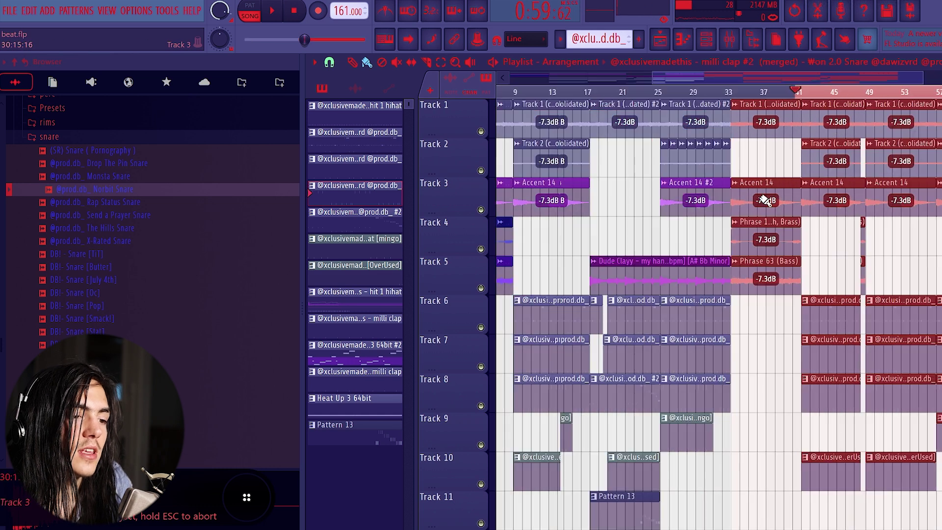
key(ctrl+b)
scroll(727, 193, down, 2)
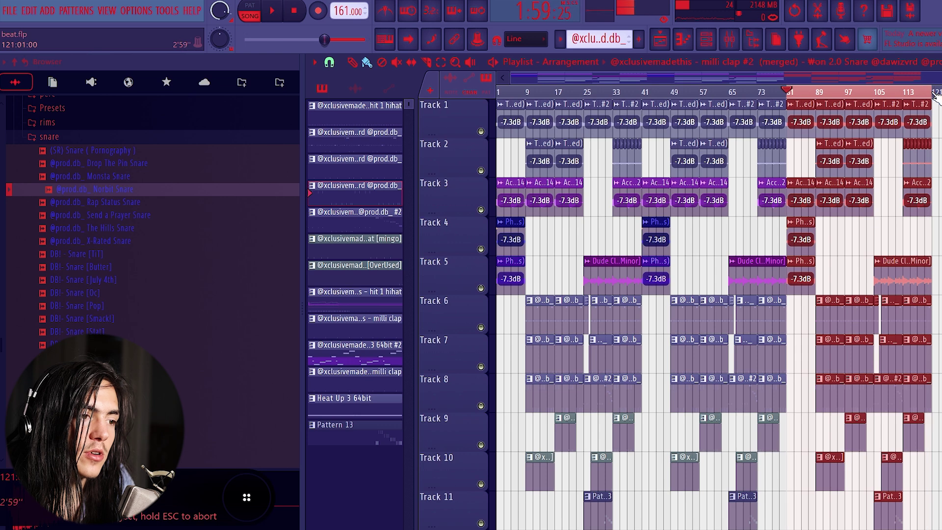
key(ctrl+d)
- Clear the hi-hat, snare and 808 from bars 65 and 66 so the drums on tracks 6 to 8 start at bar 67
scroll(753, 122, up, 5)
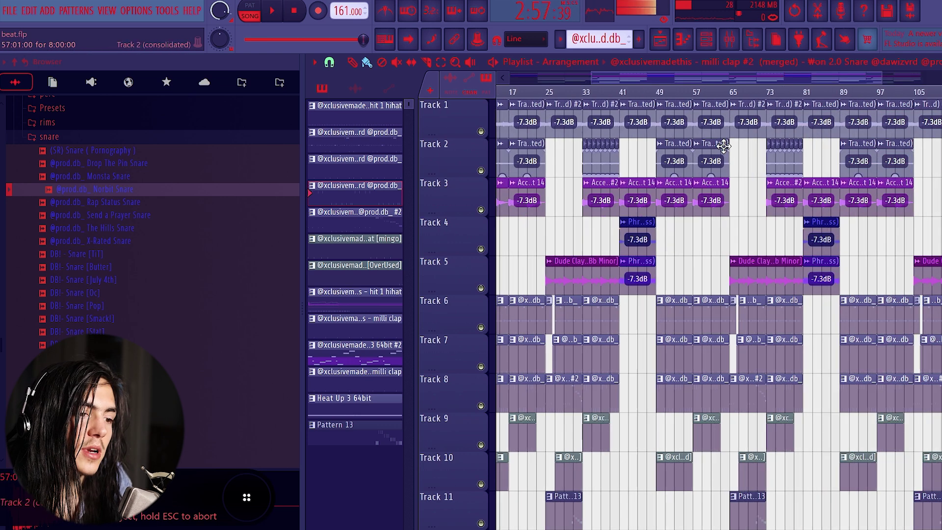
scroll(753, 122, up, 3)
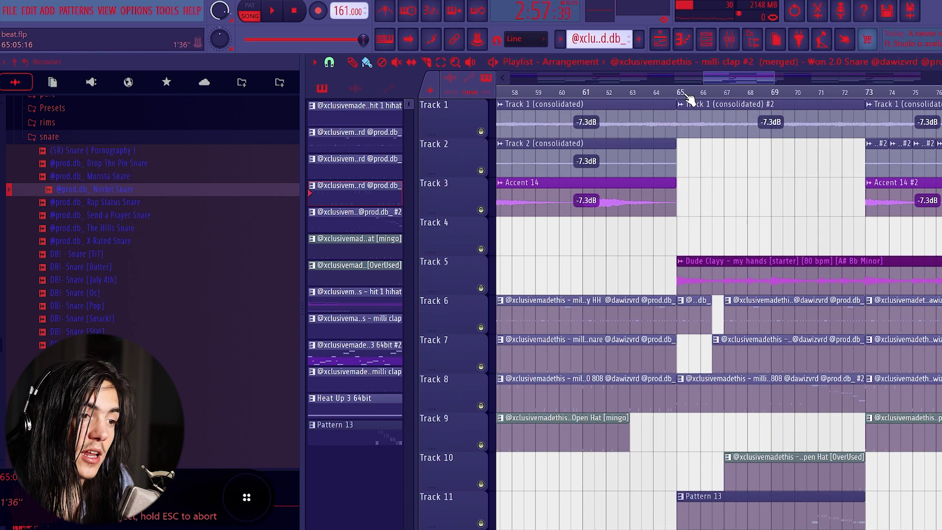
scroll(731, 288, up, 3)
scroll(710, 299, down, 3)
right_click(689, 317)
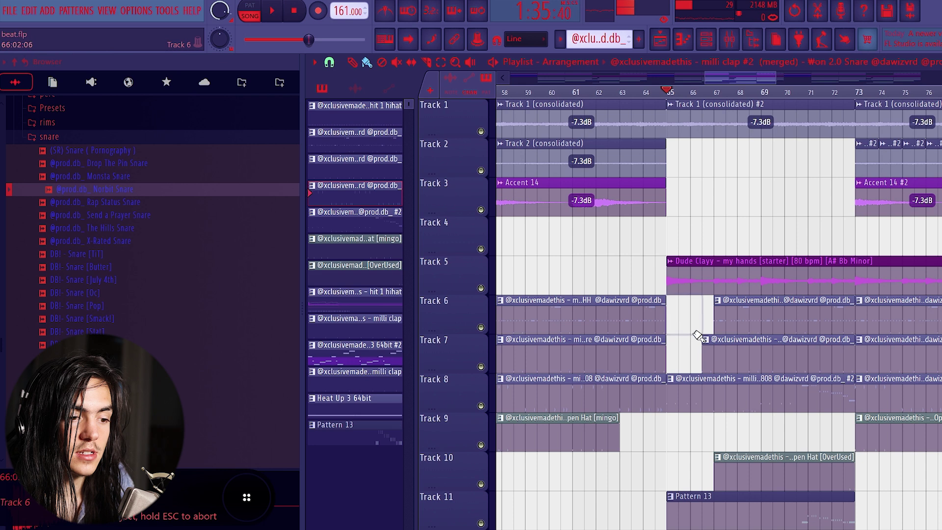
right_click(712, 386)
key(b)
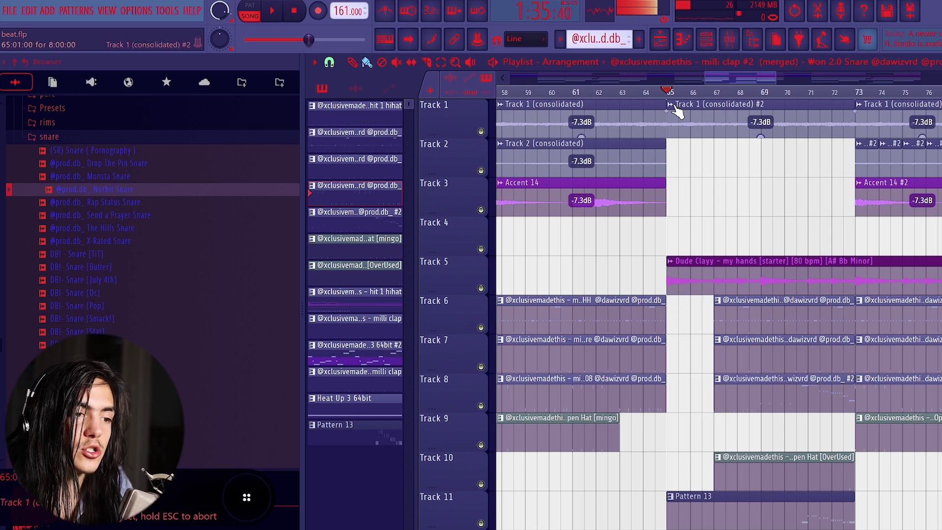
- Play the section from bar 65, and cut the hi-hat and snare clips on tracks 6 and 7 at bar 71 to remove bars 71 and 72
key(space)
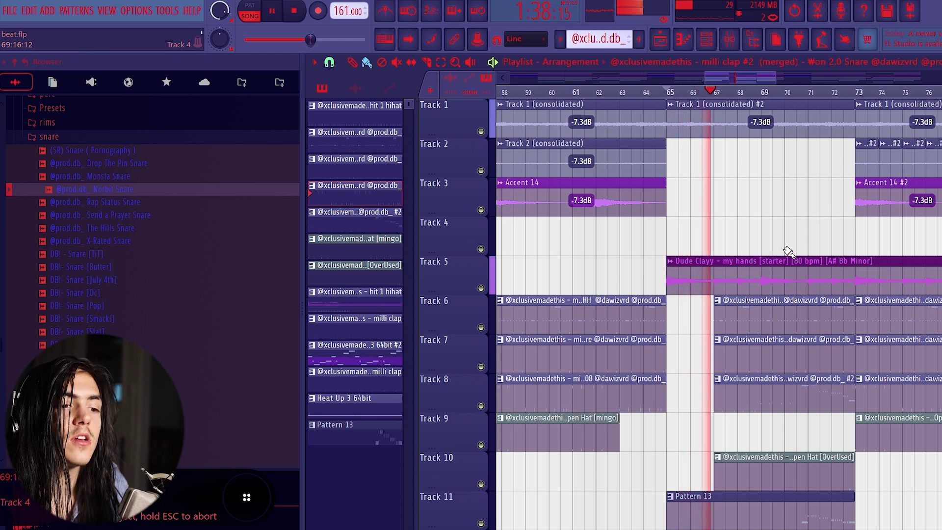
scroll(874, 309, up, 2)
scroll(873, 309, up, 2)
key(space)
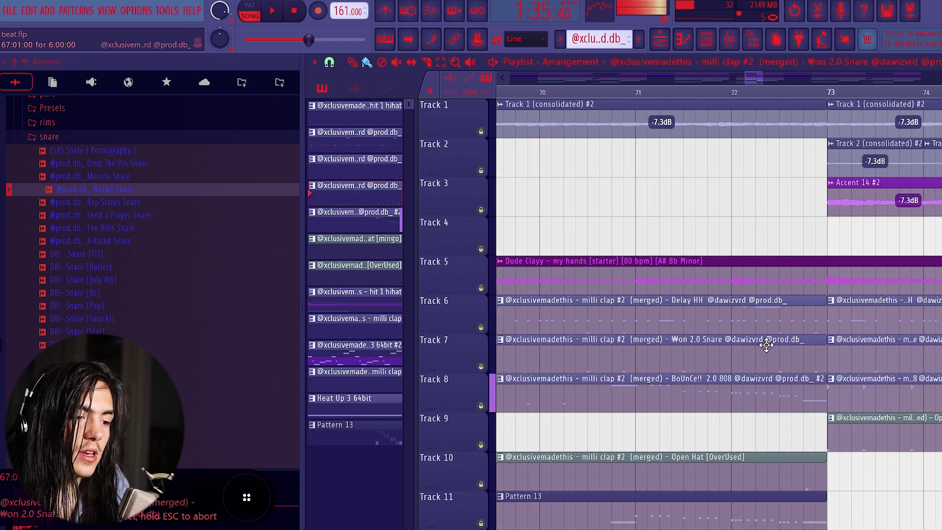
scroll(730, 333, down, 3)
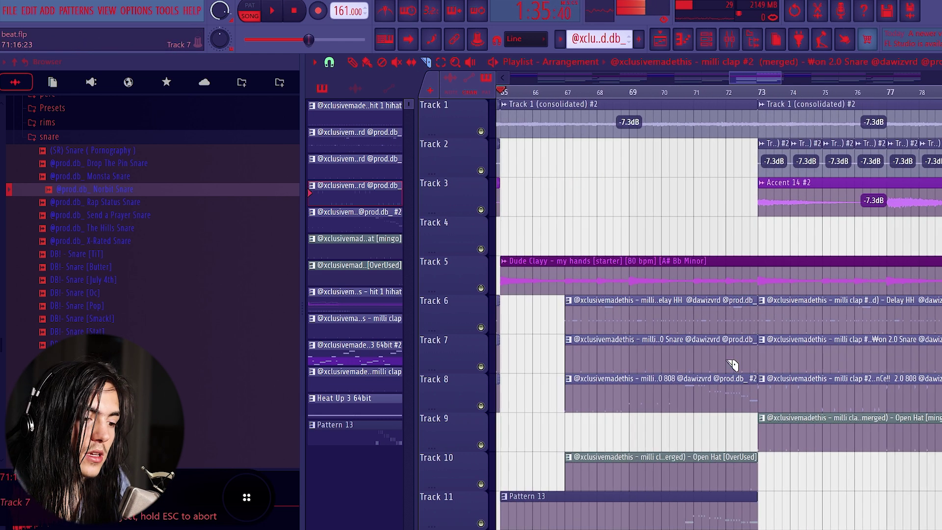
drag(695, 342, 697, 344)
key(b)
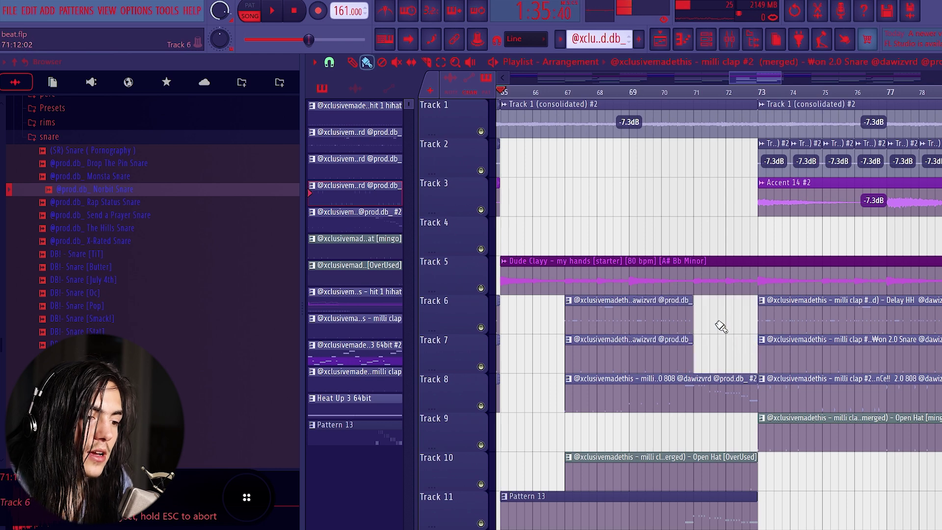
- Play the edited section from bar 70 into bar 73 to check the drum dropout and transition
scroll(702, 324, down, 3)
key(space)
click(669, 93)
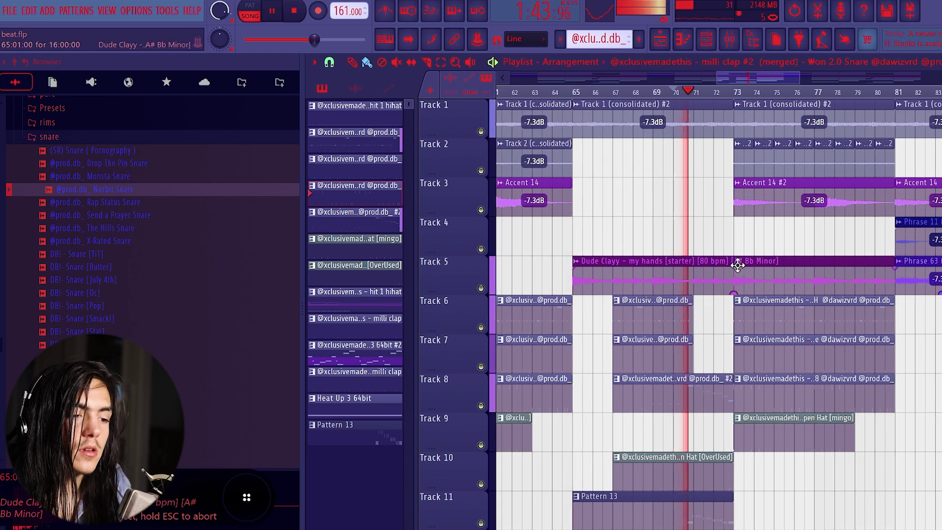
scroll(738, 263, down, 4)
scroll(739, 265, down, 4)
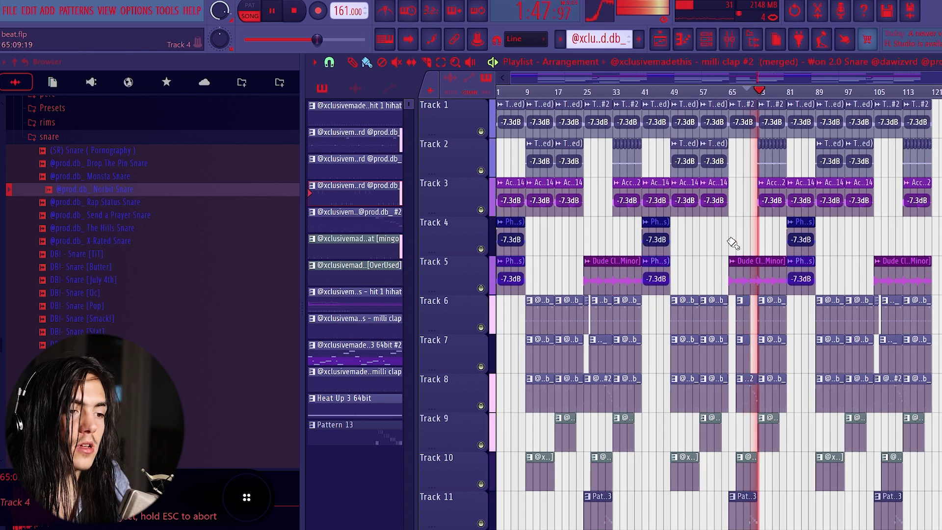
key(space)
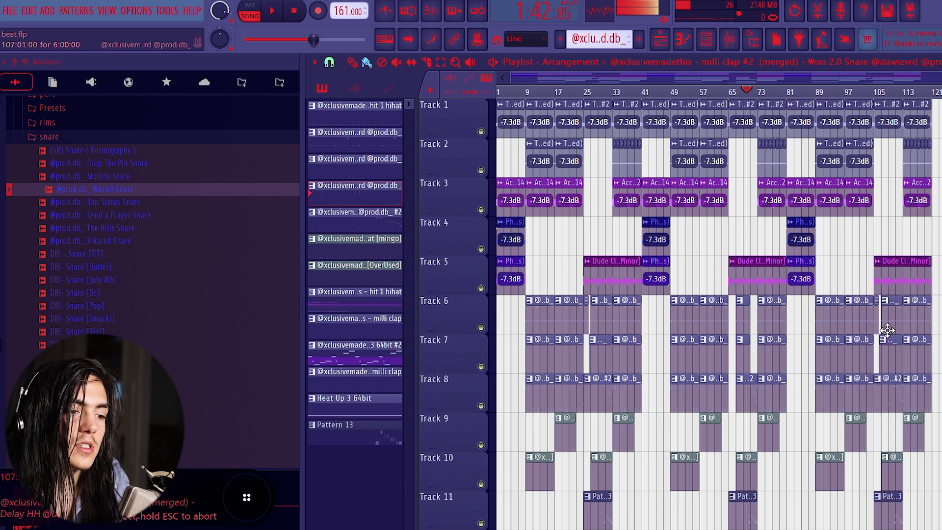
scroll(611, 317, down, 7)
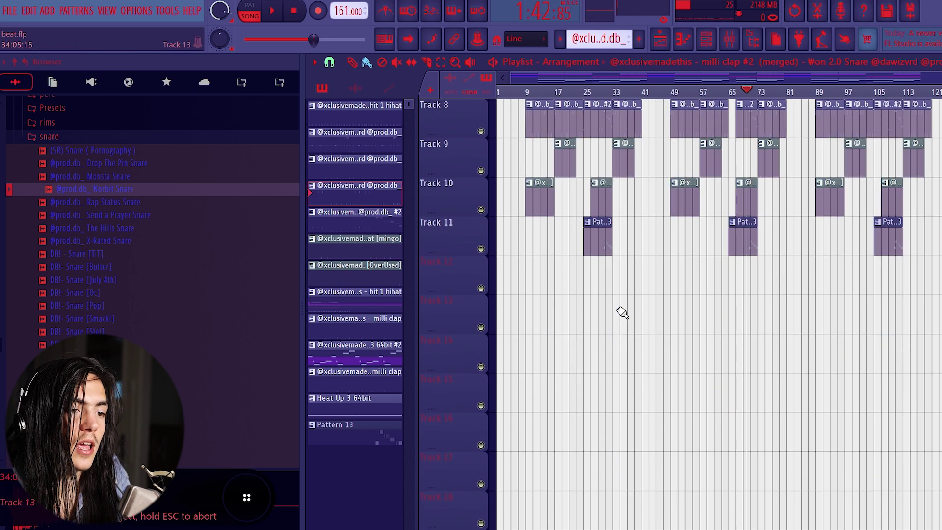
scroll(611, 316, up, 7)
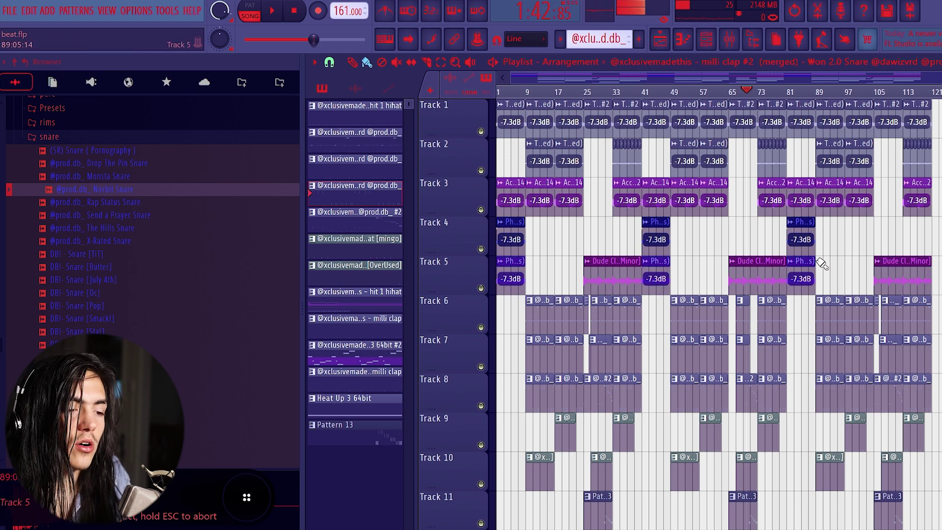
scroll(787, 250, up, 4)
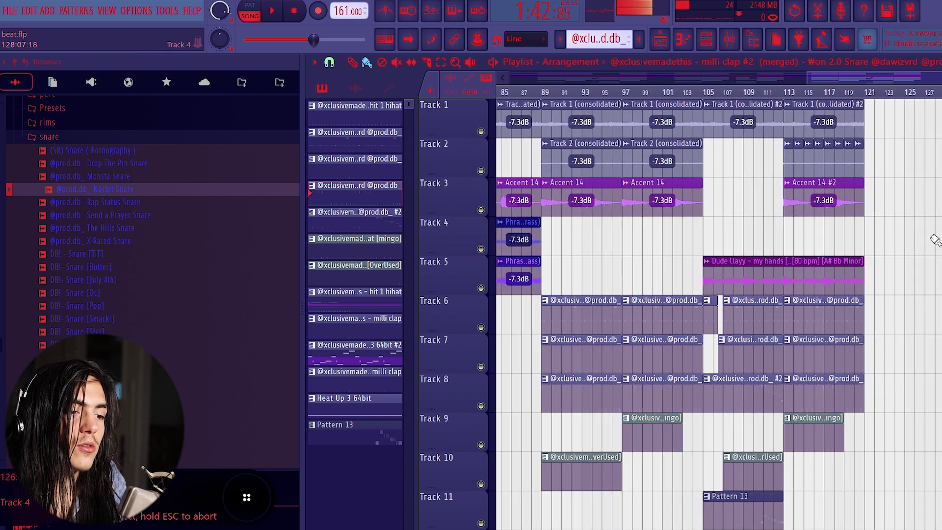
scroll(731, 206, up, 1)
drag(750, 124, 934, 466)
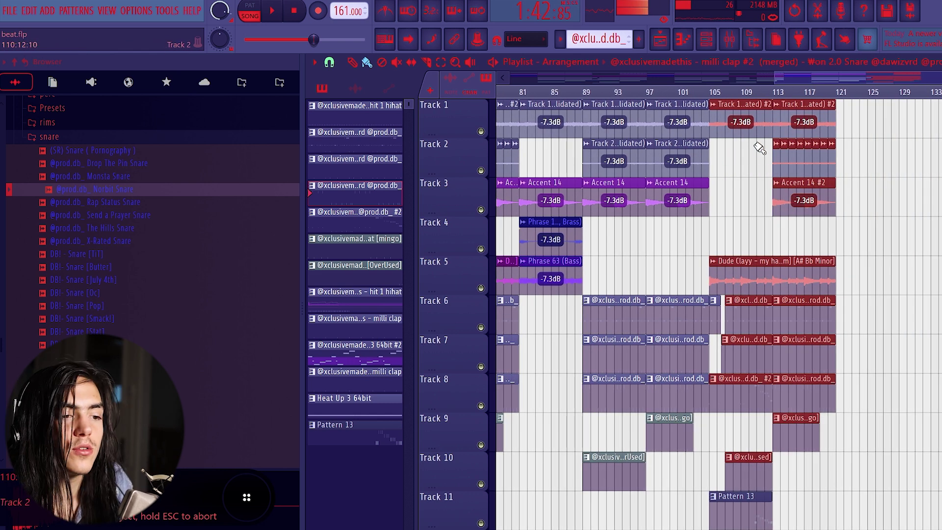
right_click(918, 226)
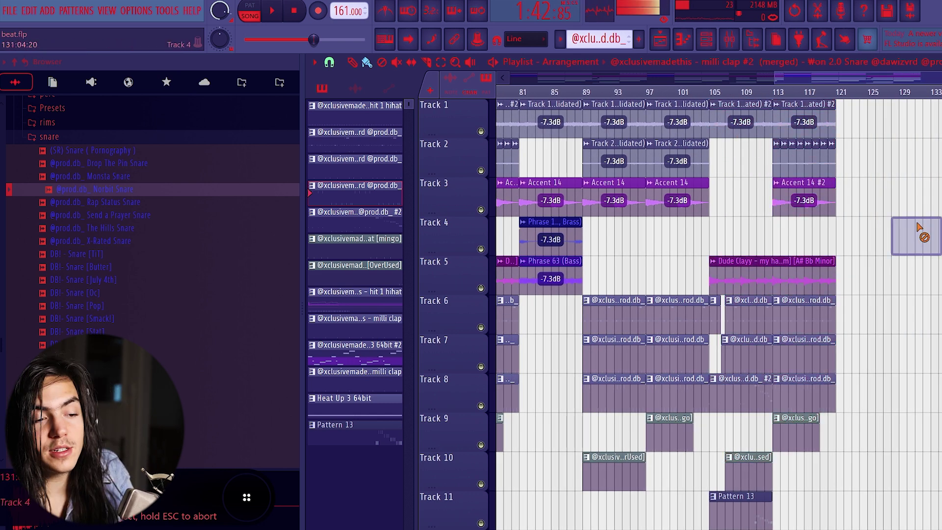
click(871, 188)
right_click(898, 199)
scroll(891, 185, down, 5)
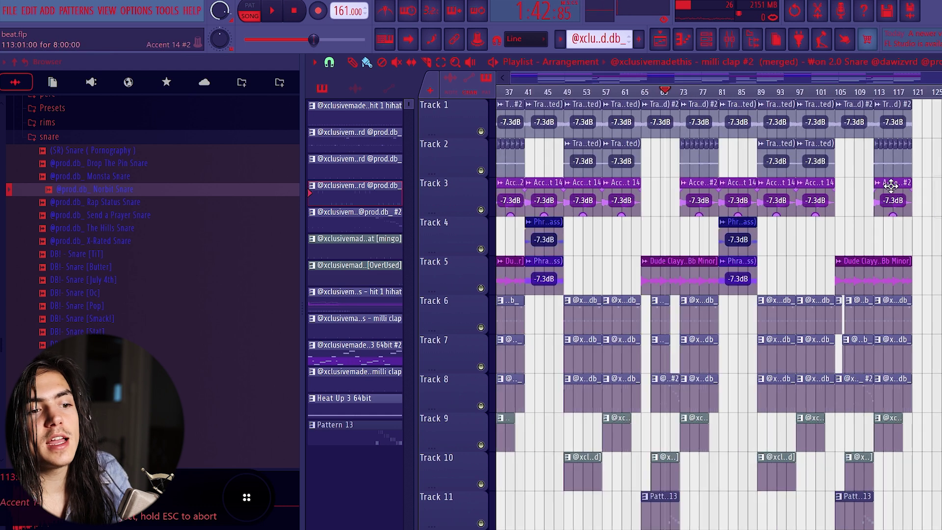